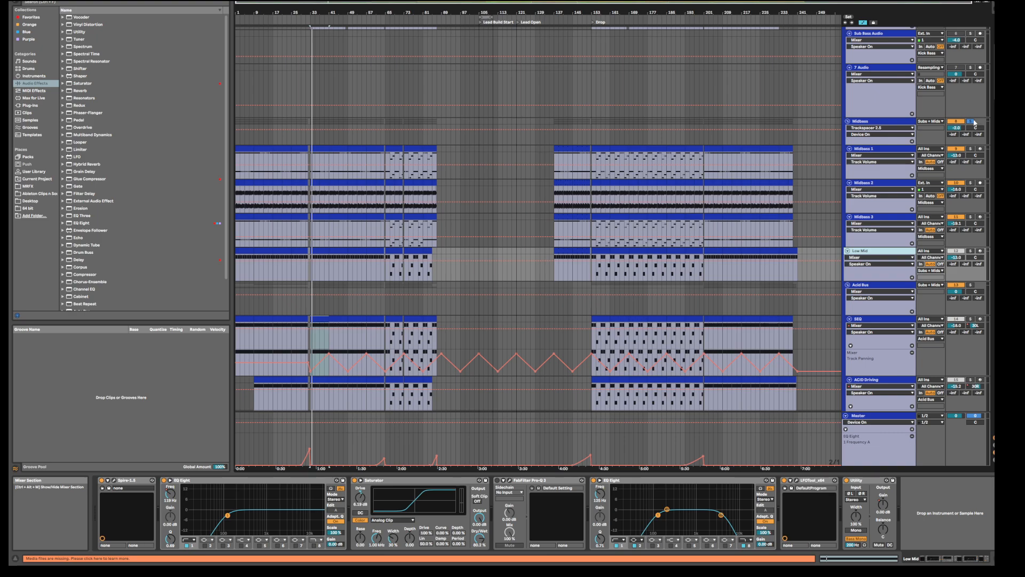
Select the Midbass group track to show its device chain and review the bass tracks around it.
{"action": "left_click", "coordinate": [874, 123]}
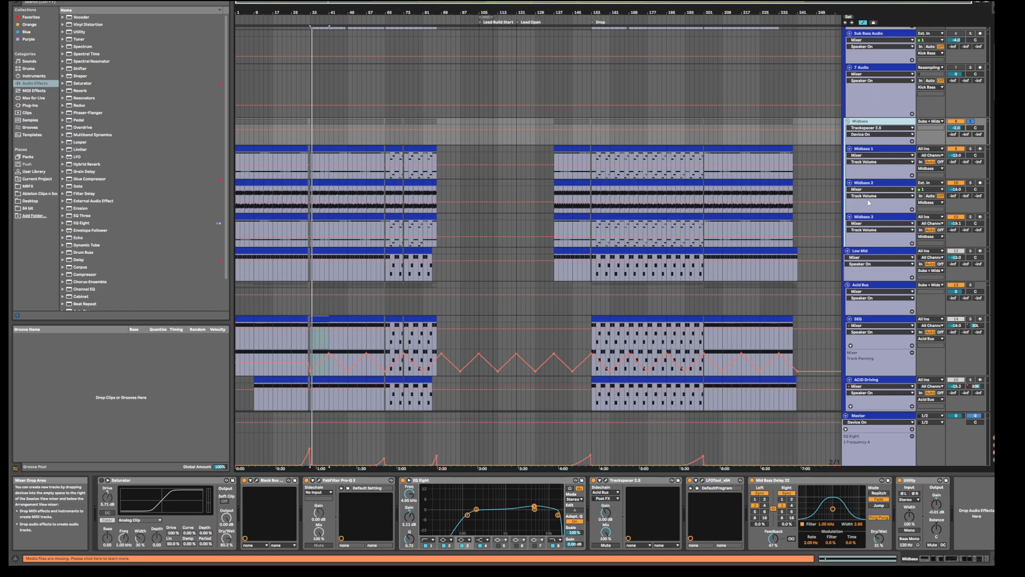
{"action": "scroll", "coordinate": [866, 199], "scroll_direction": "up", "scroll_amount": 3}
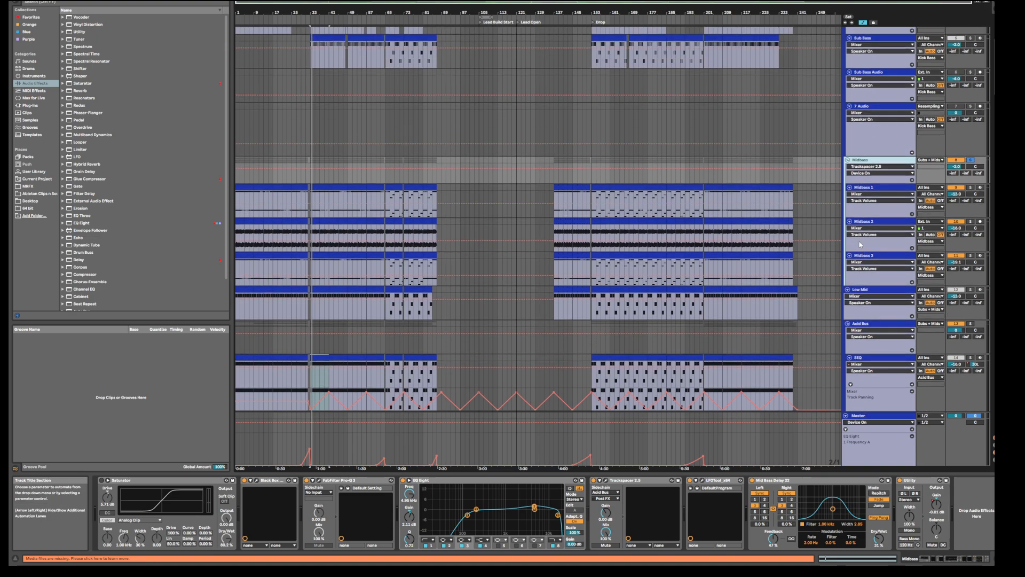
{"action": "scroll", "coordinate": [860, 244], "scroll_direction": "up", "scroll_amount": 2}
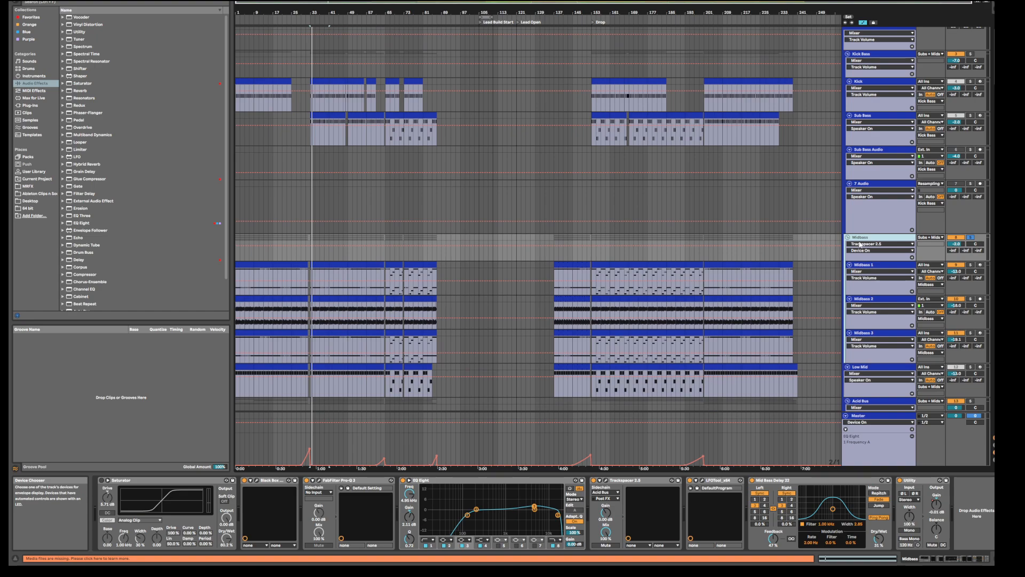
{"action": "scroll", "coordinate": [860, 244], "scroll_direction": "down", "scroll_amount": 2}
{"action": "scroll", "coordinate": [860, 243], "scroll_direction": "down", "scroll_amount": 1}
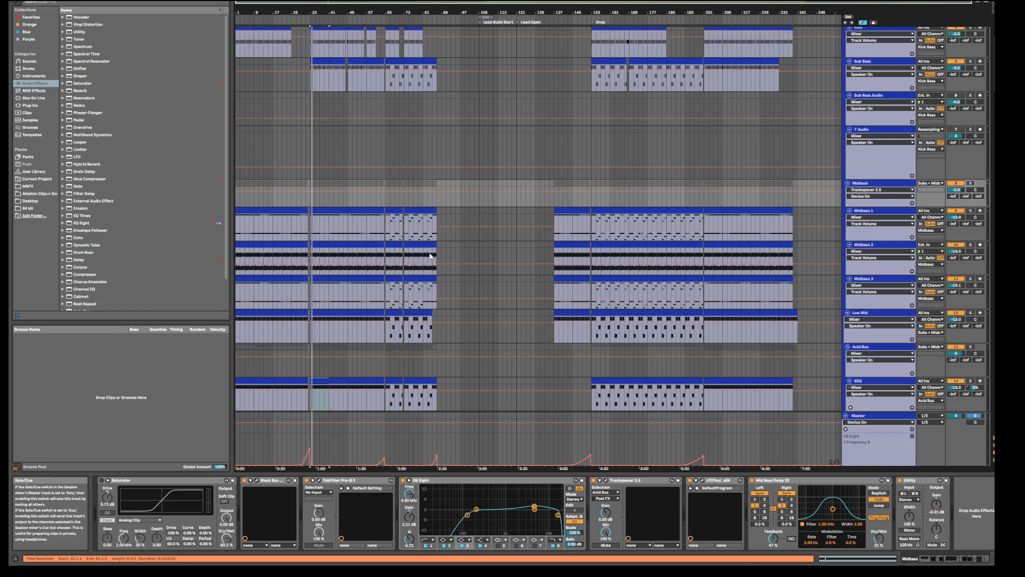
Select bars 33 to 41 on the Midbass 1 track and play the arrangement from bar 33.
{"action": "left_click", "coordinate": [321, 211]}
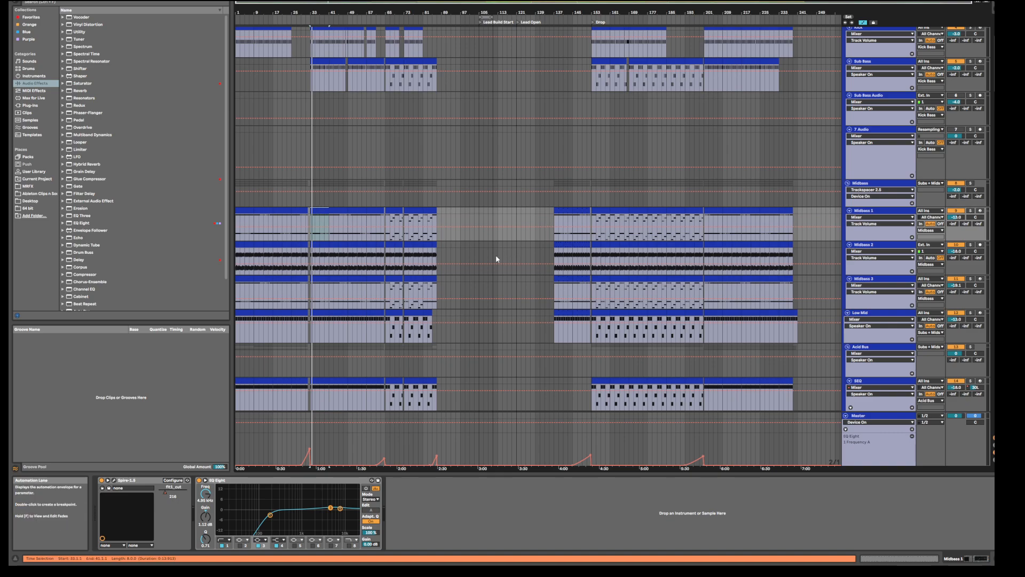
{"action": "scroll", "coordinate": [344, 195], "scroll_direction": "up", "scroll_amount": 1}
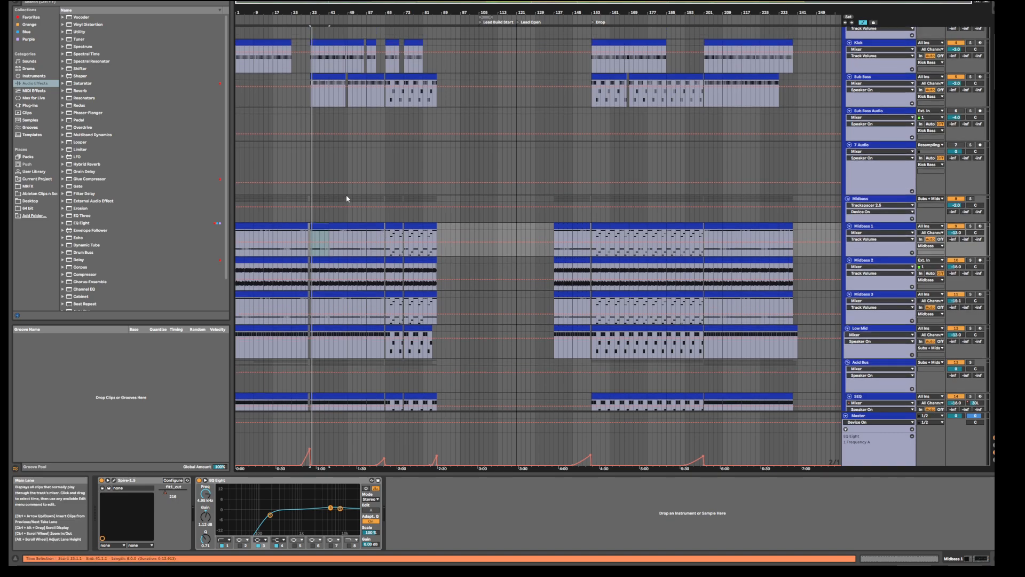
{"action": "scroll", "coordinate": [346, 195], "scroll_direction": "up", "scroll_amount": 1}
{"action": "key", "text": "space"}
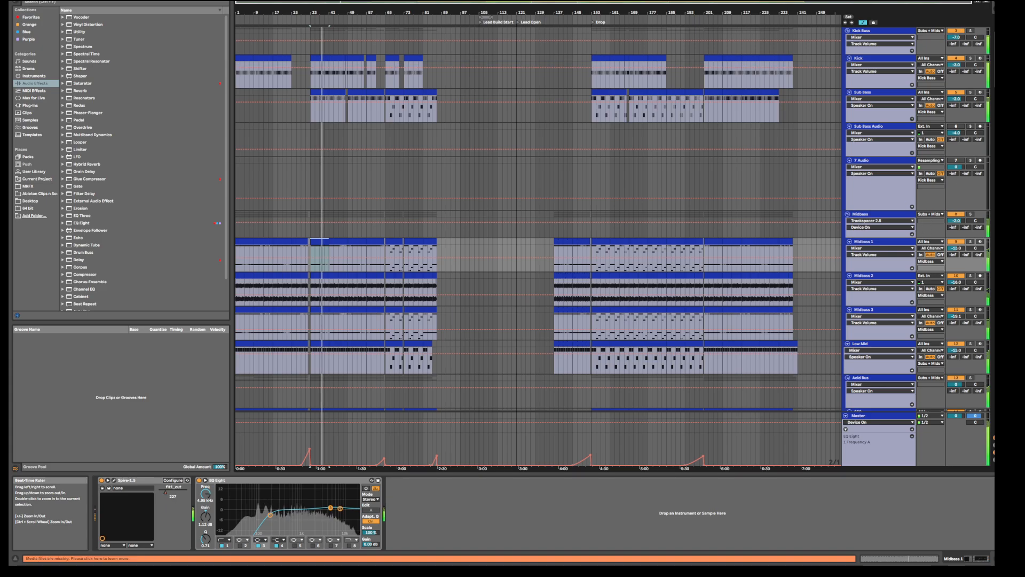
Examine the midbass and acid tracks in the arrangement and their mixer levels in Session View during playback.
{"action": "scroll", "coordinate": [534, 213], "scroll_direction": "up", "scroll_amount": 4}
{"action": "scroll", "coordinate": [538, 244], "scroll_direction": "down", "scroll_amount": 10}
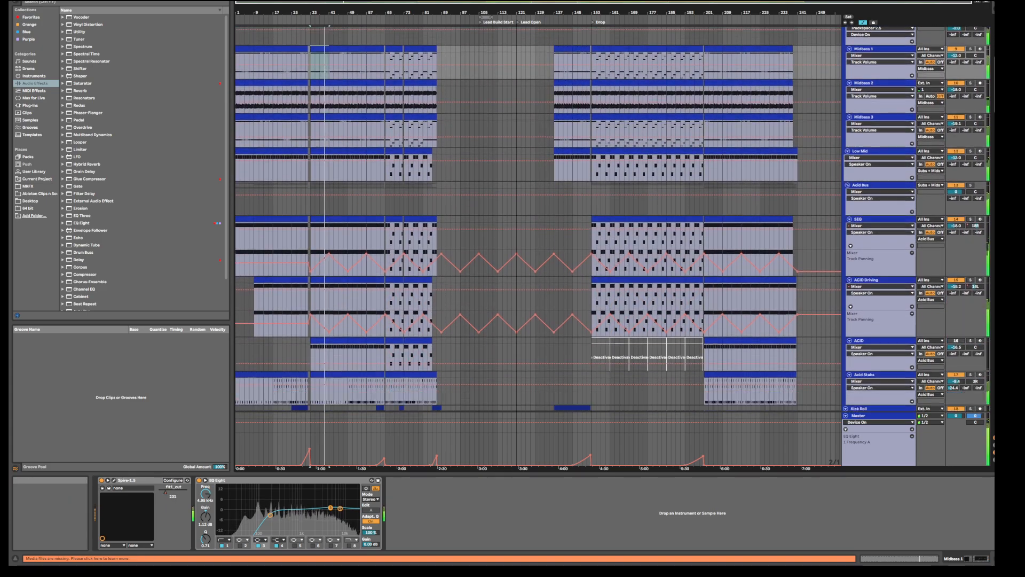
{"action": "scroll", "coordinate": [539, 219], "scroll_direction": "up", "scroll_amount": 10}
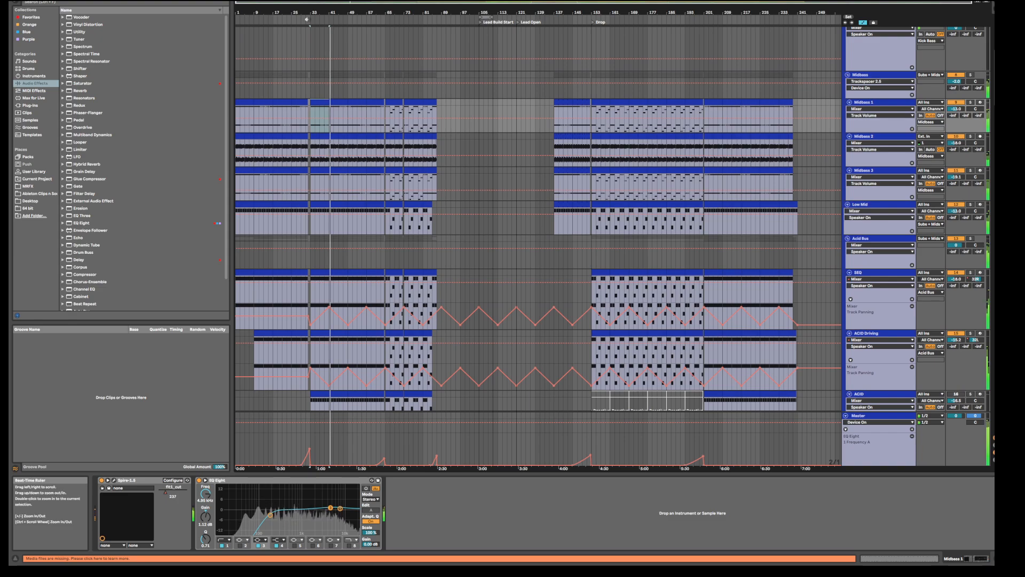
{"action": "left_click_drag", "start_coordinate": [329, 12], "coordinate": [342, 40]}
{"action": "scroll", "coordinate": [357, 107], "scroll_direction": "up", "scroll_amount": 5}
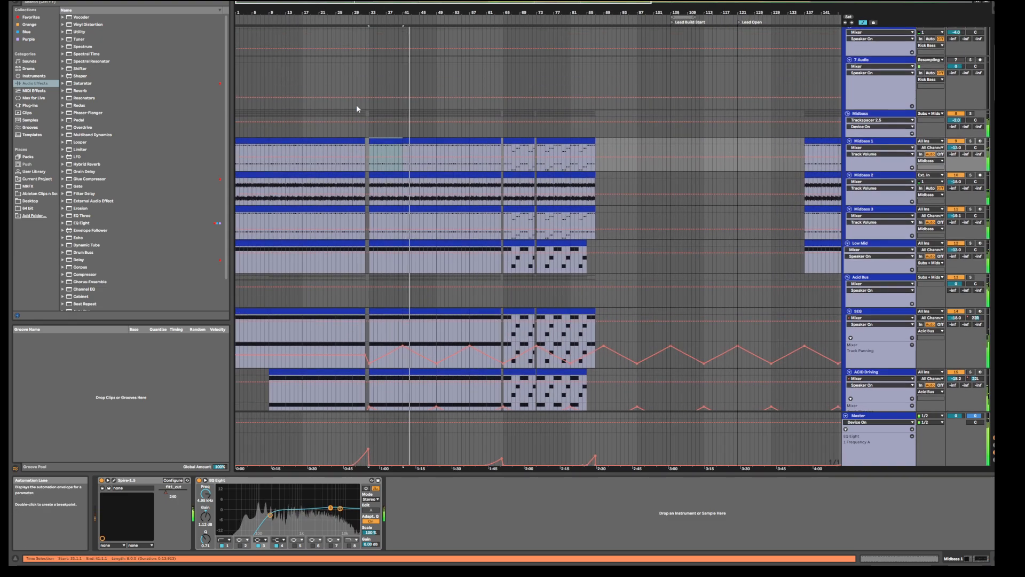
{"action": "key", "text": "Tab"}
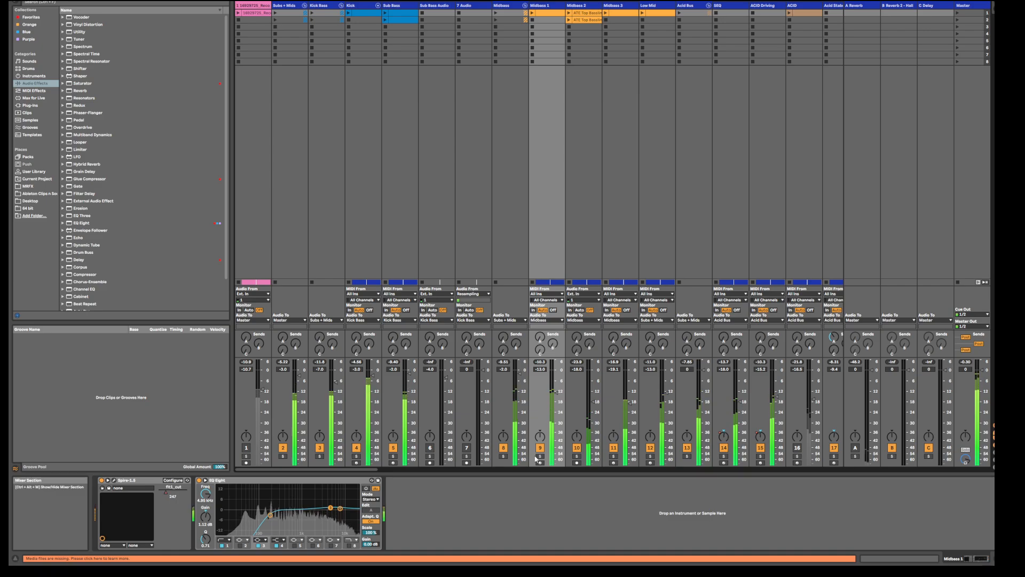
{"action": "key", "text": "Tab"}
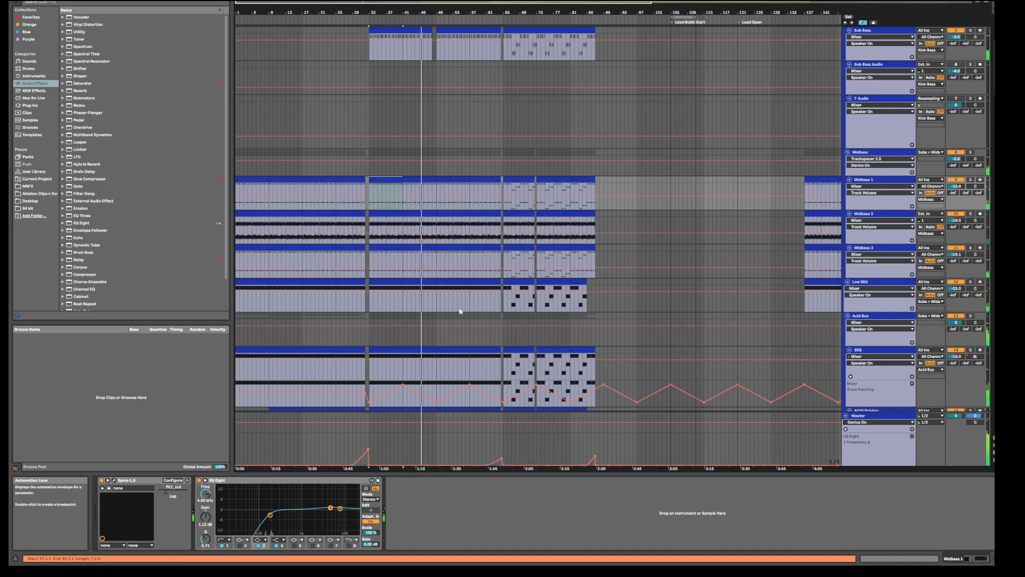
Solo the Kick Bass and Midbass groups and play them together from bar 33.
{"action": "scroll", "coordinate": [454, 256], "scroll_direction": "up", "scroll_amount": 7}
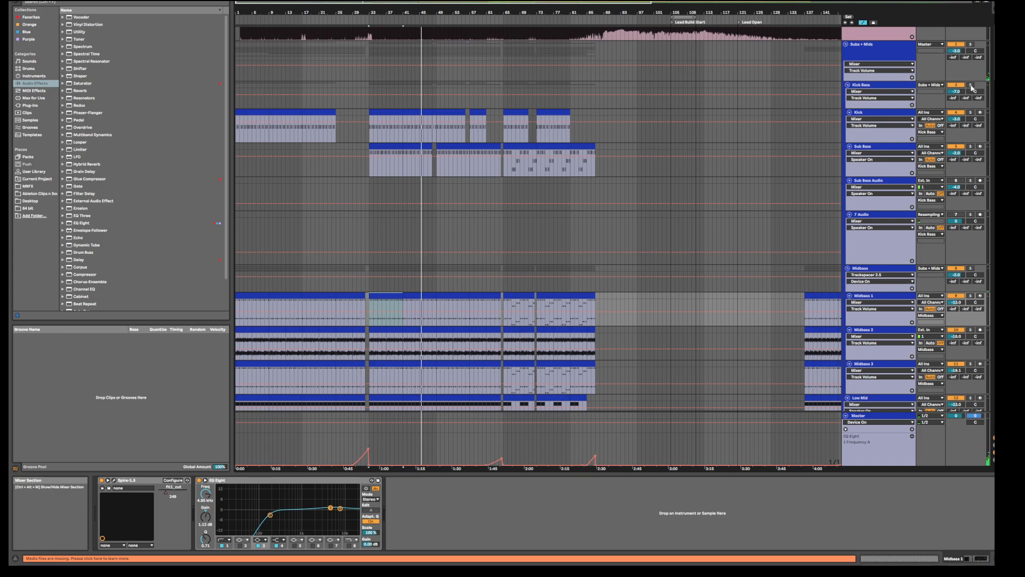
{"action": "left_click", "coordinate": [971, 86]}
{"action": "left_click", "coordinate": [969, 269]}
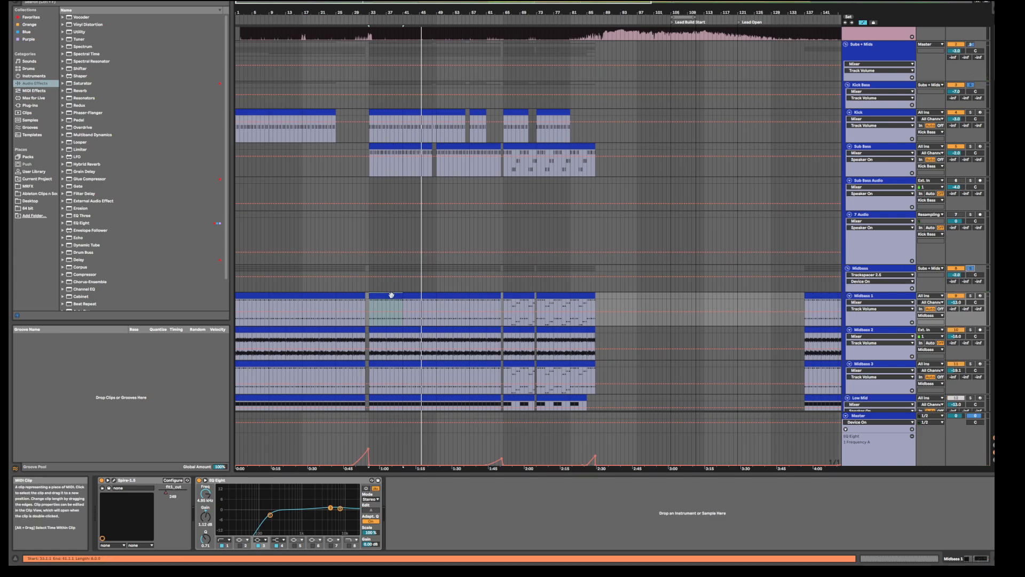
{"action": "key", "text": "space"}
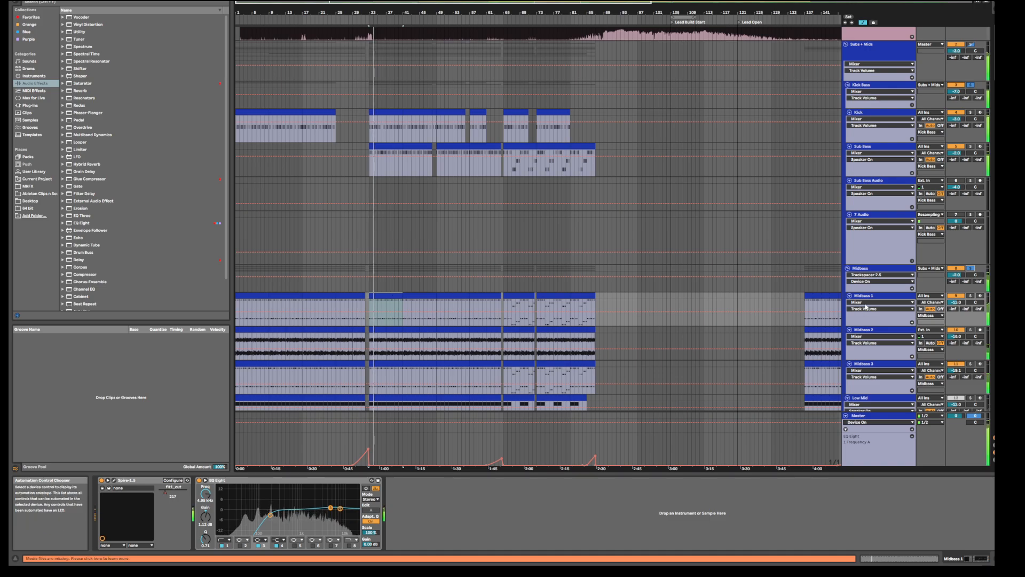
Show the Midbass group's device chain and compare its level with the Kick Bass group in the Session View mixer.
{"action": "left_click", "coordinate": [861, 269]}
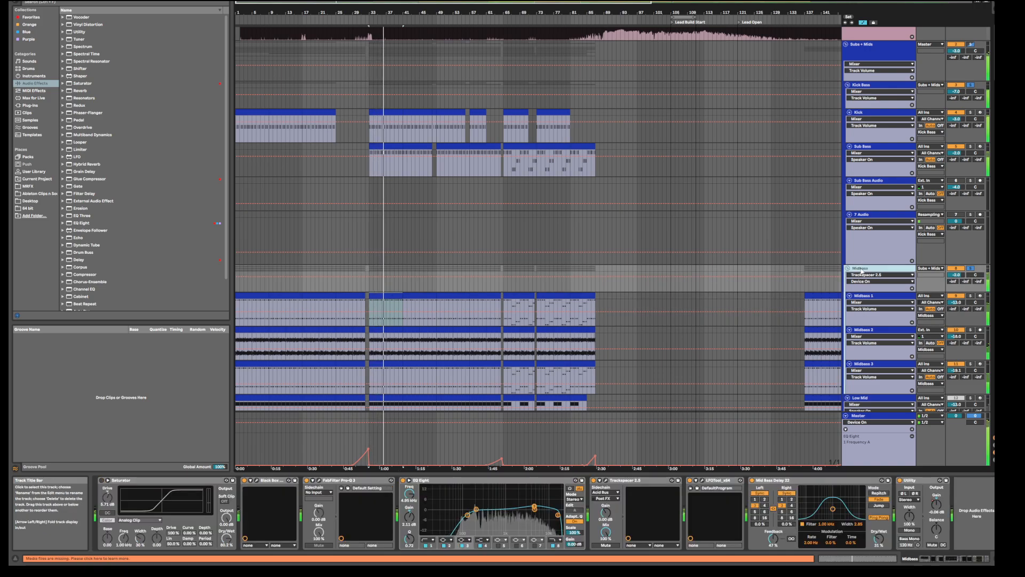
{"action": "key", "text": "Tab"}
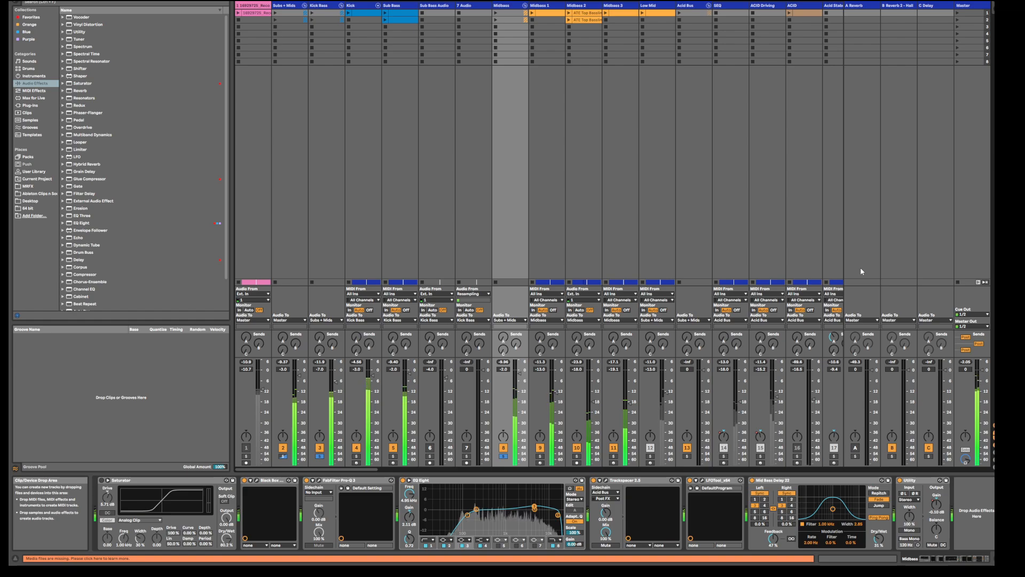
{"action": "key", "text": "Tab"}
{"action": "scroll", "coordinate": [588, 244], "scroll_direction": "down", "scroll_amount": 1}
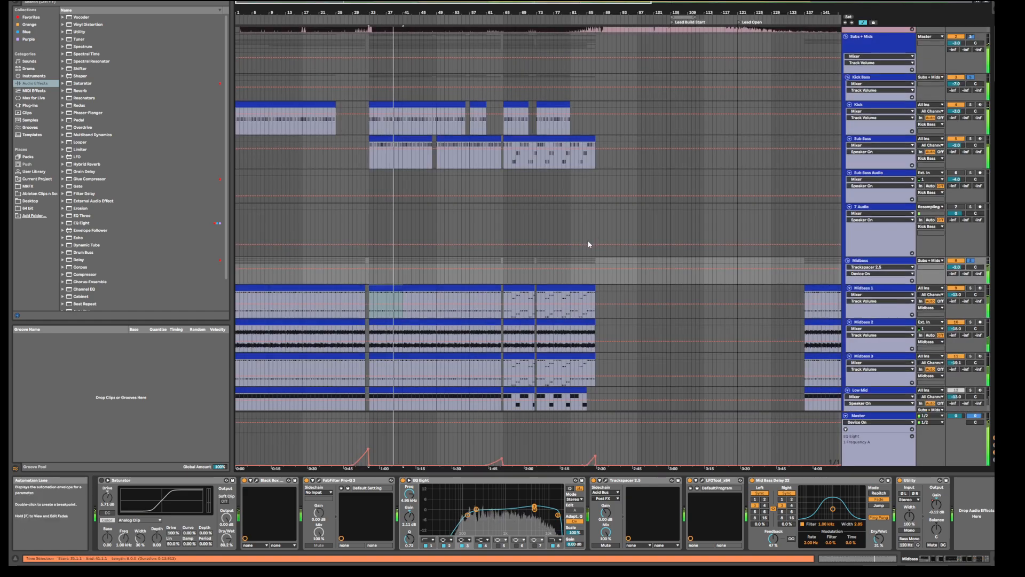
{"action": "scroll", "coordinate": [589, 244], "scroll_direction": "down", "scroll_amount": 2}
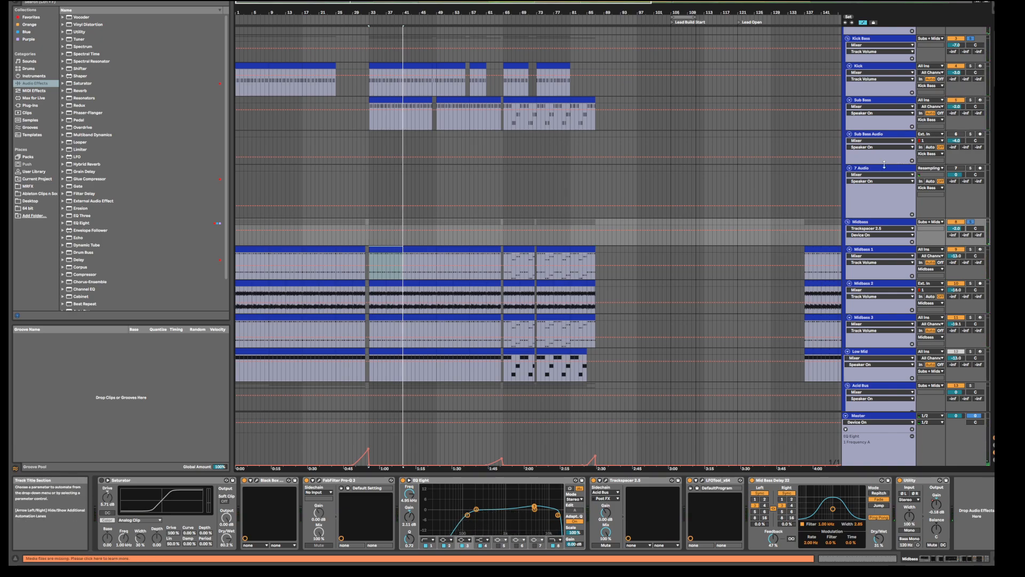
Inspect the devices on the Midbass 2, Midbass 3 and Low Mid tracks by selecting their sections around bar 33.
{"action": "scroll", "coordinate": [902, 152], "scroll_direction": "up", "scroll_amount": 1}
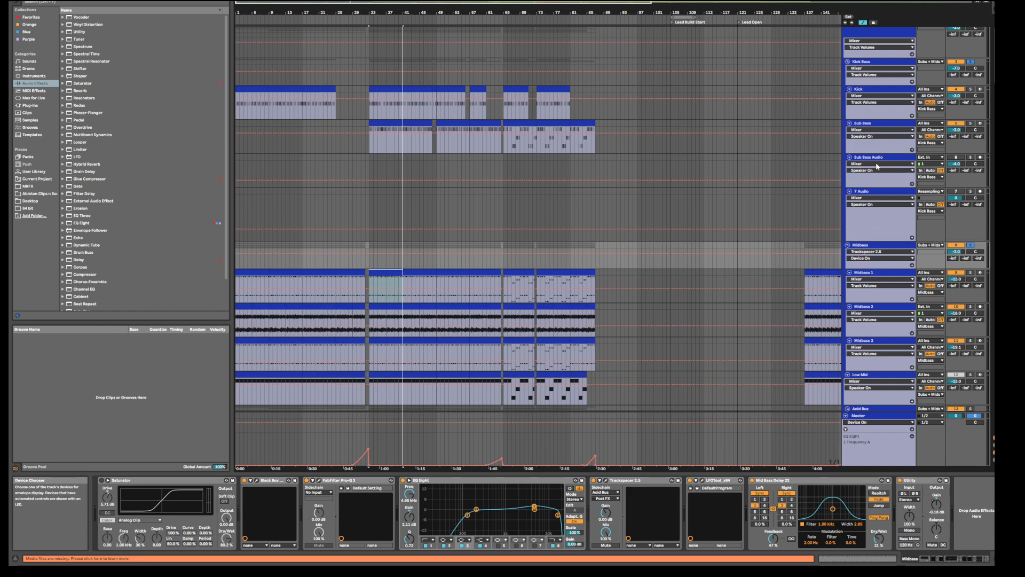
{"action": "scroll", "coordinate": [534, 246], "scroll_direction": "down", "scroll_amount": 1}
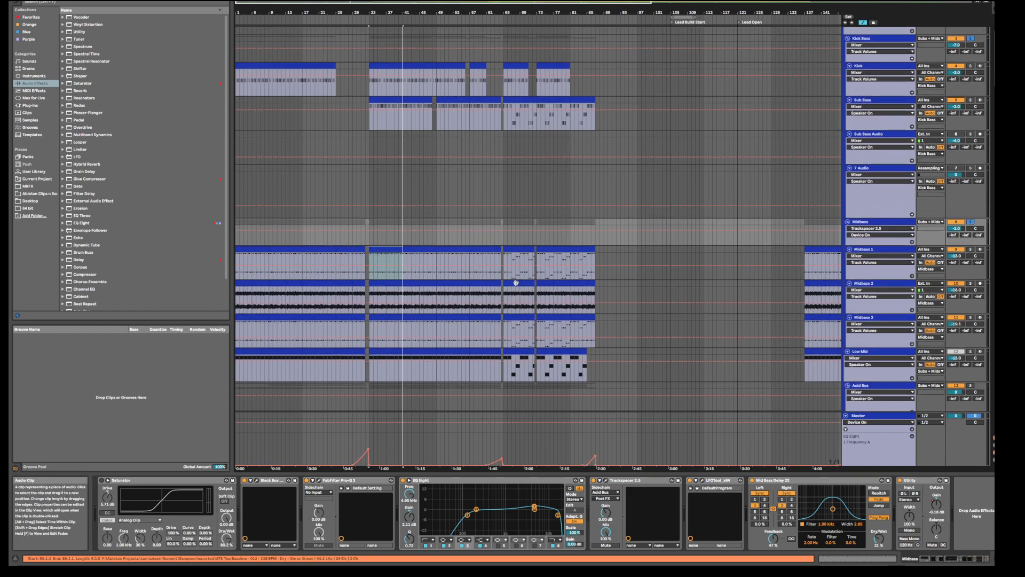
{"action": "left_click", "coordinate": [391, 284]}
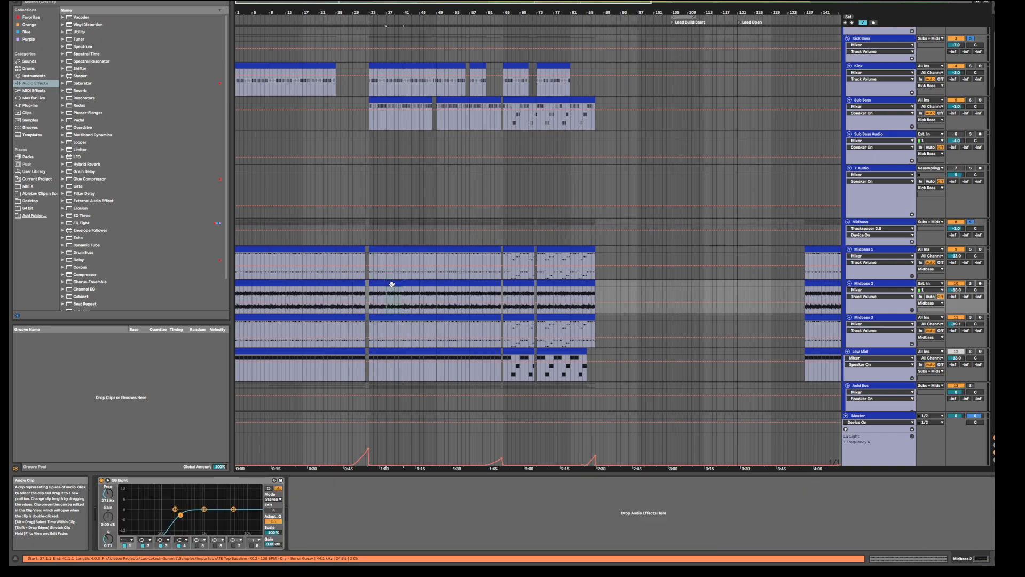
{"action": "scroll", "coordinate": [392, 284], "scroll_direction": "down", "scroll_amount": 1}
{"action": "left_click", "coordinate": [387, 299]}
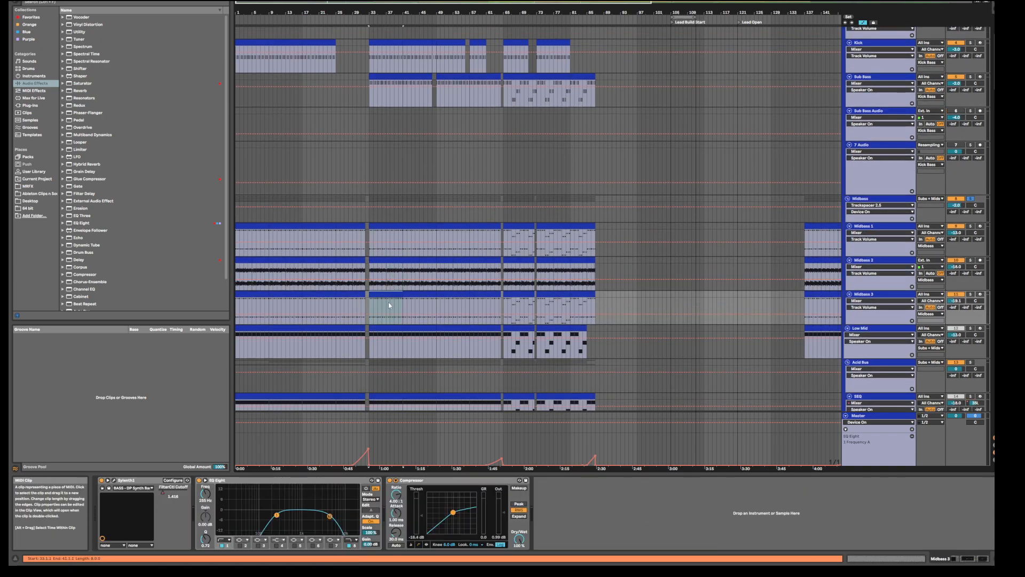
{"action": "left_click", "coordinate": [386, 339]}
{"action": "scroll", "coordinate": [391, 324], "scroll_direction": "down", "scroll_amount": 1}
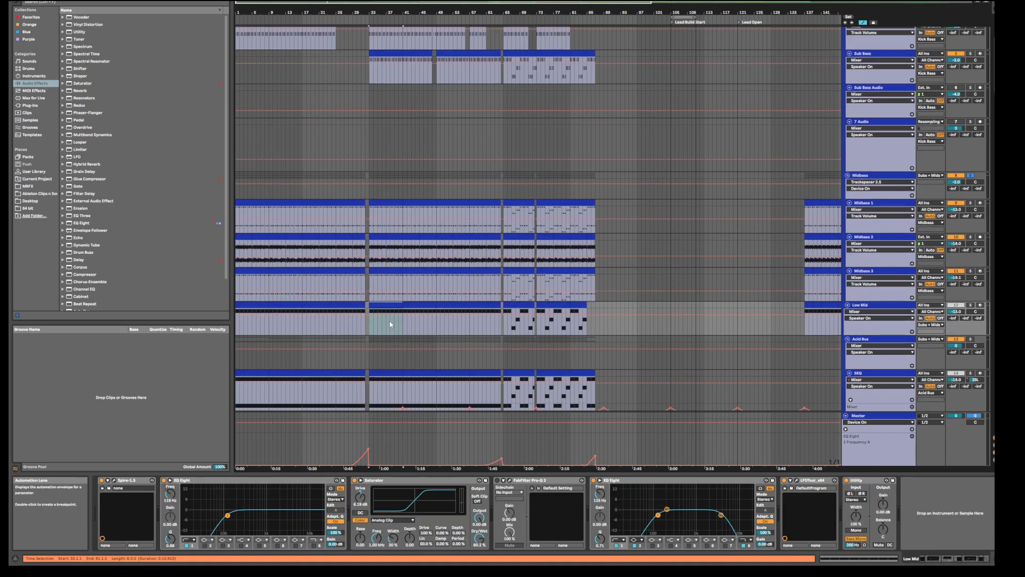
{"action": "scroll", "coordinate": [390, 323], "scroll_direction": "down", "scroll_amount": 1}
{"action": "scroll", "coordinate": [391, 318], "scroll_direction": "down", "scroll_amount": 1}
{"action": "scroll", "coordinate": [393, 317], "scroll_direction": "up", "scroll_amount": 2}
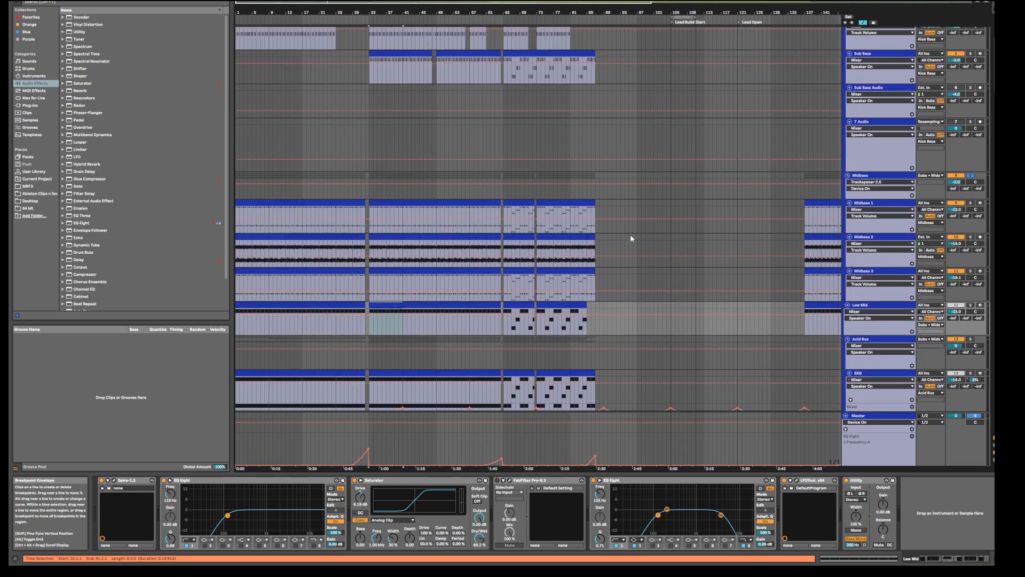
Review the device chains of Midbass 2, Midbass 3 and Low Mid, ending on the Midbass group's chain.
{"action": "left_click", "coordinate": [870, 175]}
{"action": "left_click", "coordinate": [873, 242]}
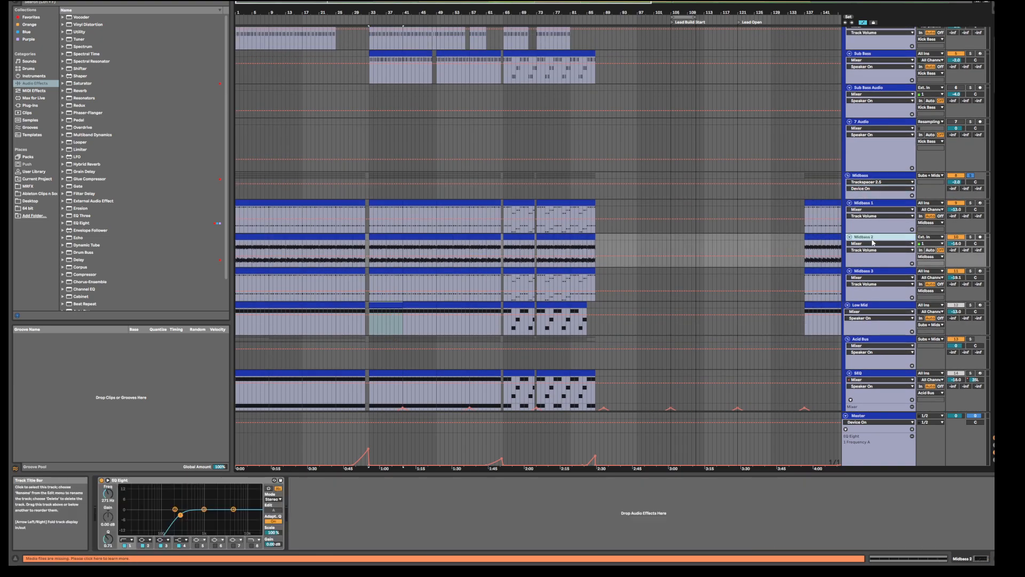
{"action": "left_click", "coordinate": [872, 271]}
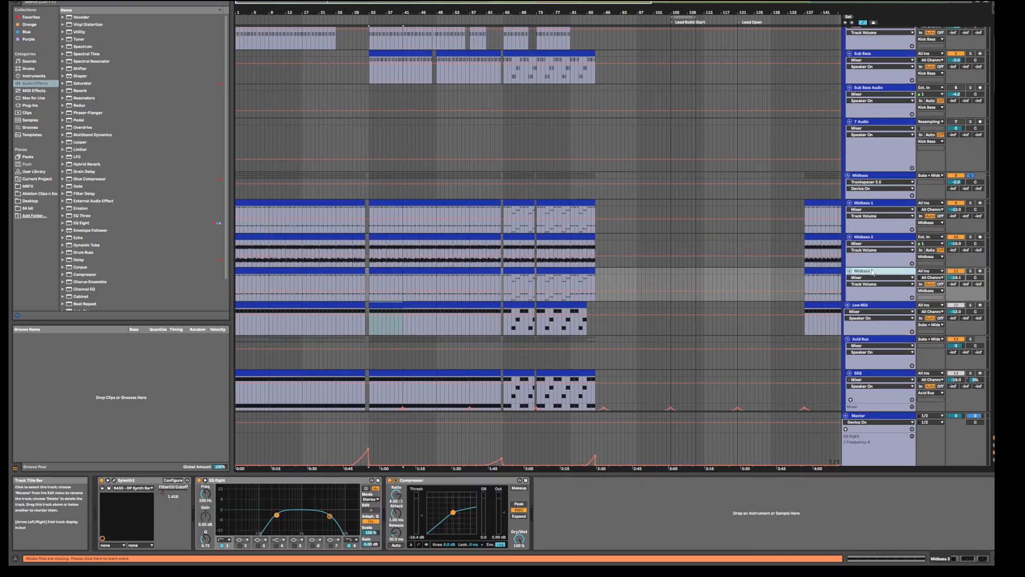
{"action": "left_click", "coordinate": [870, 306]}
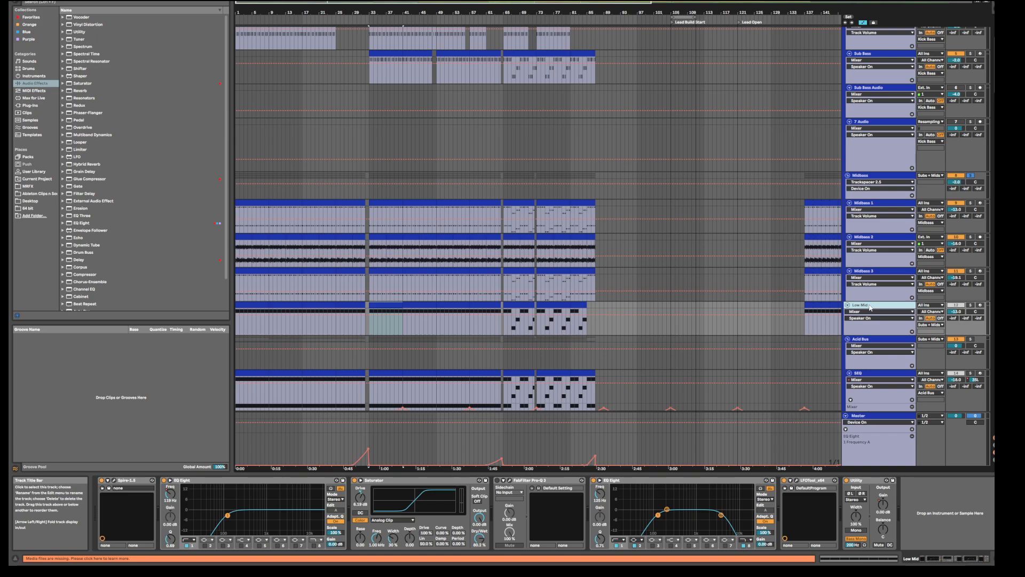
{"action": "left_click", "coordinate": [861, 176]}
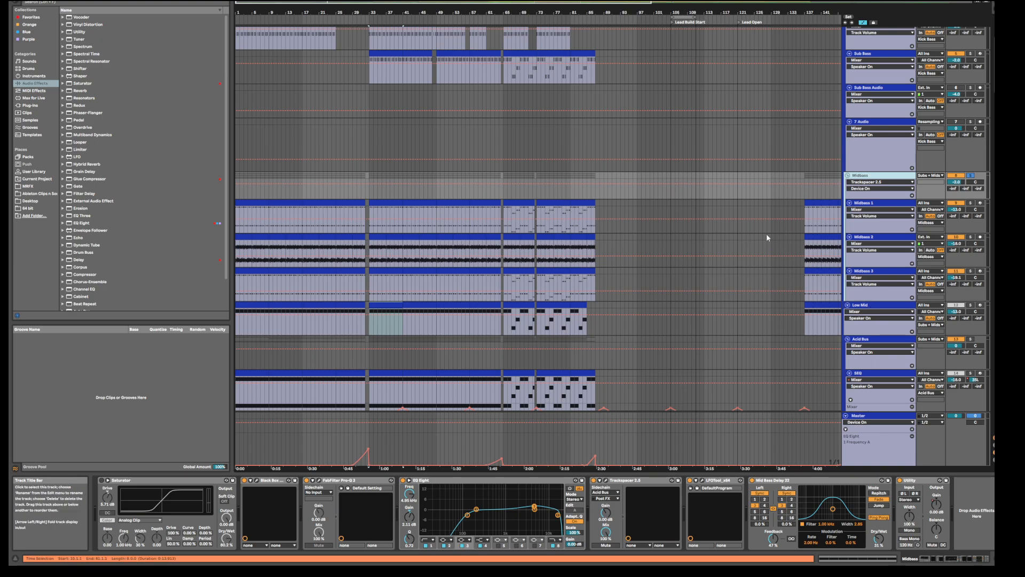
Compare the devices on the Kick Bass and Midbass groups with those on their parent Subs + Mids group.
{"action": "scroll", "coordinate": [766, 233], "scroll_direction": "up", "scroll_amount": 4}
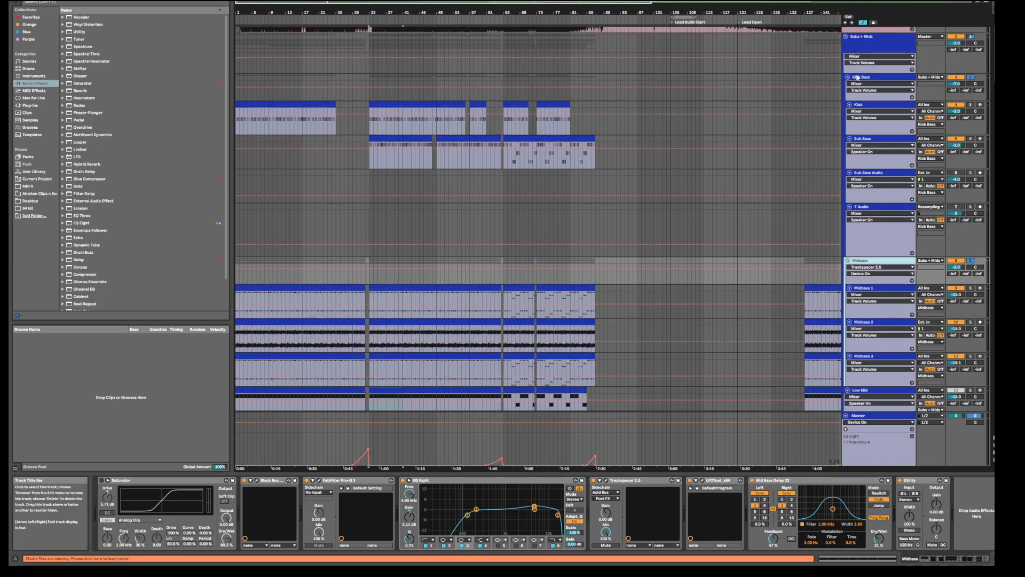
{"action": "left_click", "coordinate": [865, 45]}
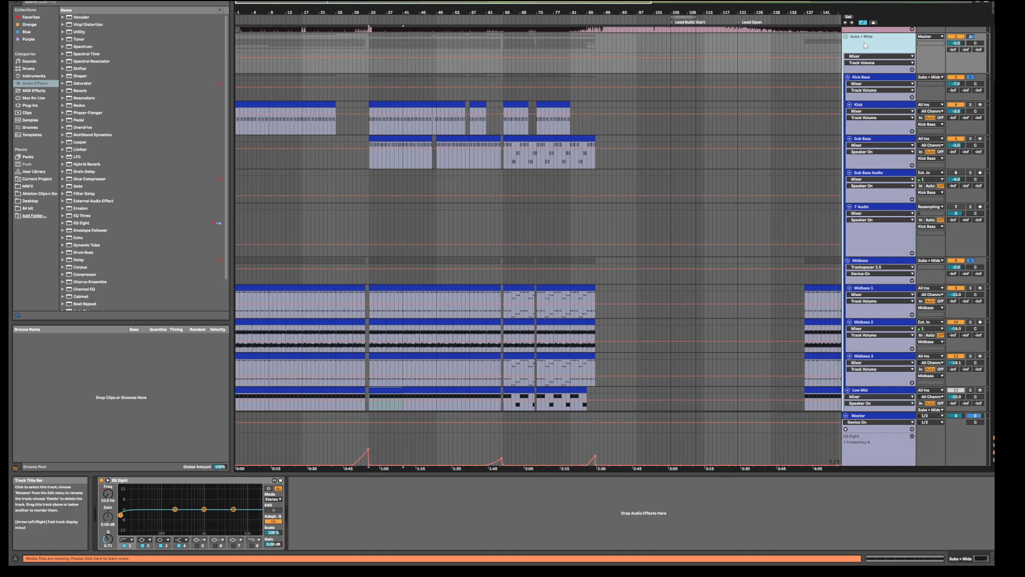
{"action": "left_click", "coordinate": [862, 82]}
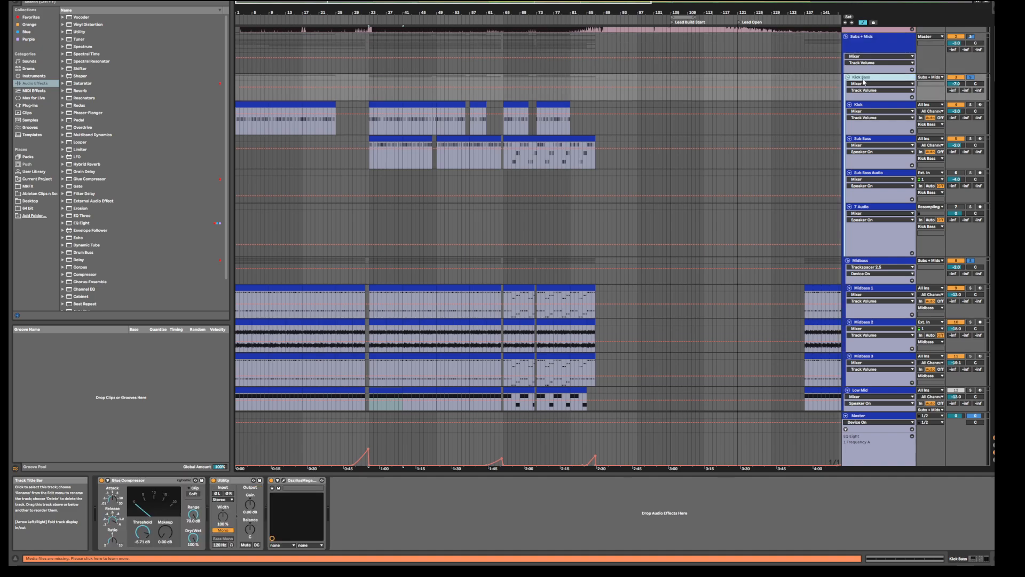
{"action": "left_click", "coordinate": [859, 262]}
{"action": "left_click", "coordinate": [882, 47]}
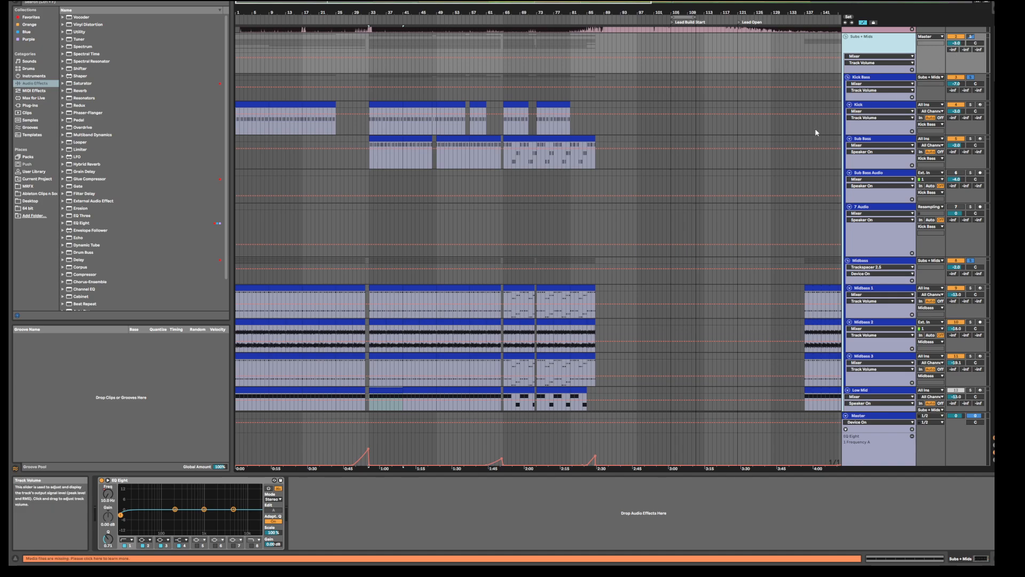
Show the Sub Bass track's device chain, solo the Kick track and select its section at bars 33 to 41.
{"action": "left_click", "coordinate": [389, 149]}
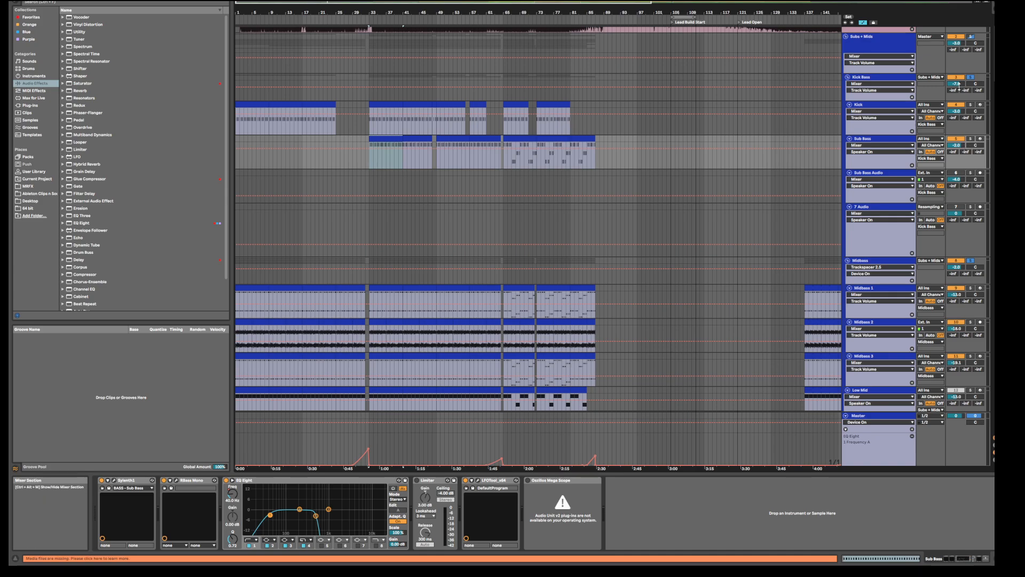
{"action": "left_click", "coordinate": [379, 104]}
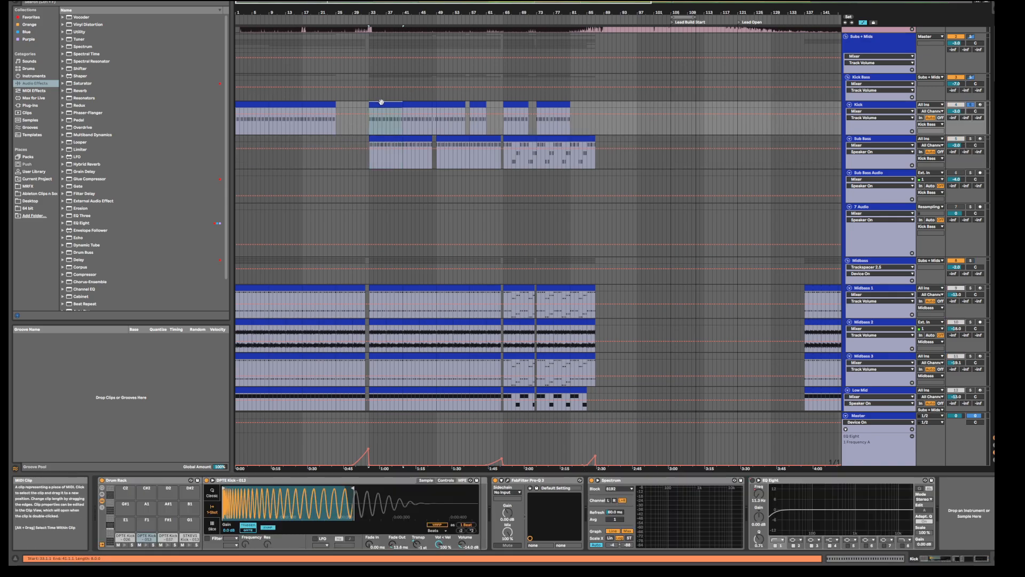
Audition the soloed Kick, the Sub Bass alone, both together, and the Midbass group with Low Mid.
{"action": "key", "text": "space"}
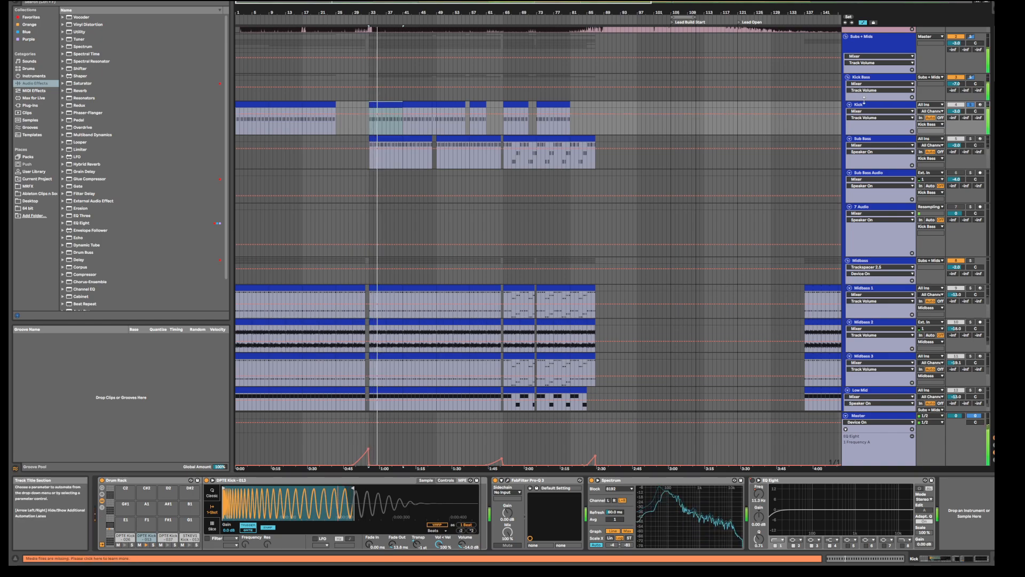
{"action": "left_click", "coordinate": [970, 139]}
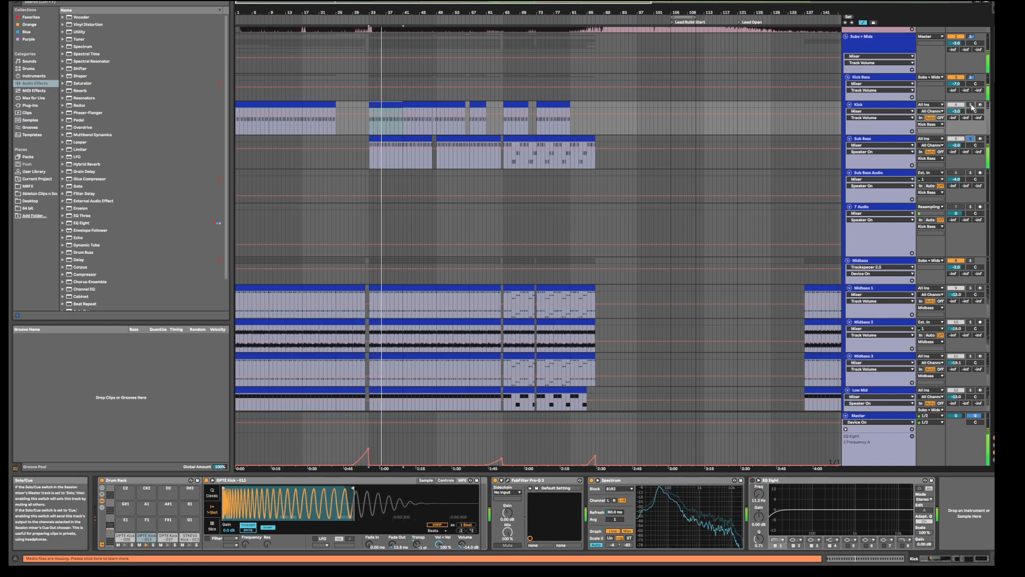
{"action": "left_click", "coordinate": [971, 105]}
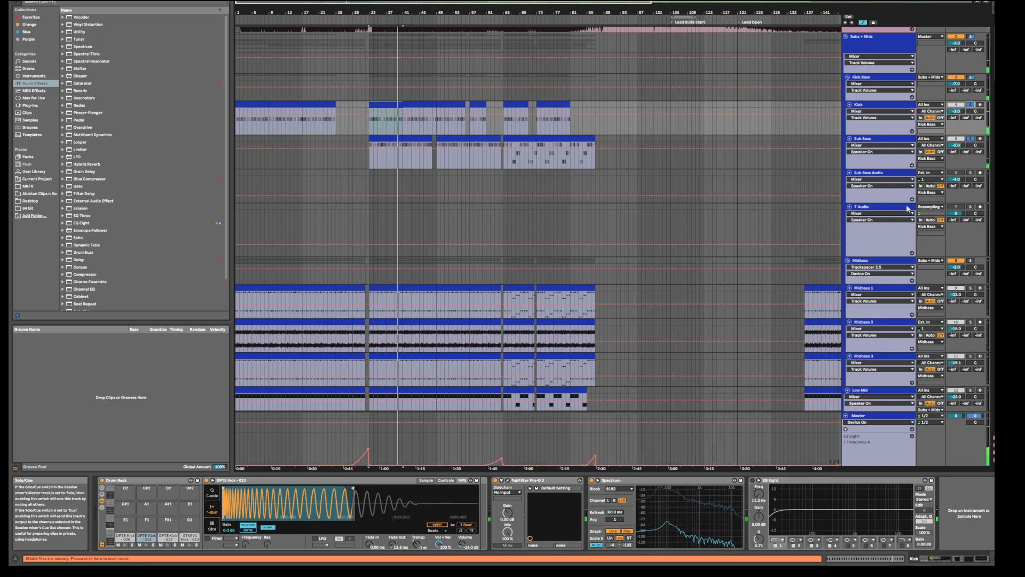
{"action": "left_click", "coordinate": [971, 260]}
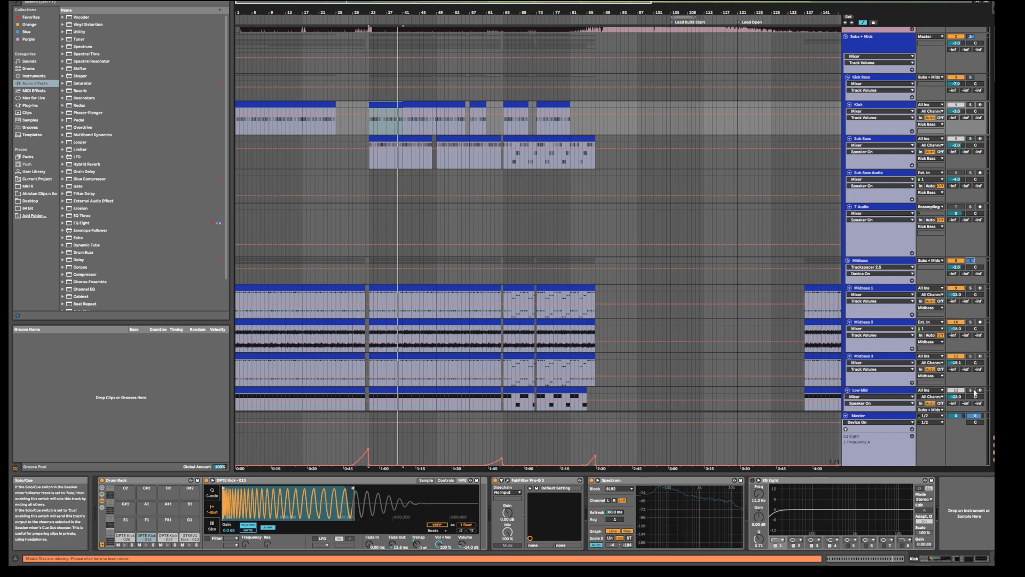
{"action": "scroll", "coordinate": [956, 352], "scroll_direction": "down", "scroll_amount": 2}
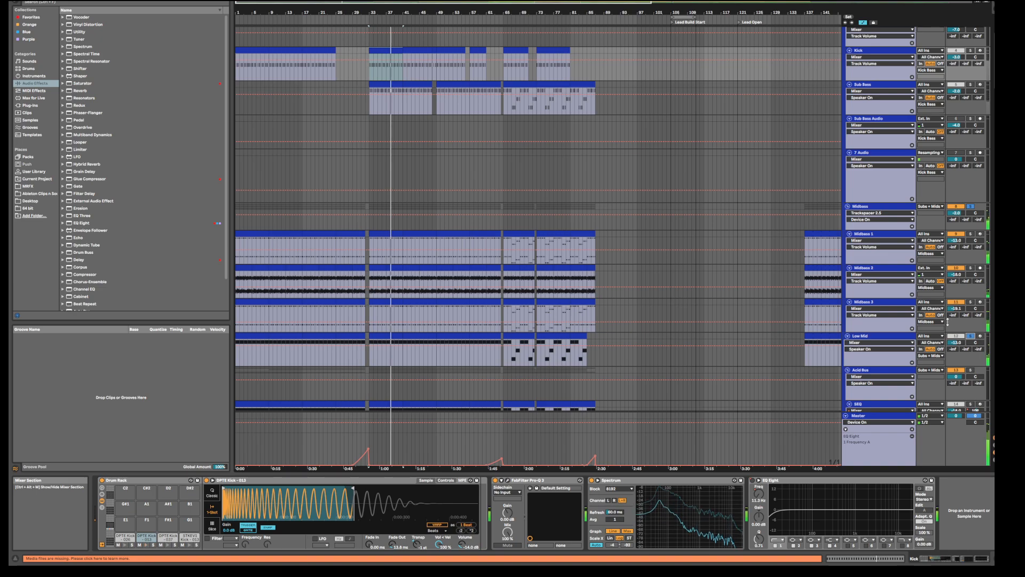
Solo Midbass 1 and show its MIDI clip at bar 33 folded to only the notes used.
{"action": "left_click", "coordinate": [966, 238]}
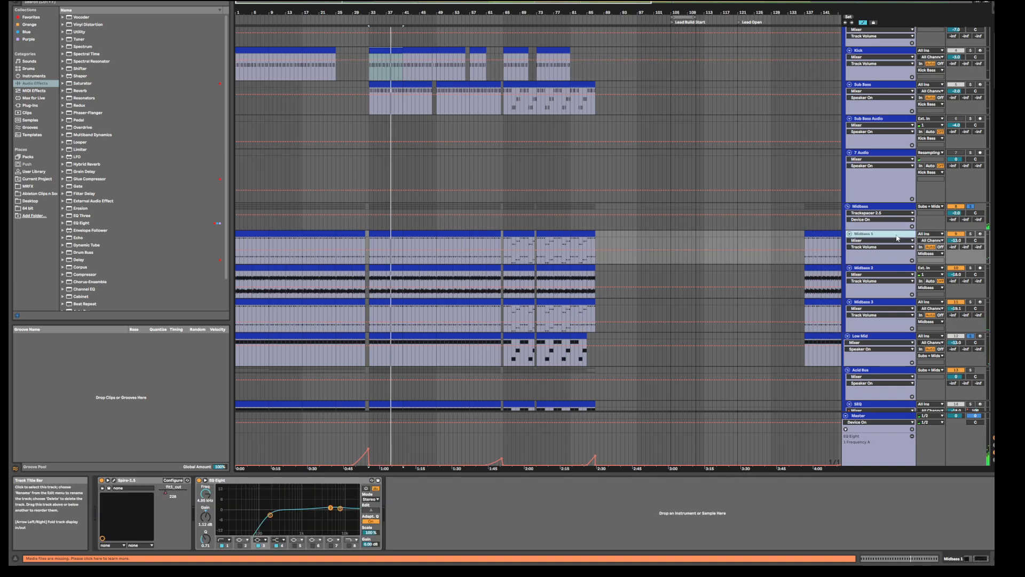
{"action": "left_click", "coordinate": [970, 235]}
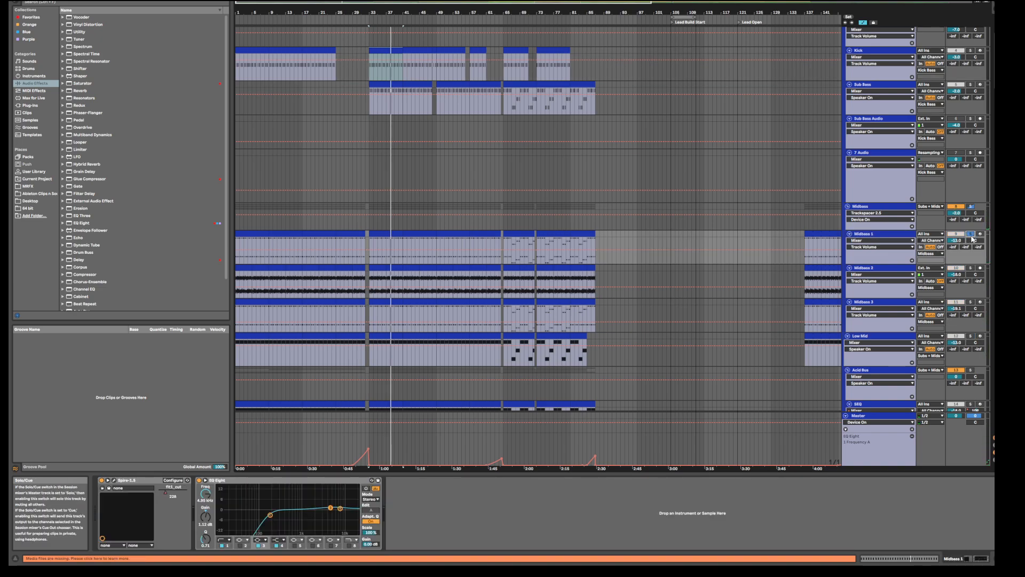
{"action": "double_click", "coordinate": [387, 237]}
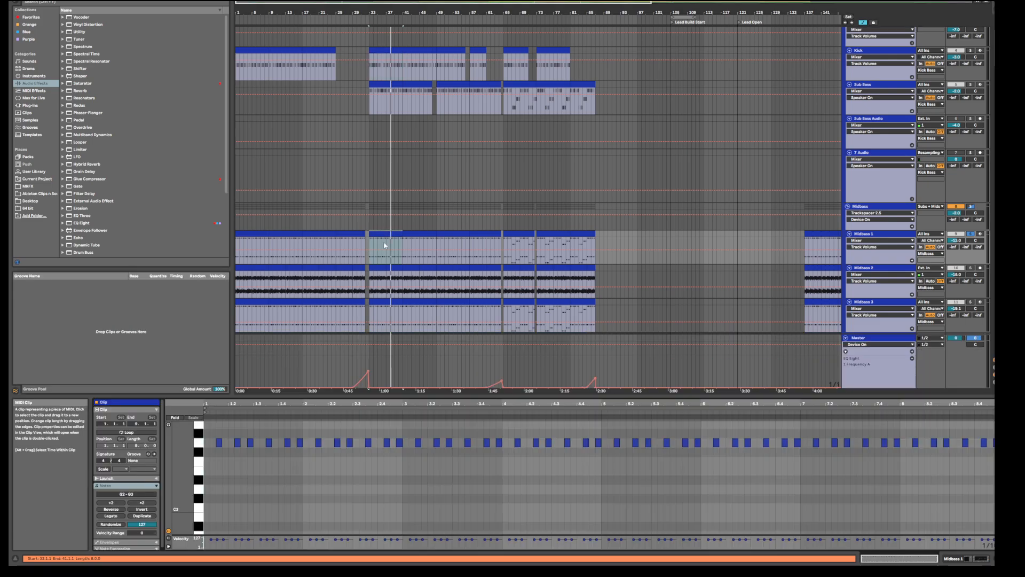
{"action": "left_click", "coordinate": [175, 417]}
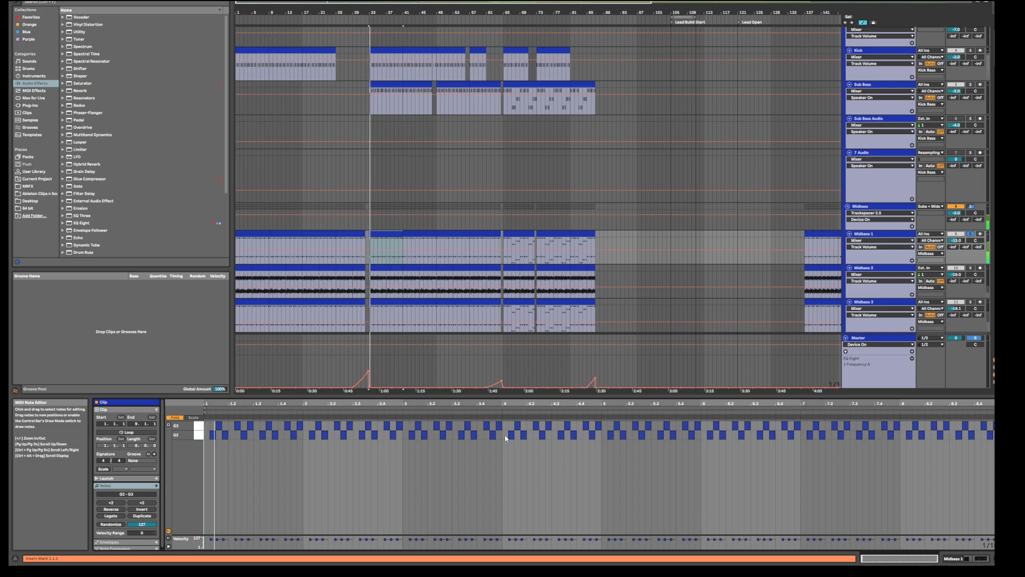
Show the Midbass 2 audio clip's waveform at bar 33 and listen to that track soloed.
{"action": "scroll", "coordinate": [734, 254], "scroll_direction": "down", "scroll_amount": 3}
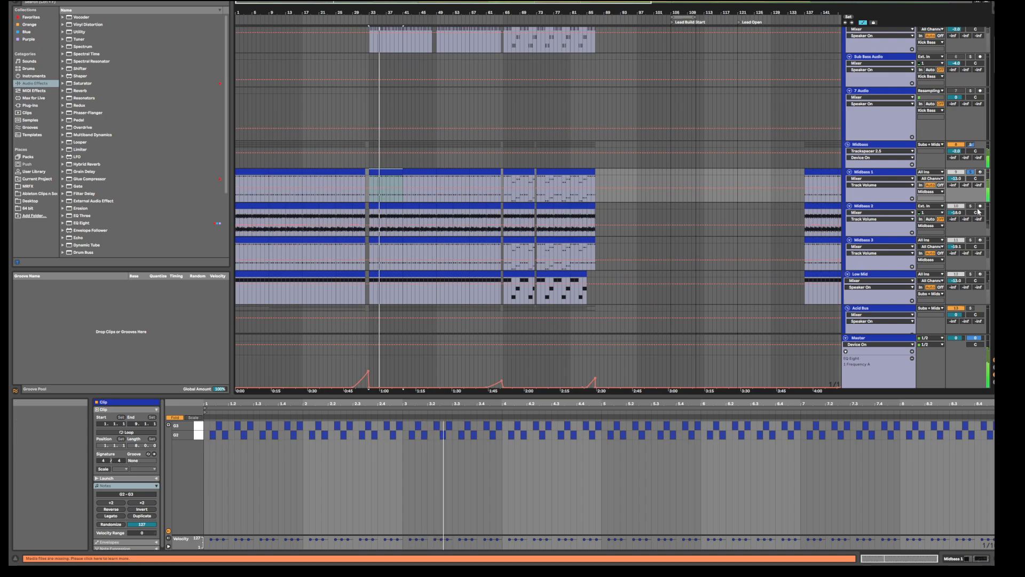
{"action": "left_click", "coordinate": [387, 205]}
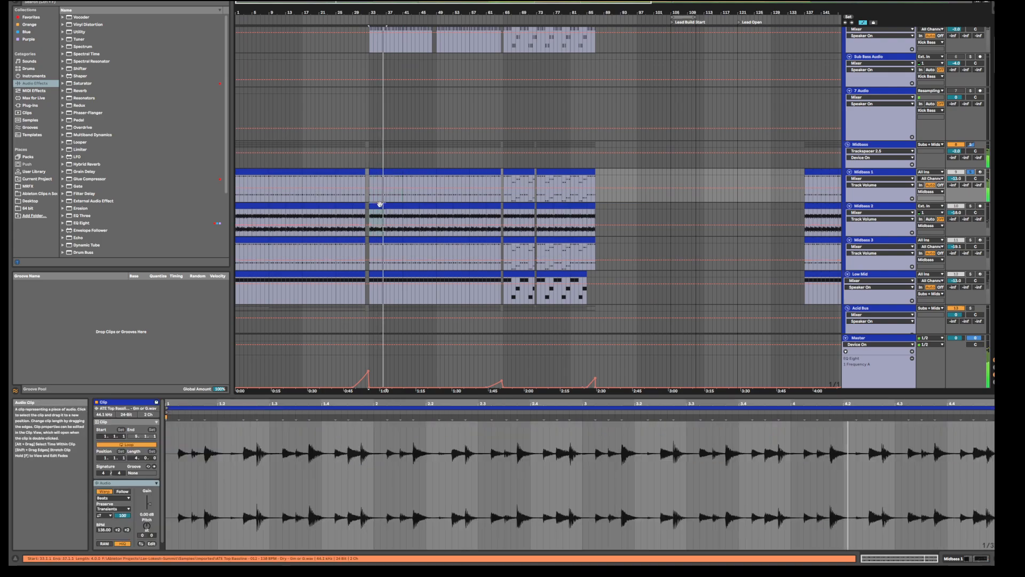
{"action": "left_click", "coordinate": [971, 206]}
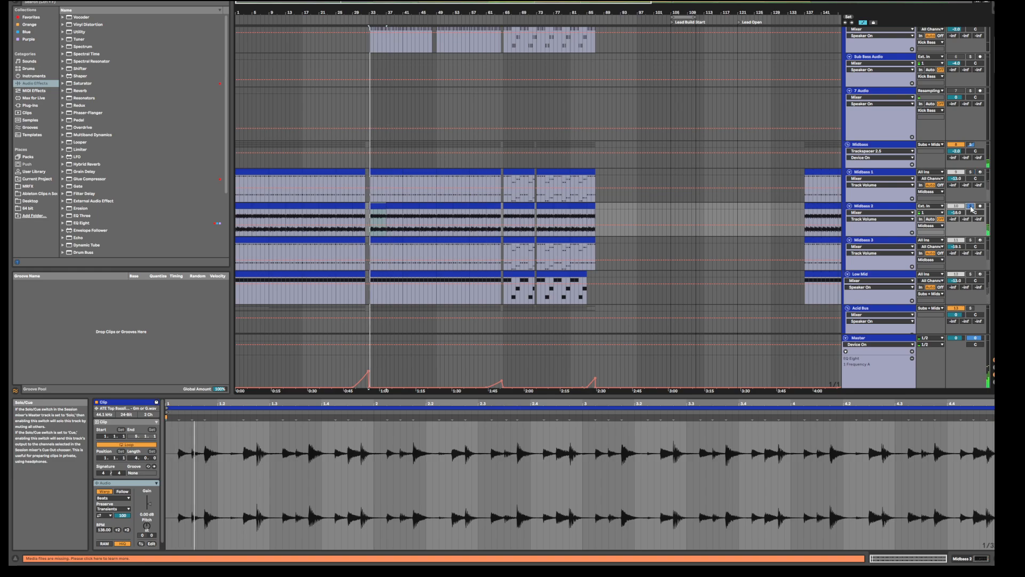
{"action": "left_click", "coordinate": [864, 207]}
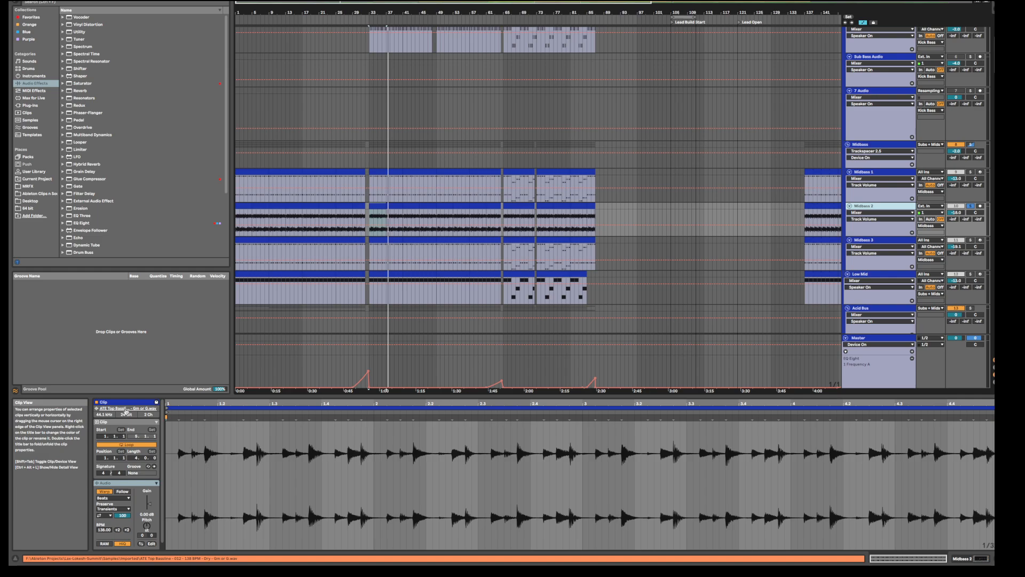
Show the Midbass 3 clip's notes at bars 33 to 41 and play the track soloed.
{"action": "left_click", "coordinate": [381, 238]}
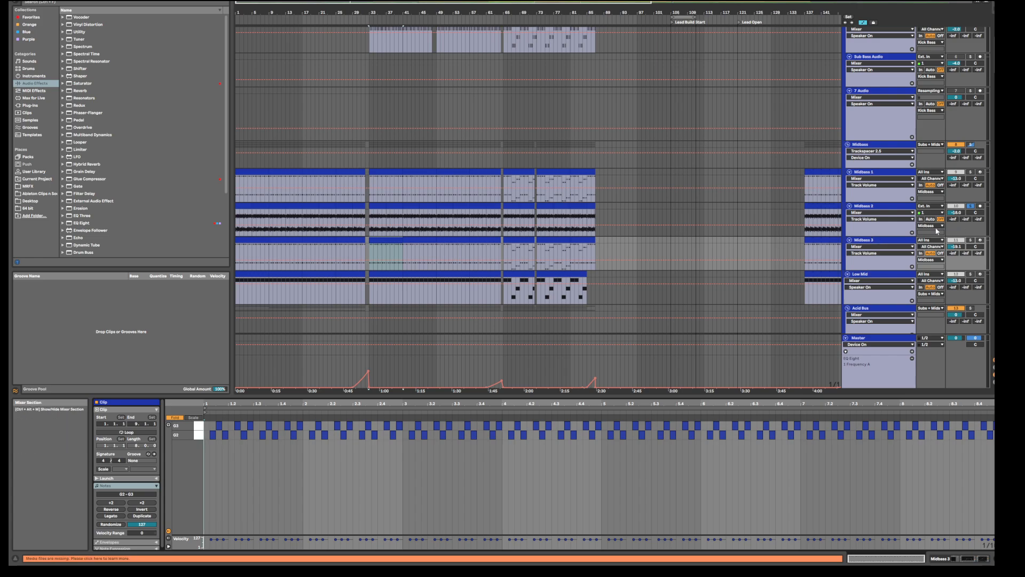
{"action": "left_click", "coordinate": [862, 208]}
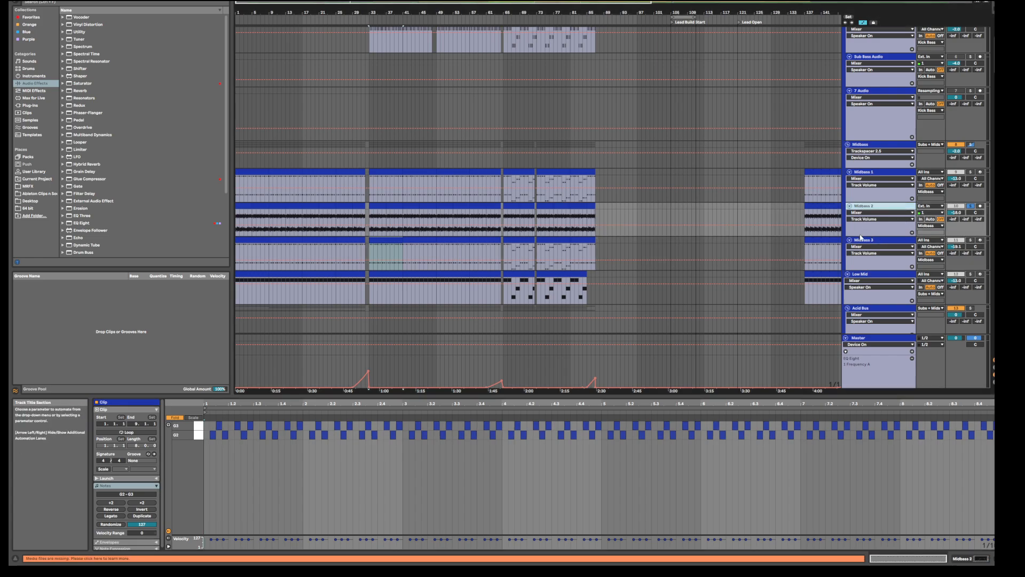
{"action": "left_click", "coordinate": [970, 241]}
{"action": "key", "text": "space"}
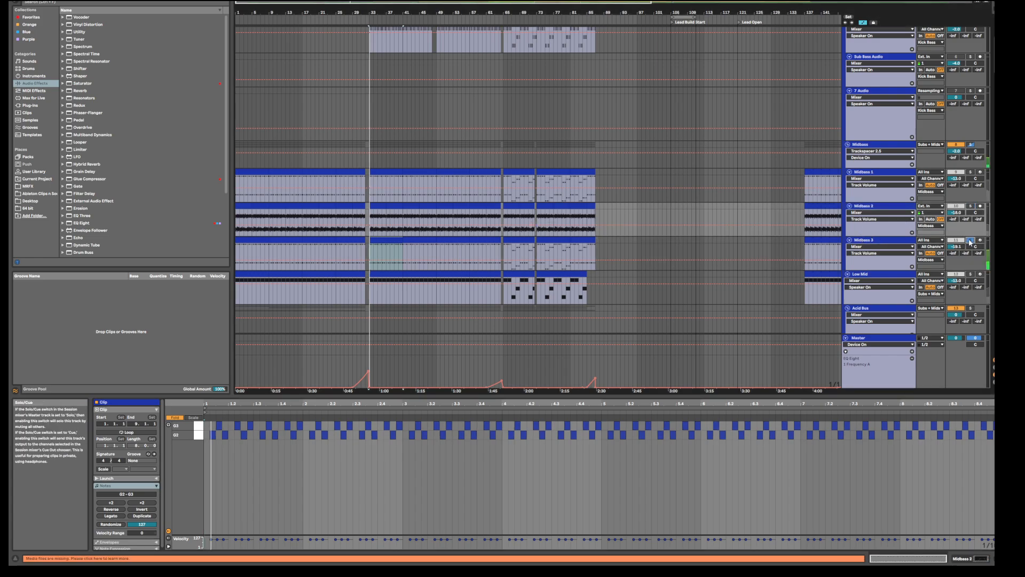
{"action": "left_click", "coordinate": [395, 240]}
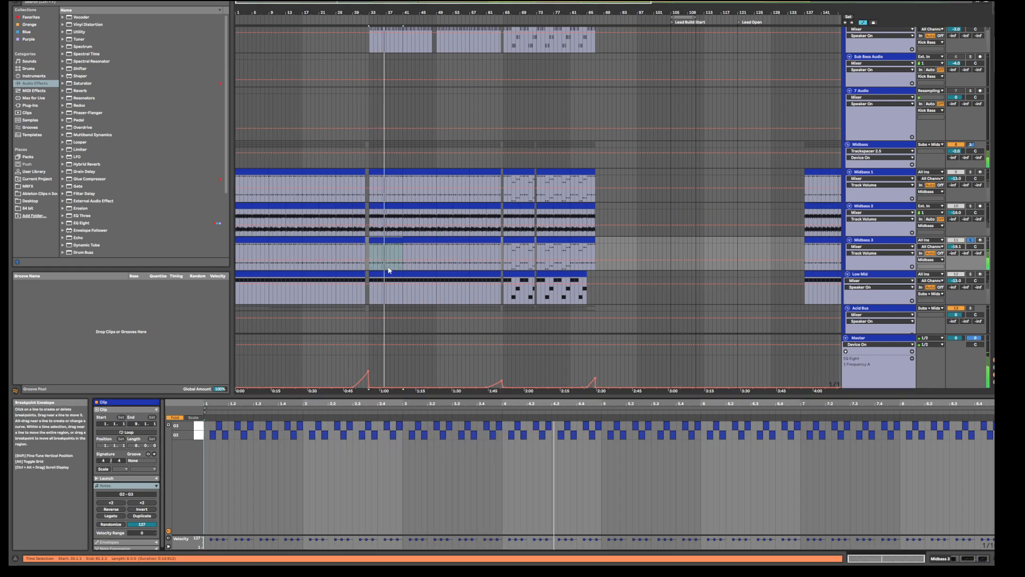
Compare the Midbass clips' note patterns at bars 33 to 41, ending on the Low Mid clip.
{"action": "key", "text": "Up"}
{"action": "key", "text": "Up"}
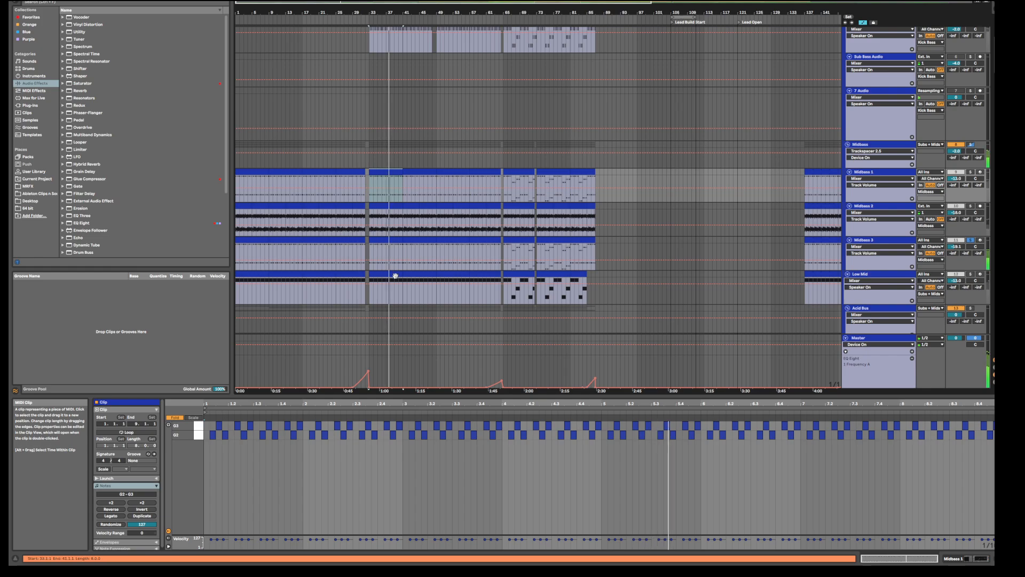
{"action": "key", "text": "Down"}
{"action": "key", "text": "Down"}
{"action": "key", "text": "Down"}
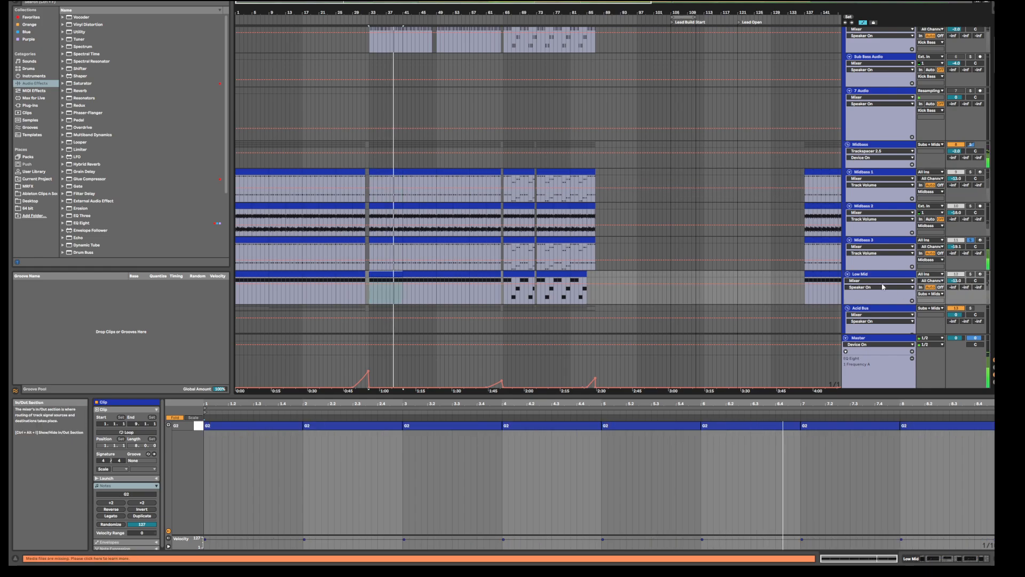
Play Low Mid soloed with its device chain shown and look at its Spire synth.
{"action": "left_click", "coordinate": [960, 275]}
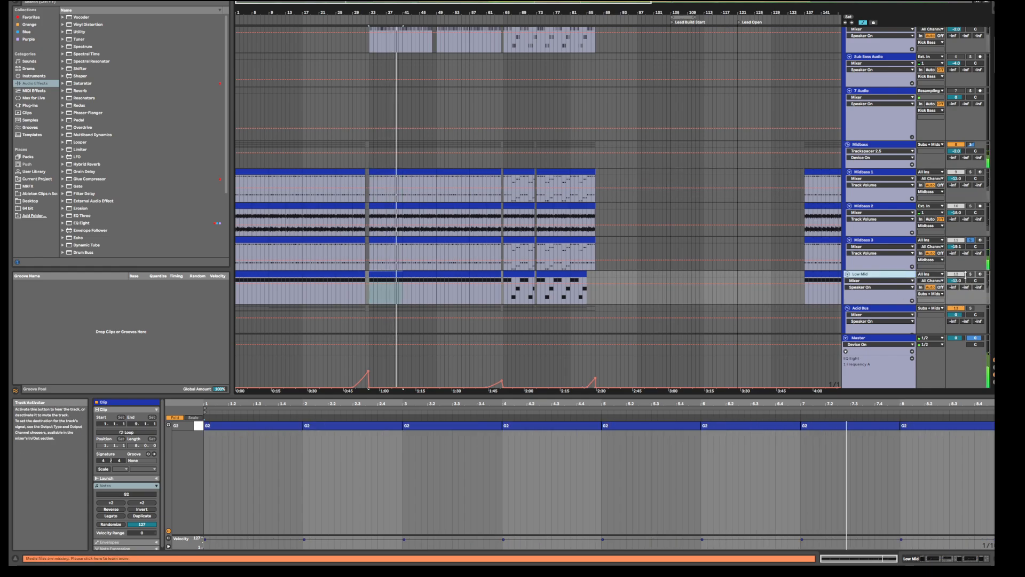
{"action": "left_click", "coordinate": [887, 279]}
{"action": "left_click", "coordinate": [970, 274]}
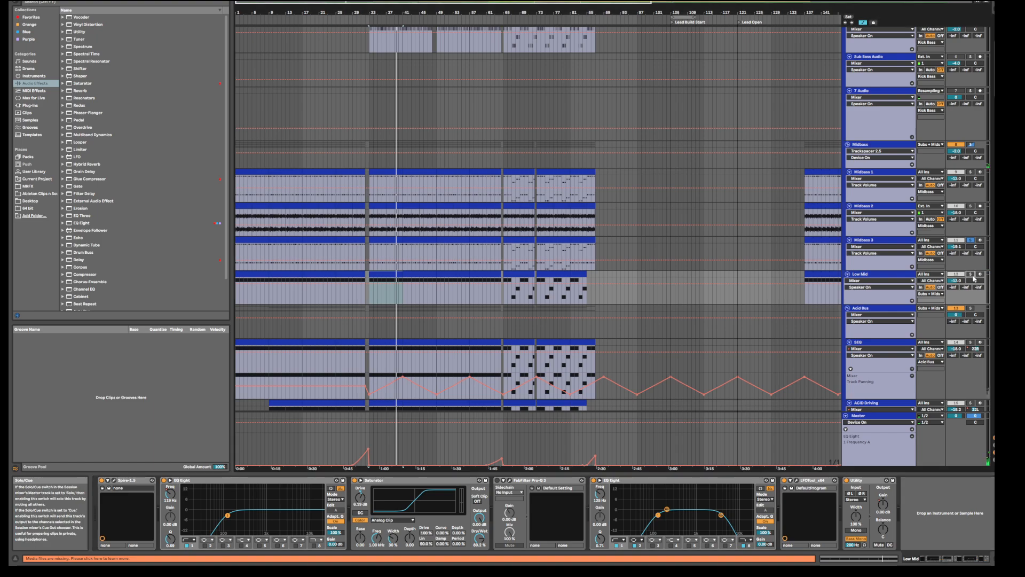
{"action": "key", "text": "space"}
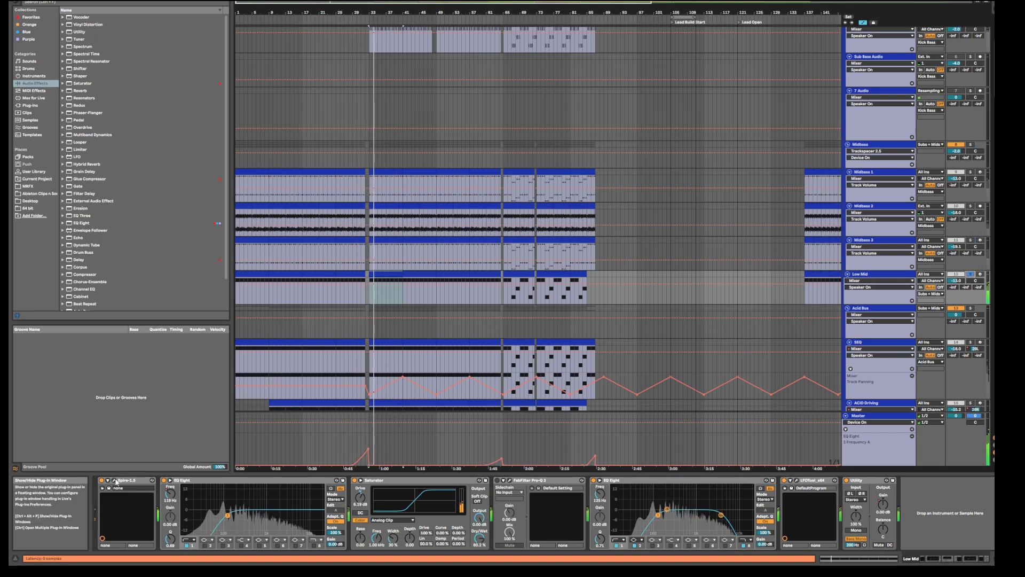
{"action": "left_click", "coordinate": [113, 479]}
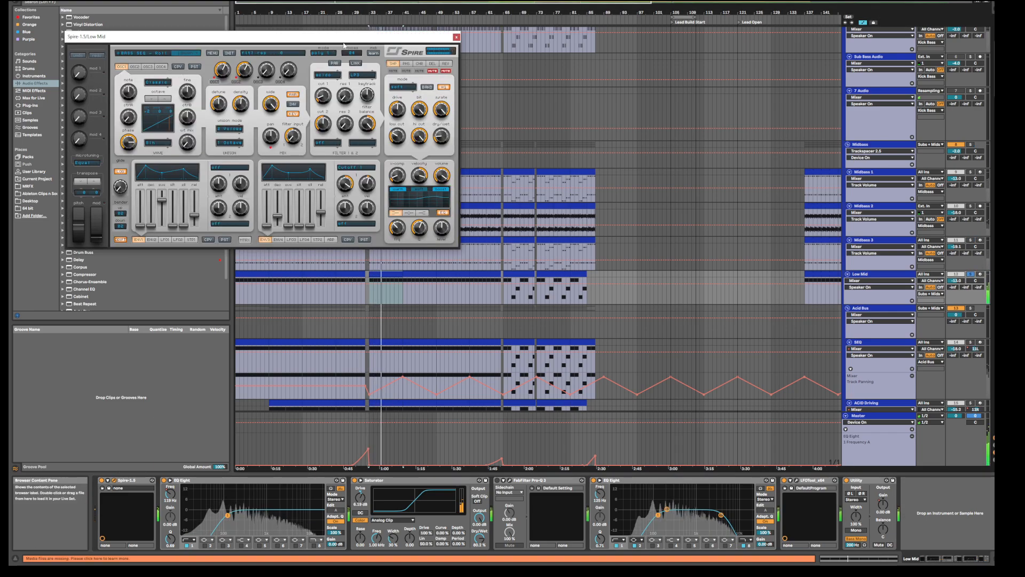
{"action": "left_click", "coordinate": [456, 37]}
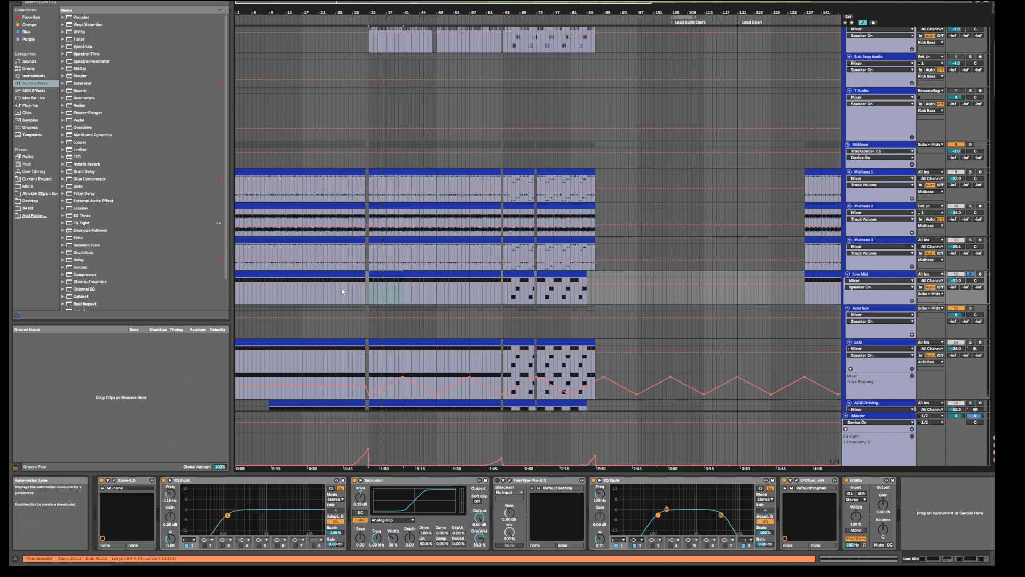
Check the Low Mid clip's notes and play the track with Spire's arpeggiator page displayed.
{"action": "double_click", "coordinate": [376, 273]}
{"action": "left_click", "coordinate": [272, 475]}
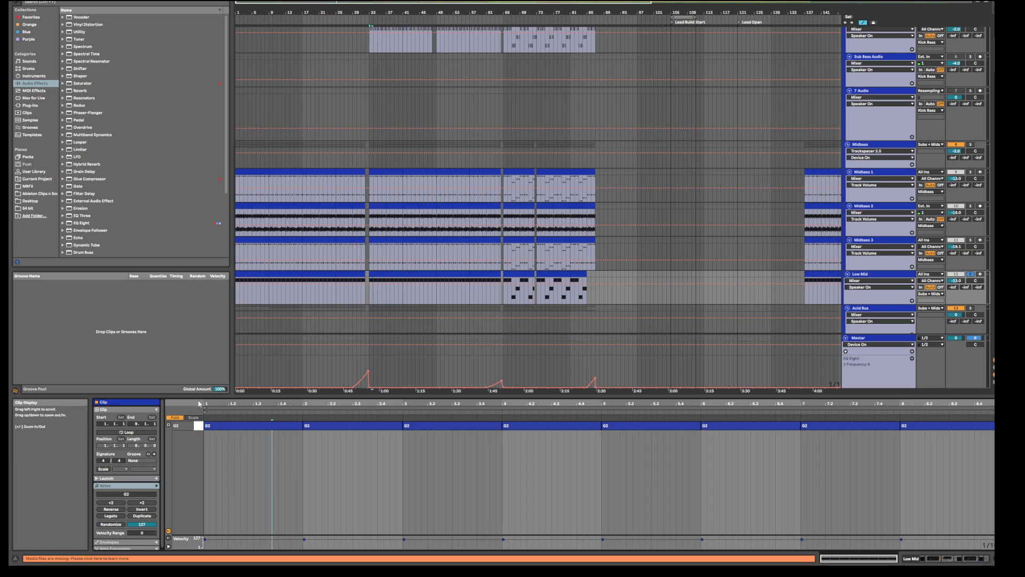
{"action": "left_click", "coordinate": [874, 274]}
{"action": "left_click", "coordinate": [114, 480]}
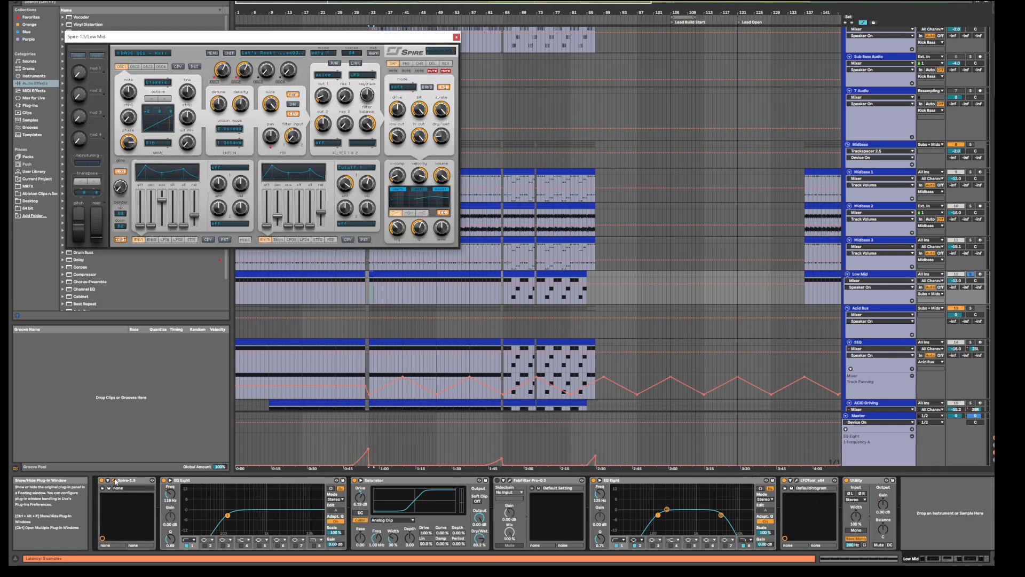
{"action": "left_click", "coordinate": [331, 240]}
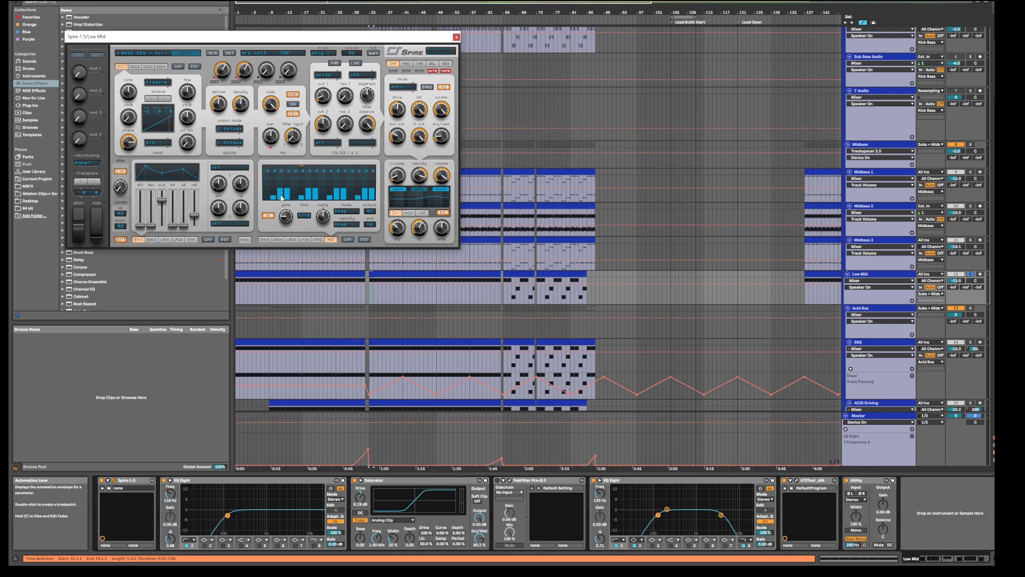
{"action": "key", "text": "space"}
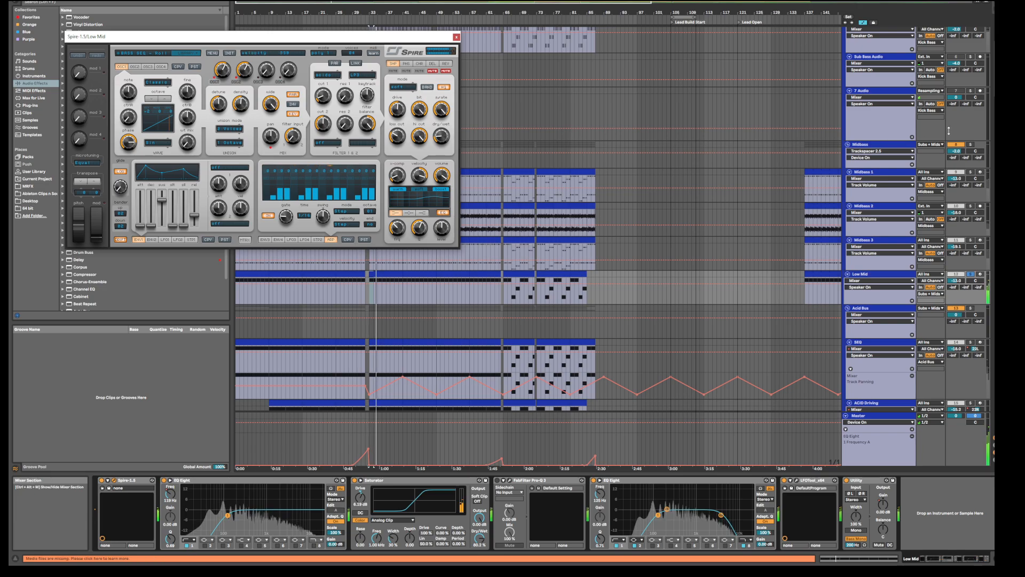
{"action": "left_click", "coordinate": [456, 38]}
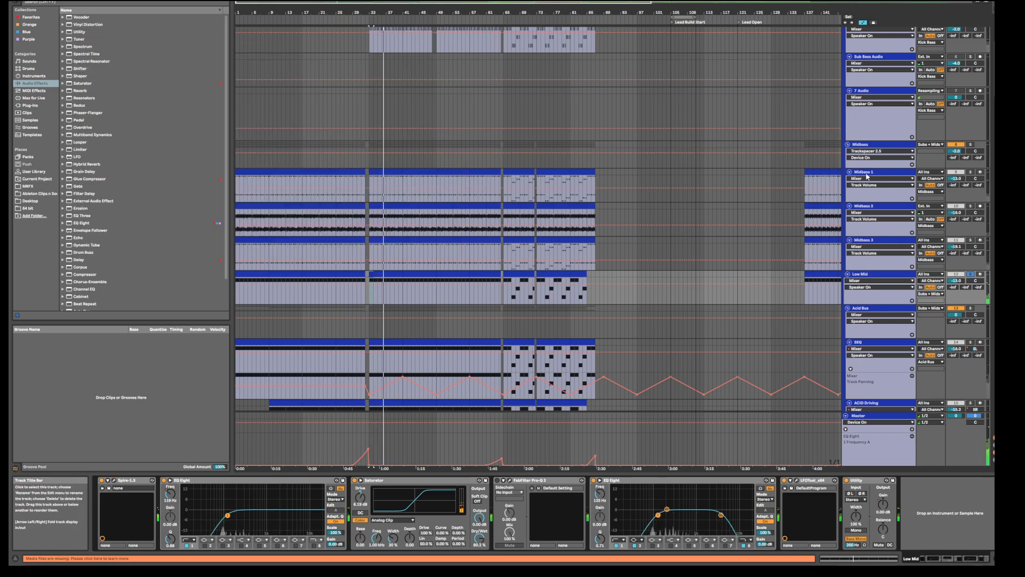
Solo Midbass 1 instead of Low Mid and select its section at bars 33 to 41.
{"action": "left_click", "coordinate": [877, 200]}
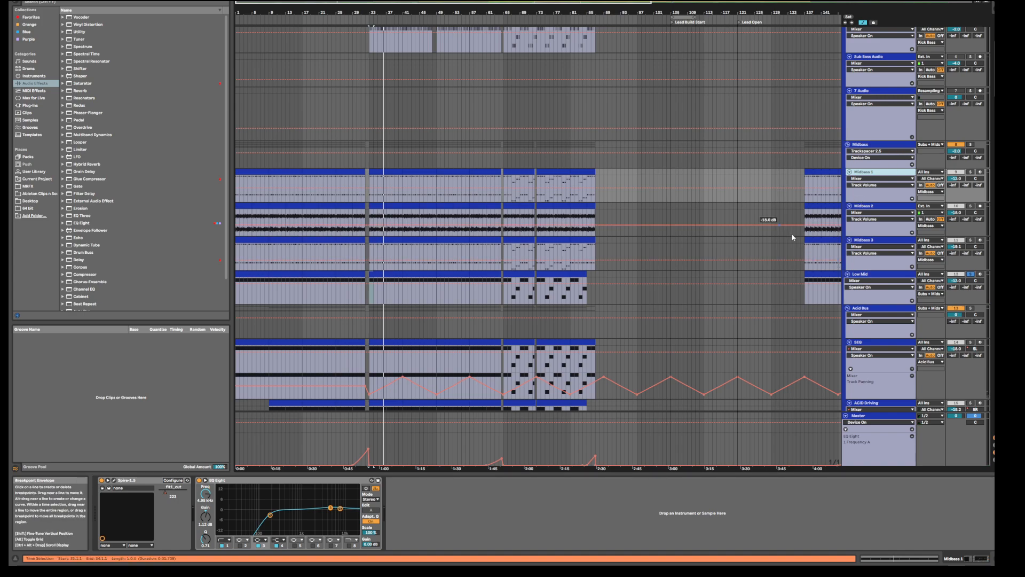
{"action": "left_click", "coordinate": [970, 172]}
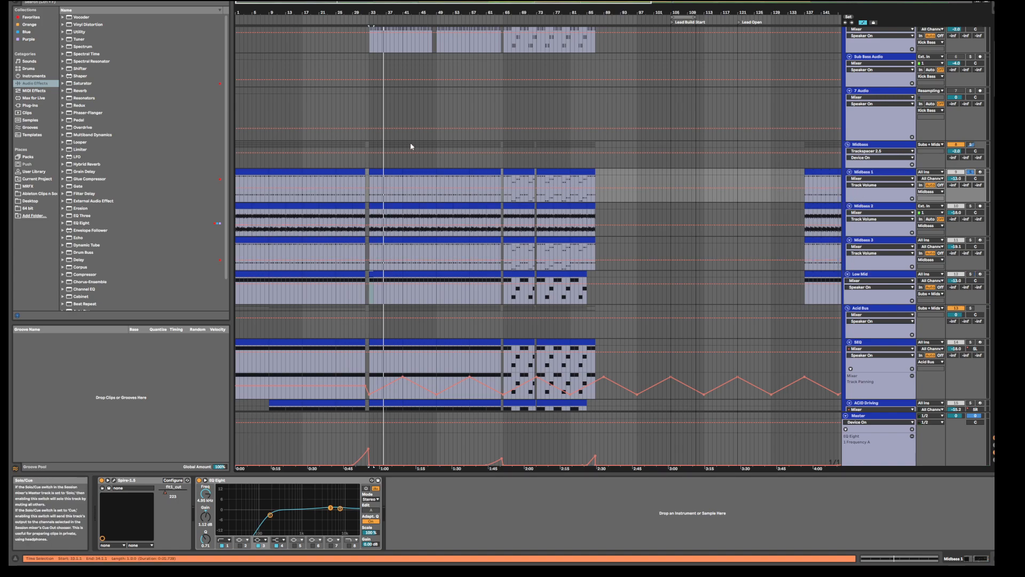
{"action": "left_click", "coordinate": [386, 170]}
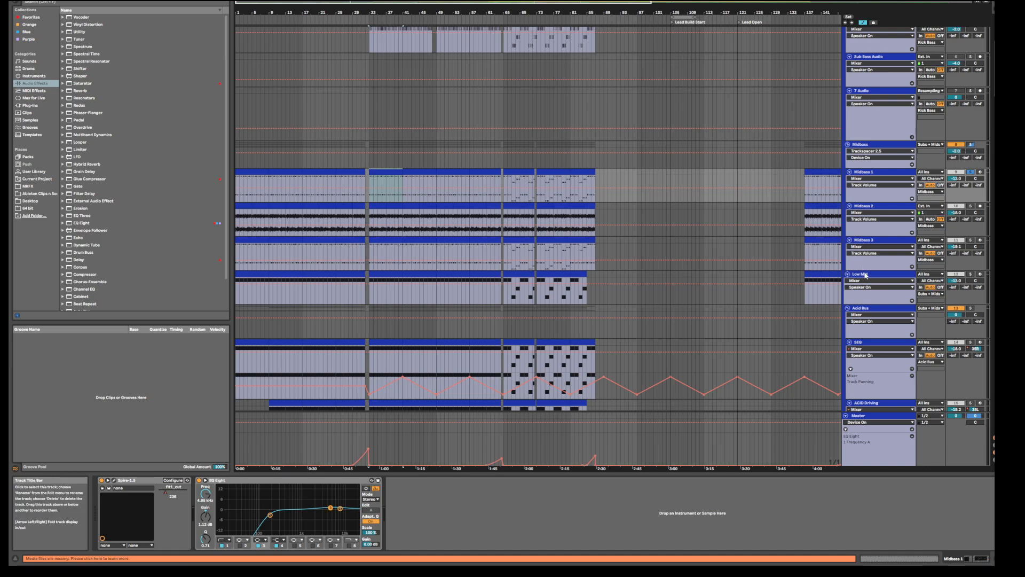
Review the device chains of Midbass 1, Midbass 2 and Midbass 3, returning to Midbass 1's section at bar 33.
{"action": "left_click", "coordinate": [866, 174]}
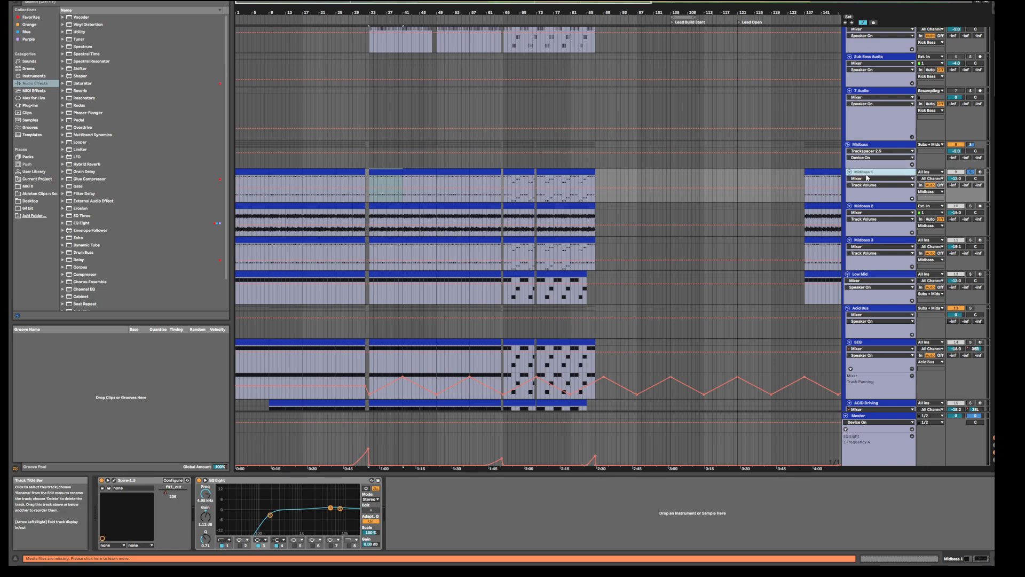
{"action": "left_click", "coordinate": [869, 208]}
{"action": "left_click", "coordinate": [870, 241]}
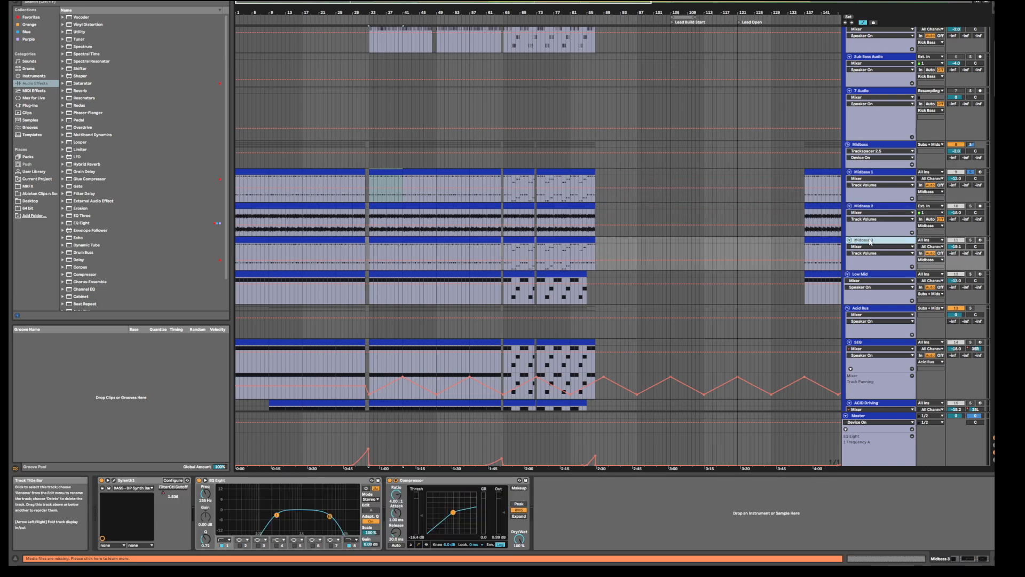
{"action": "left_click", "coordinate": [387, 170]}
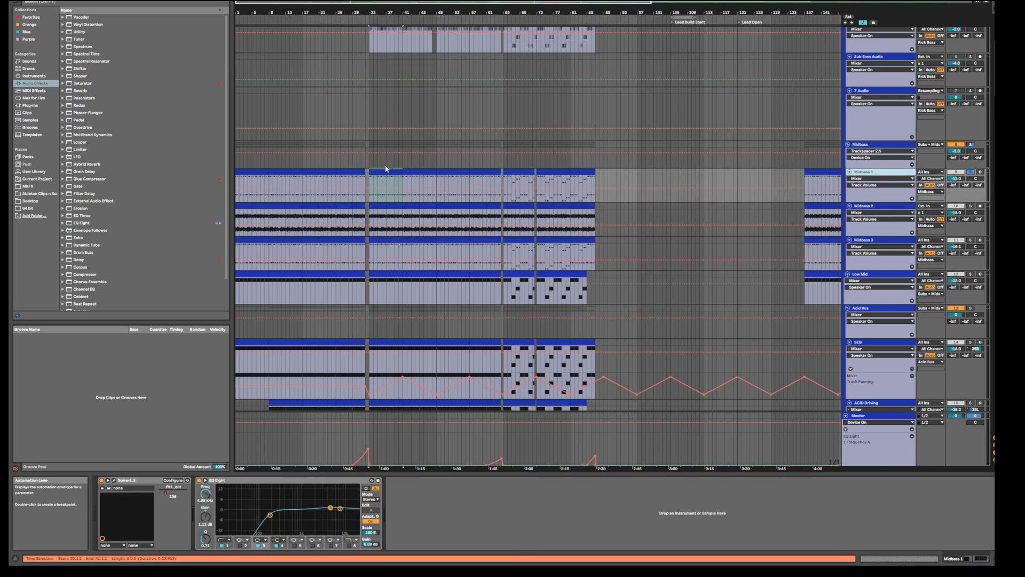
Look at the Spire synth patch used on Midbass 1 and close its window.
{"action": "left_click", "coordinate": [114, 481]}
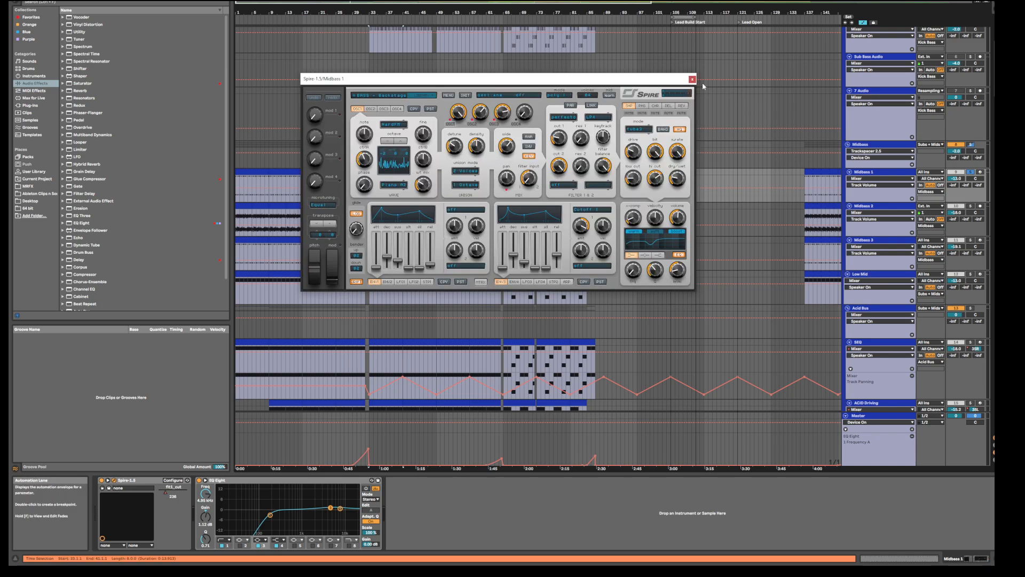
{"action": "left_click", "coordinate": [692, 79]}
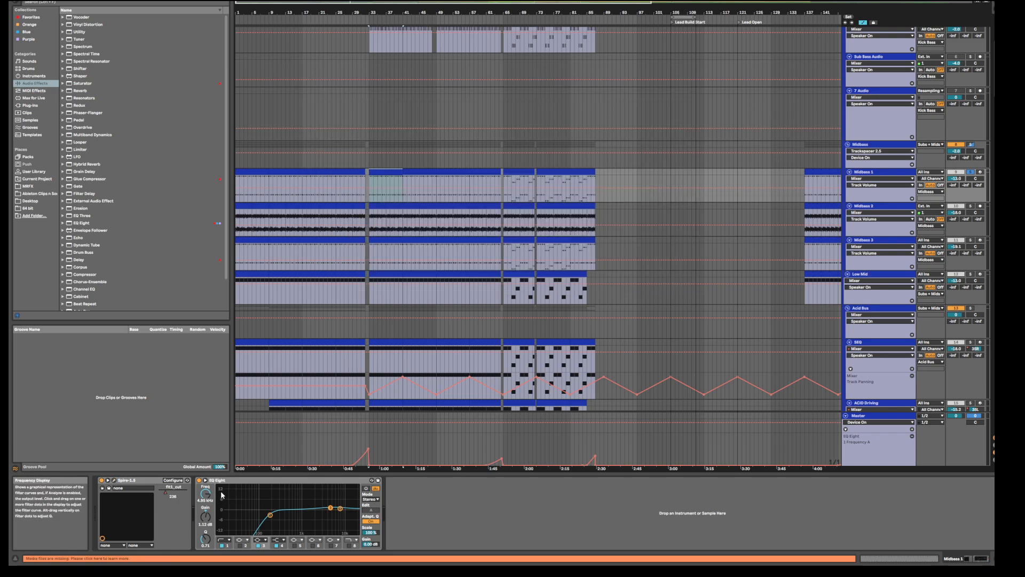
Bypass the Black Box, EQ Eight, Trackspacer and Mid Bass Delay devices on the Midbass group.
{"action": "left_click", "coordinate": [879, 145]}
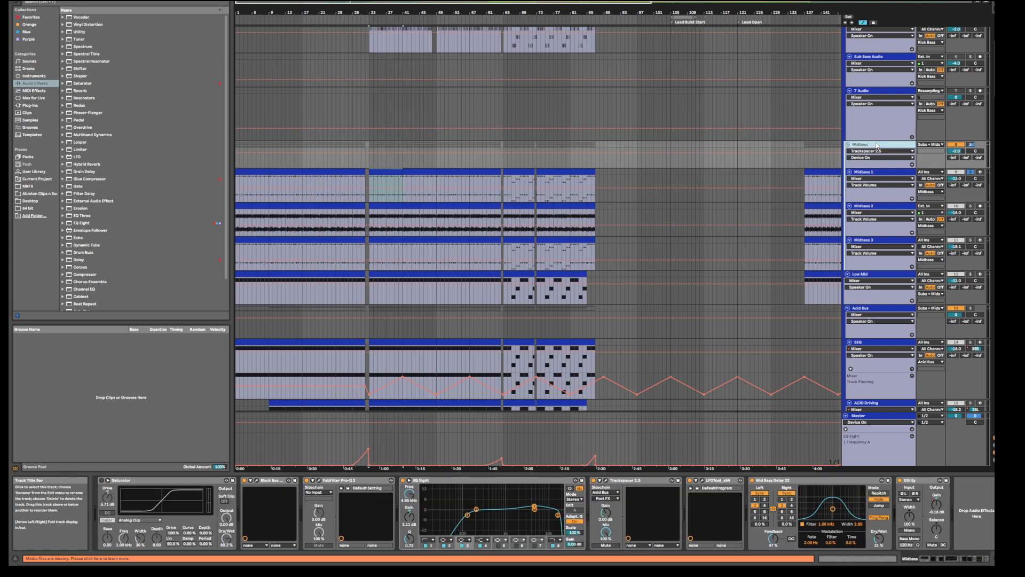
{"action": "left_click", "coordinate": [244, 480]}
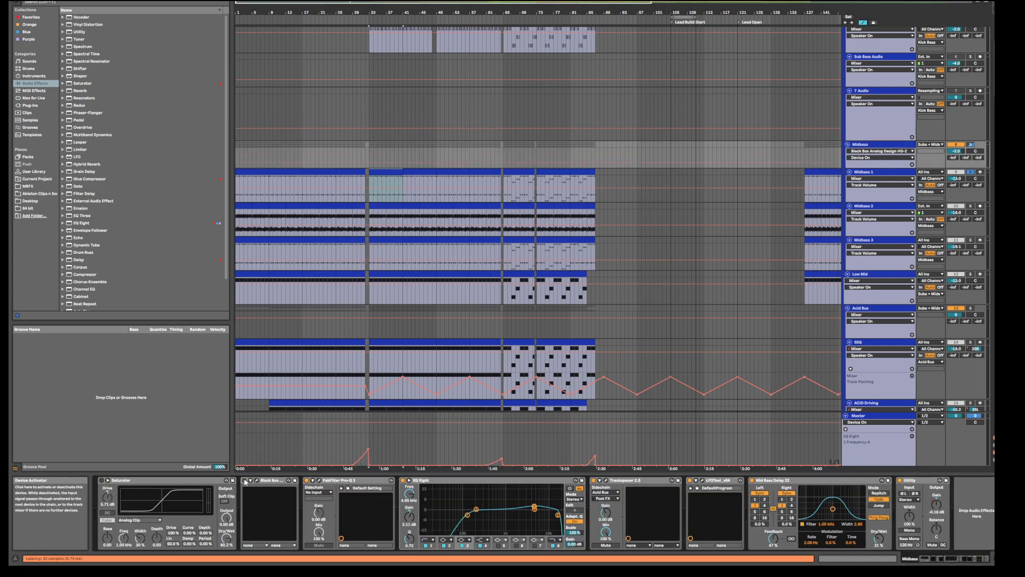
{"action": "left_click", "coordinate": [403, 480]}
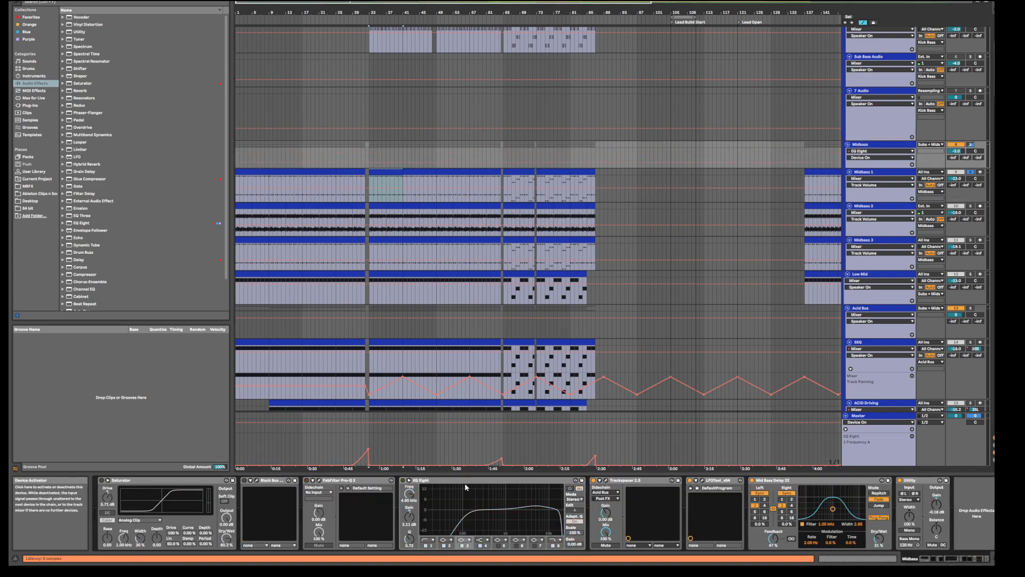
{"action": "left_click", "coordinate": [594, 480]}
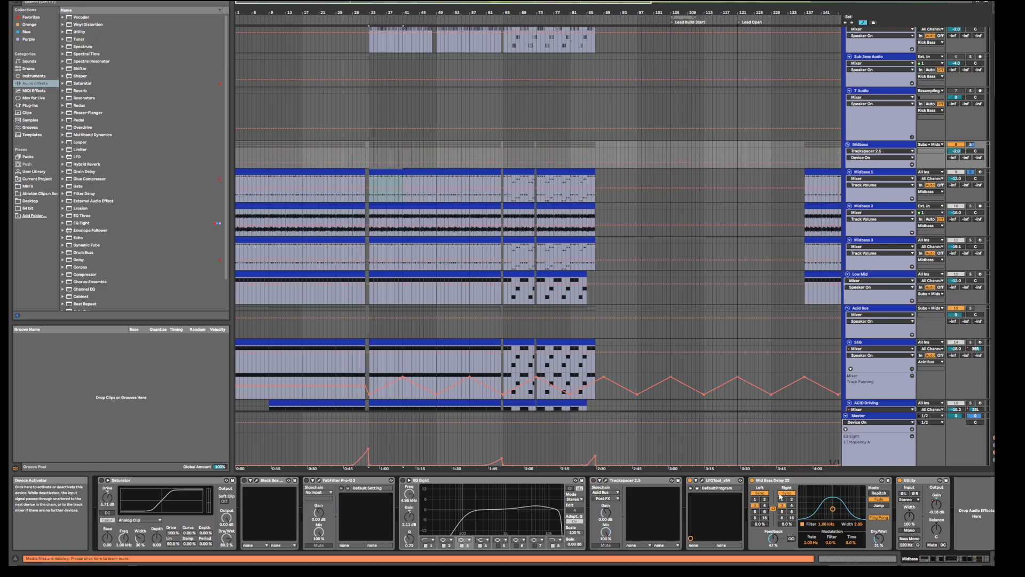
{"action": "left_click", "coordinate": [752, 480]}
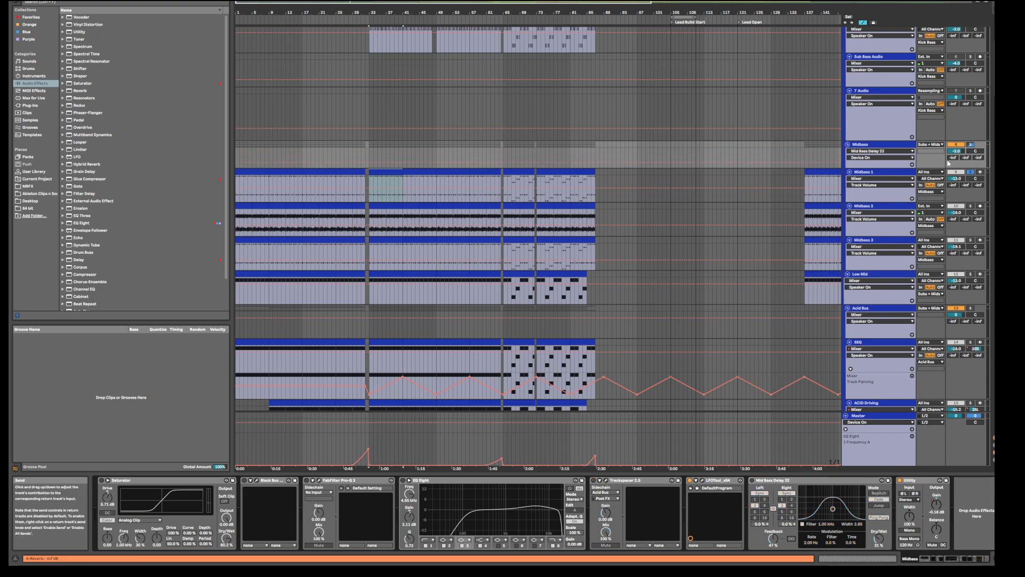
Check the Midbass 1 clip's notes during playback and inspect the low-cut filter in its EQ Eight.
{"action": "double_click", "coordinate": [387, 170]}
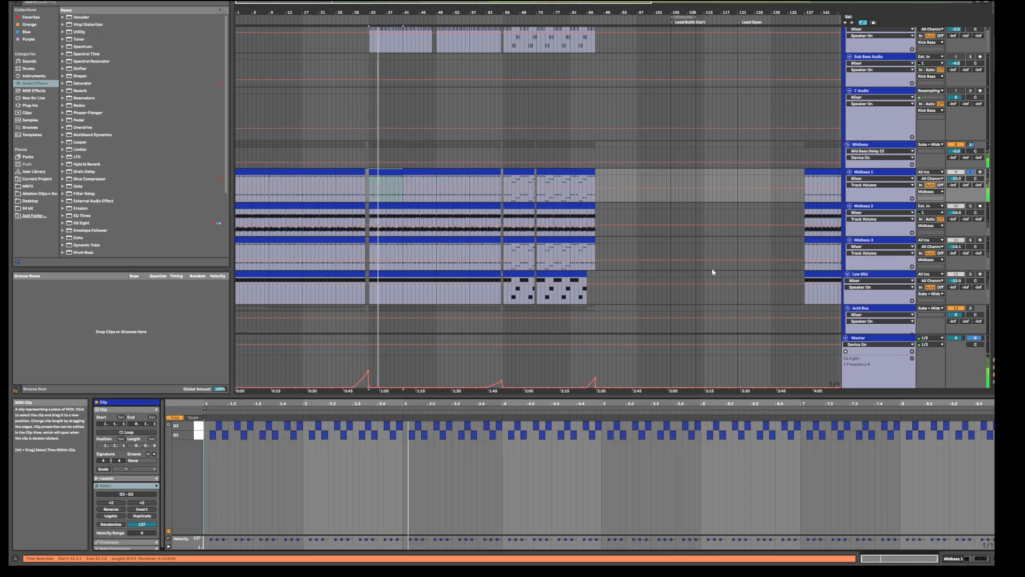
{"action": "left_click", "coordinate": [952, 558]}
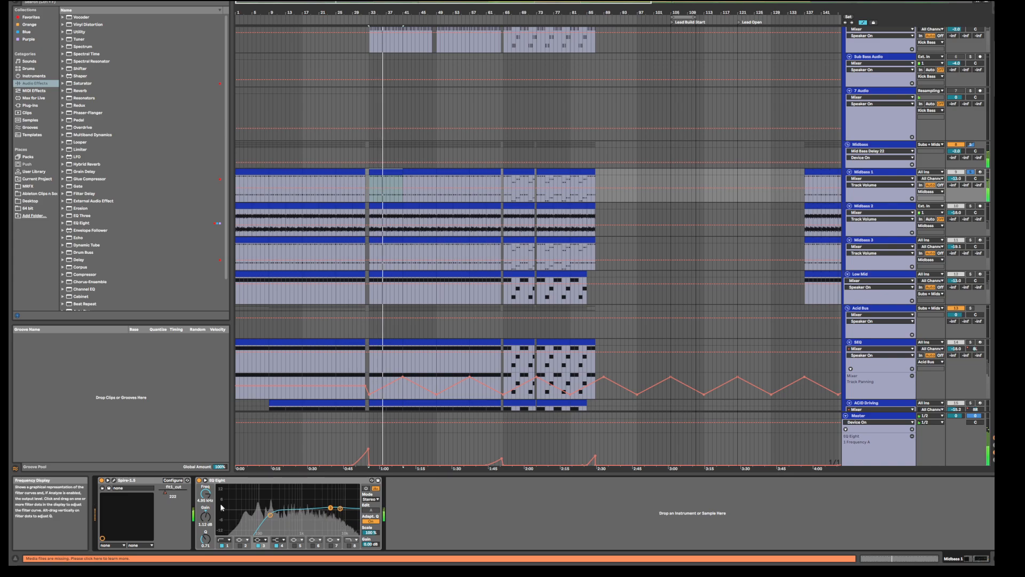
{"action": "left_click", "coordinate": [270, 515]}
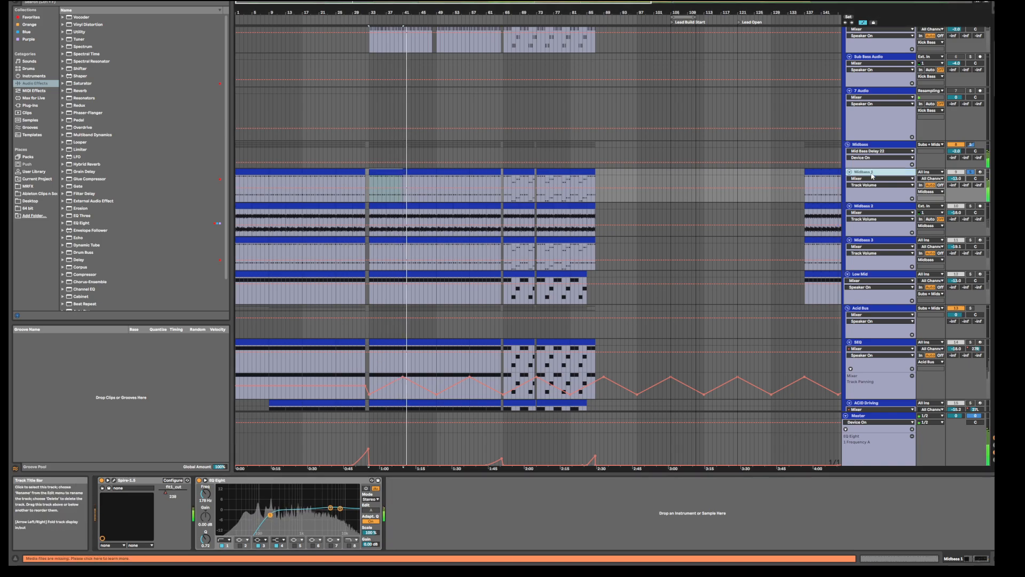
Solo Midbass 2 and play it from around bar 33, adding Midbass 1 to the solo to compare the two layers.
{"action": "left_click", "coordinate": [878, 207]}
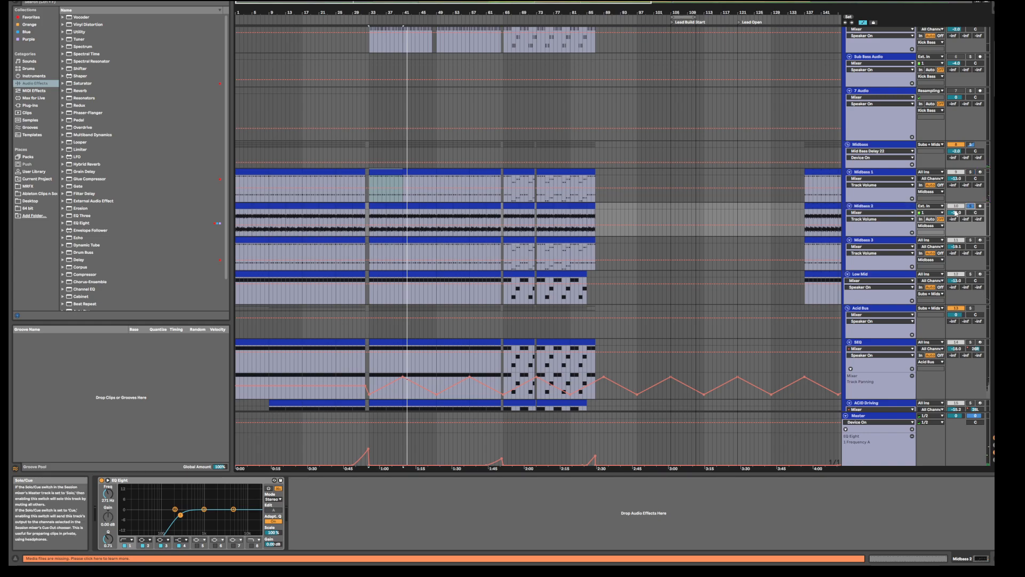
{"action": "left_click", "coordinate": [378, 207]}
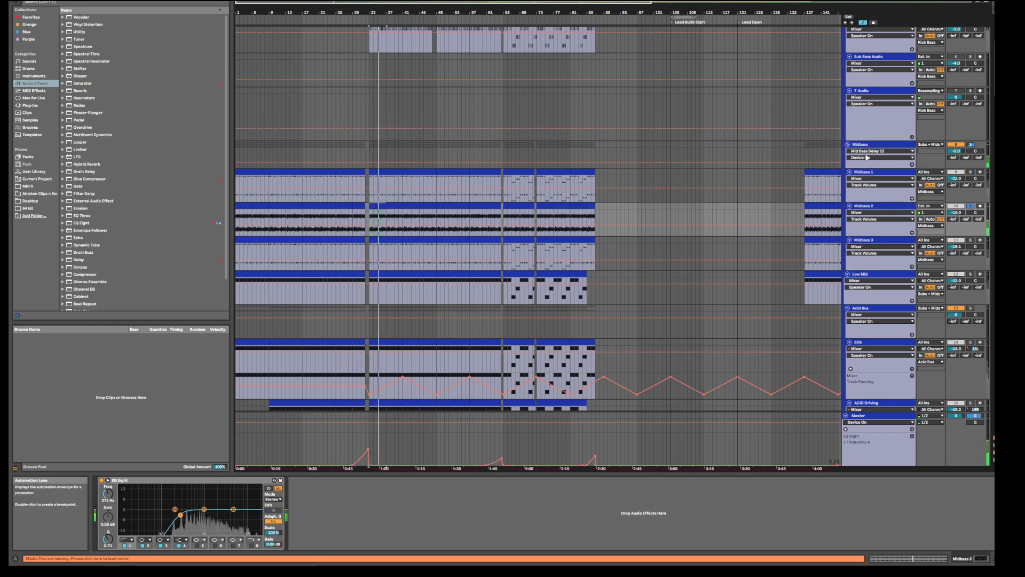
{"action": "left_click", "coordinate": [971, 173]}
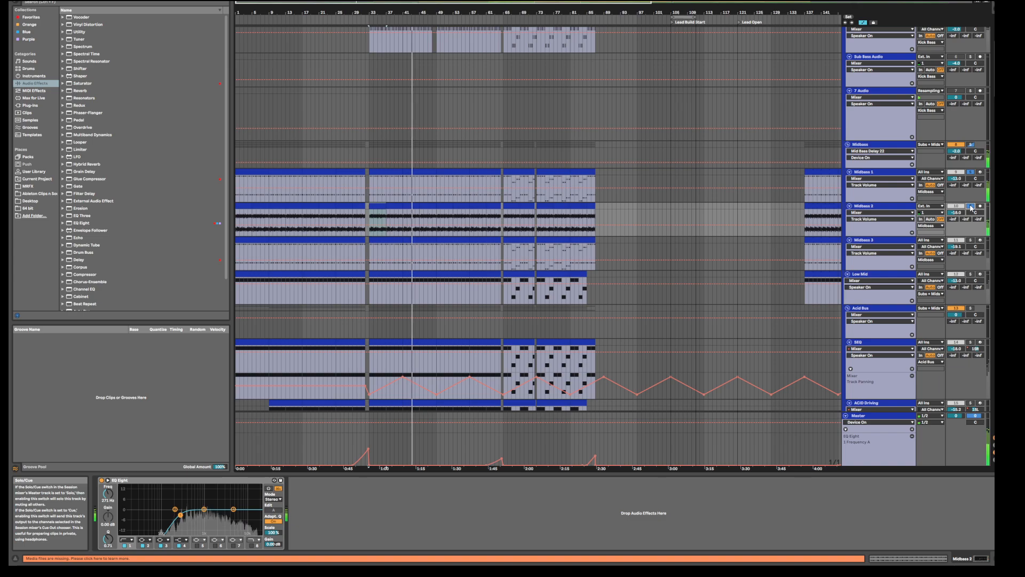
{"action": "key", "text": "space"}
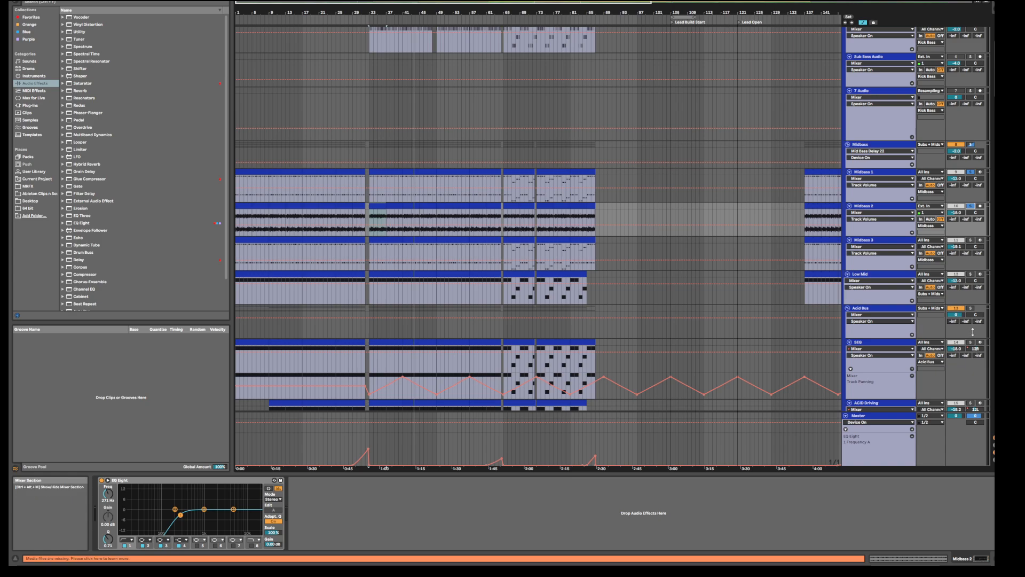
{"action": "key", "text": "space"}
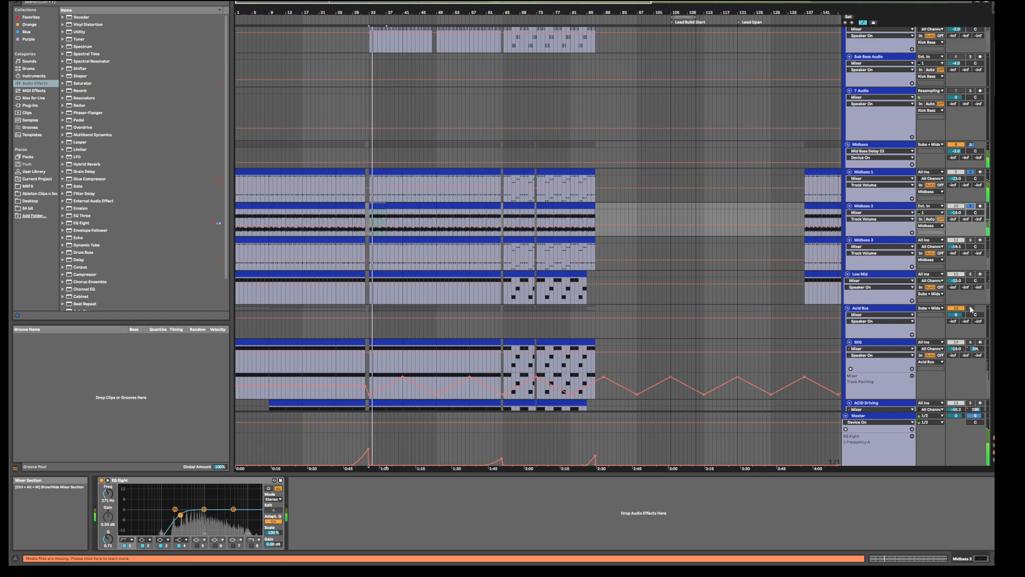
{"action": "left_click", "coordinate": [971, 208]}
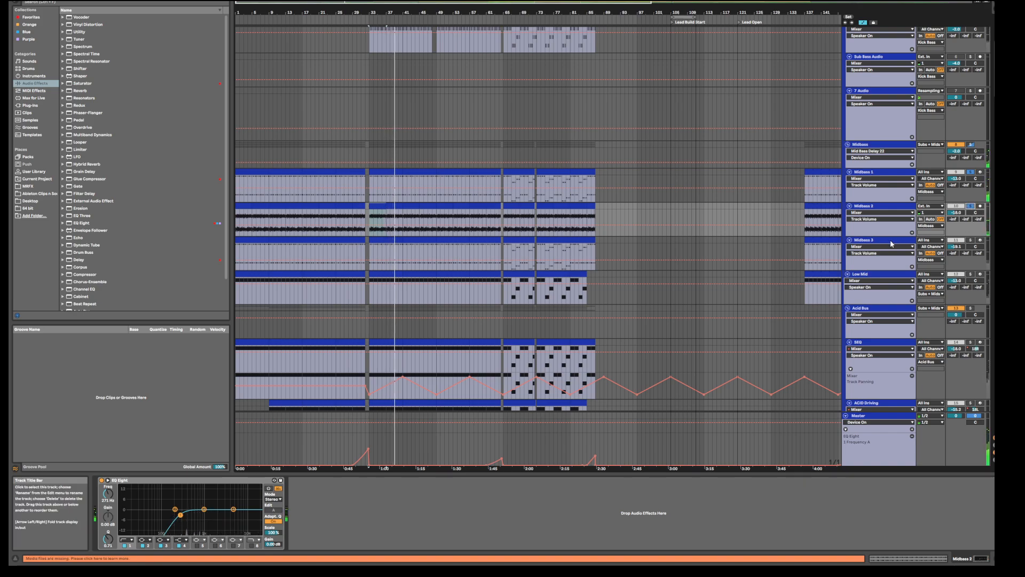
Solo Midbass 3, check its clip's notes and play it with its synth, EQ Eight and Compressor chain shown.
{"action": "left_click", "coordinate": [391, 238]}
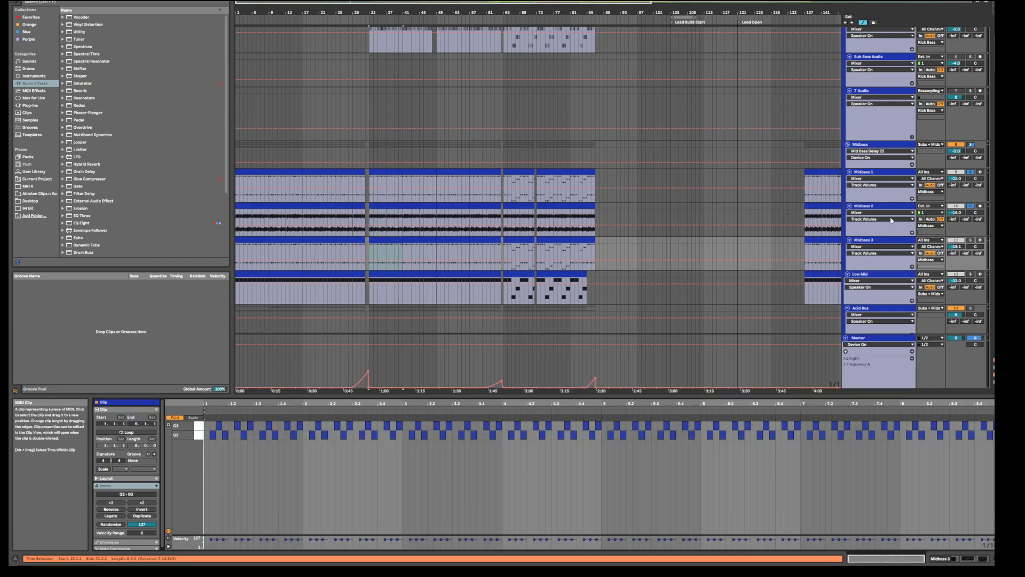
{"action": "left_click", "coordinate": [970, 240]}
{"action": "key", "text": "space"}
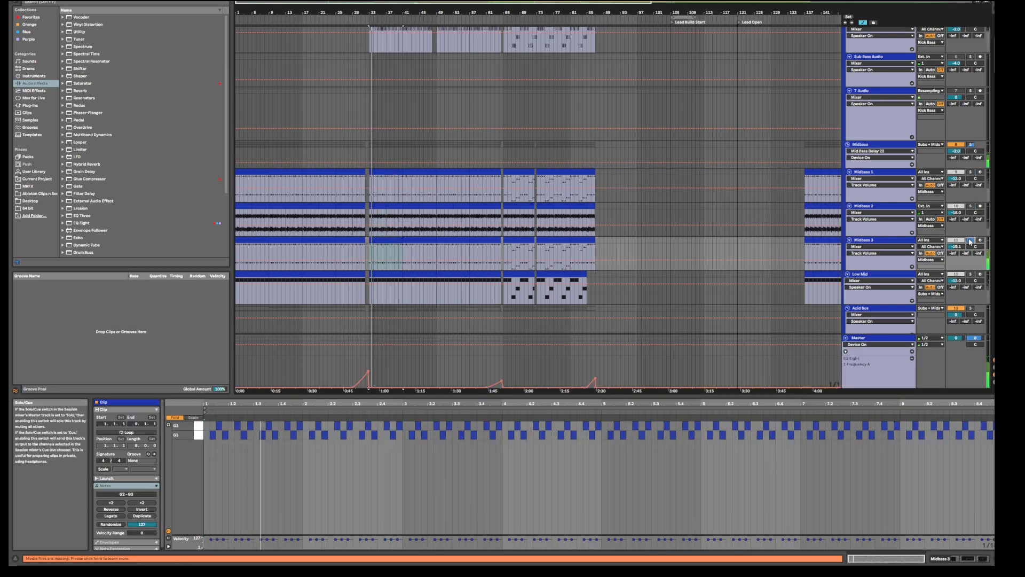
{"action": "left_click", "coordinate": [893, 240]}
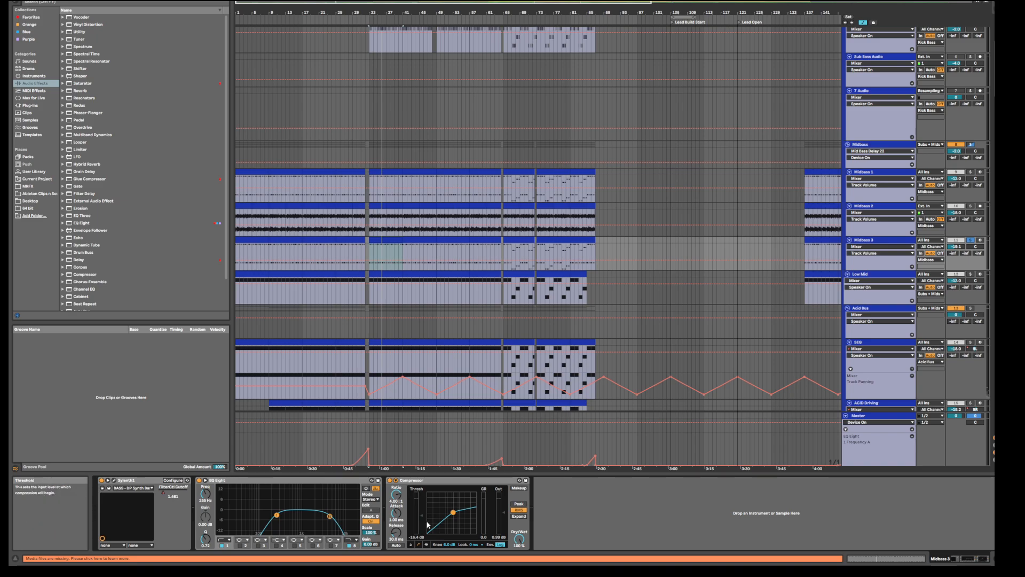
{"action": "key", "text": "space"}
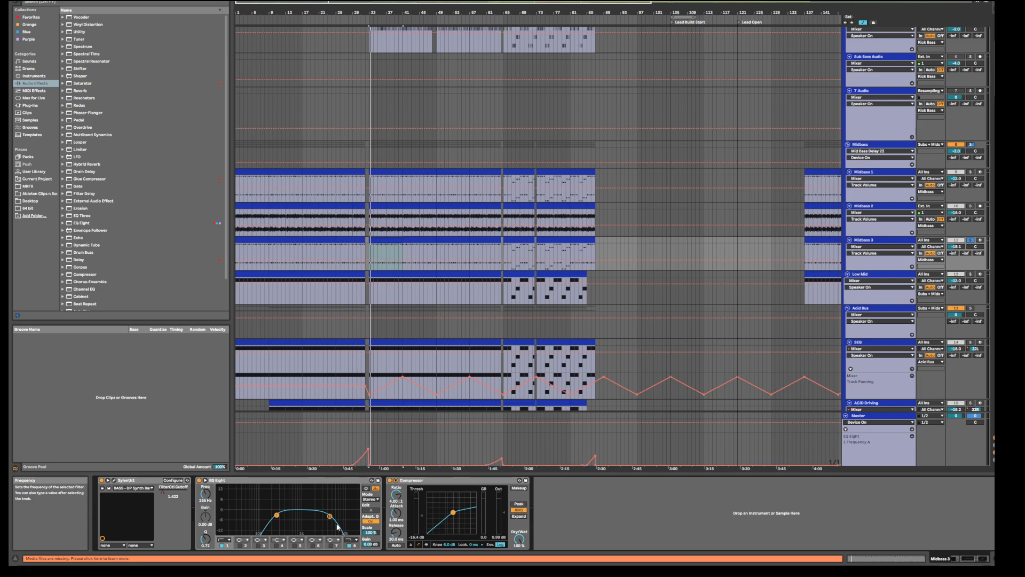
{"action": "key", "text": "space"}
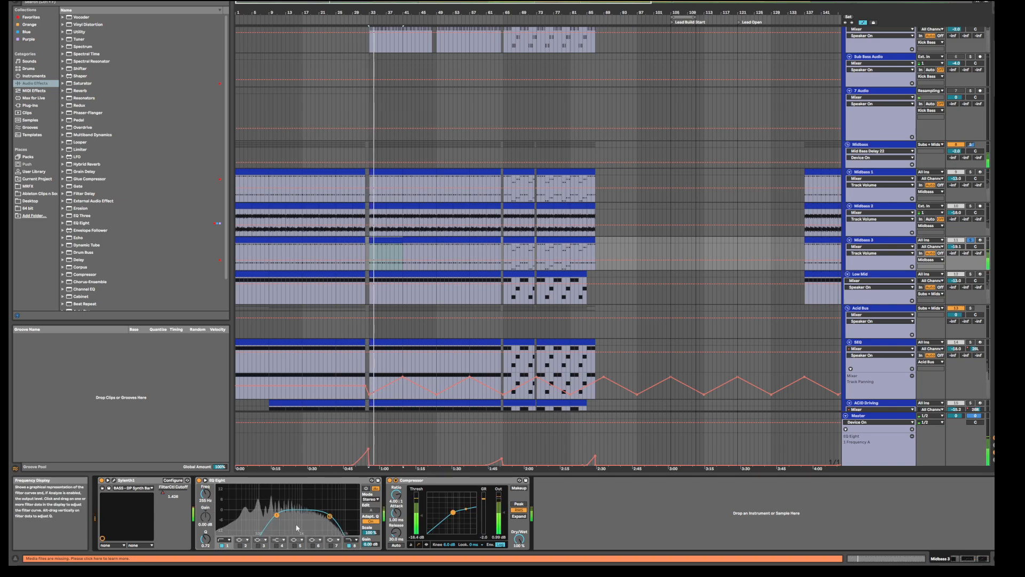
Compare Midbass 3 with its EQ Eight and Compressor bypassed and enabled during playback, leaving both devices on.
{"action": "left_click", "coordinate": [199, 480]}
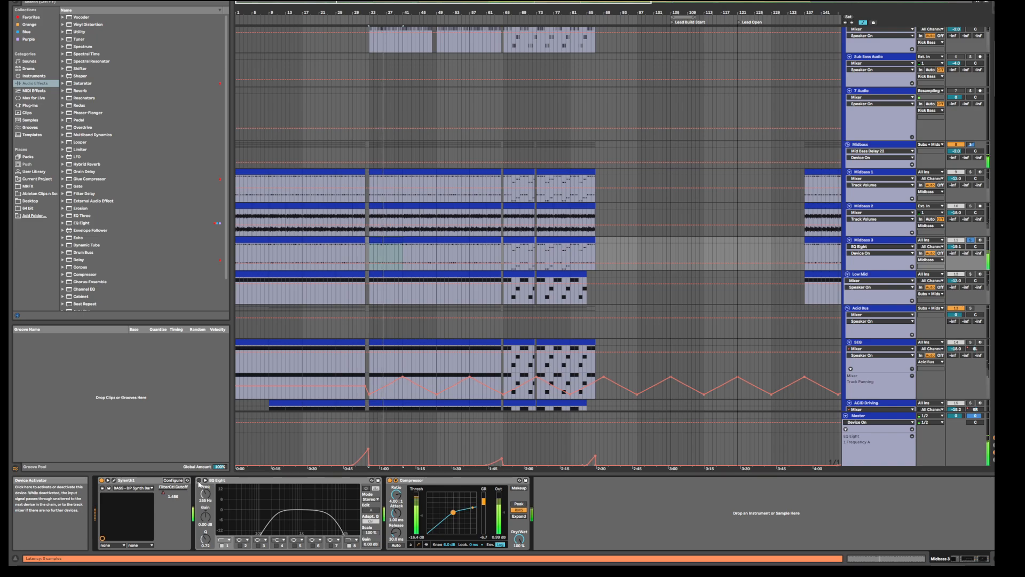
{"action": "left_click", "coordinate": [391, 481]}
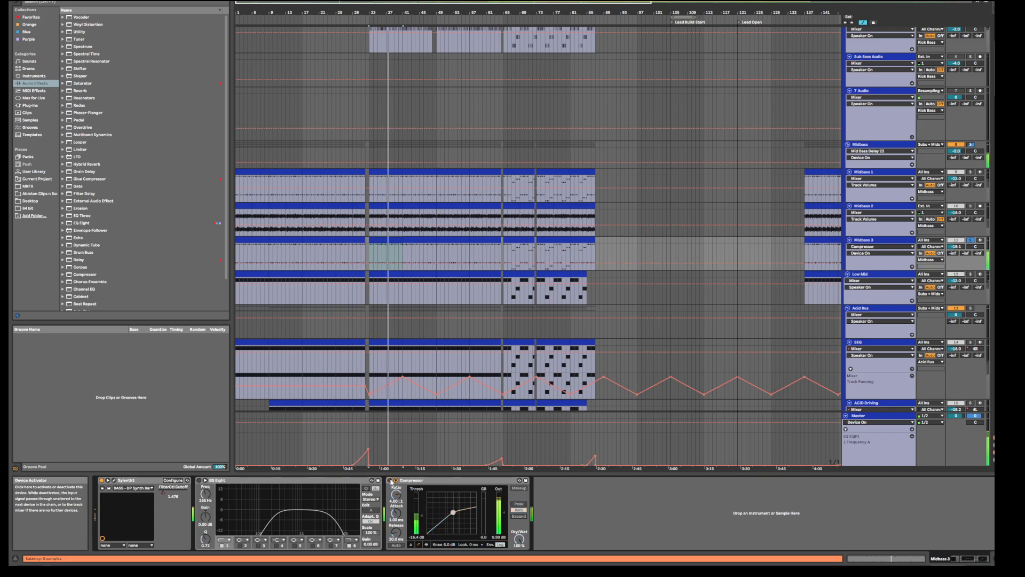
{"action": "left_click", "coordinate": [390, 481]}
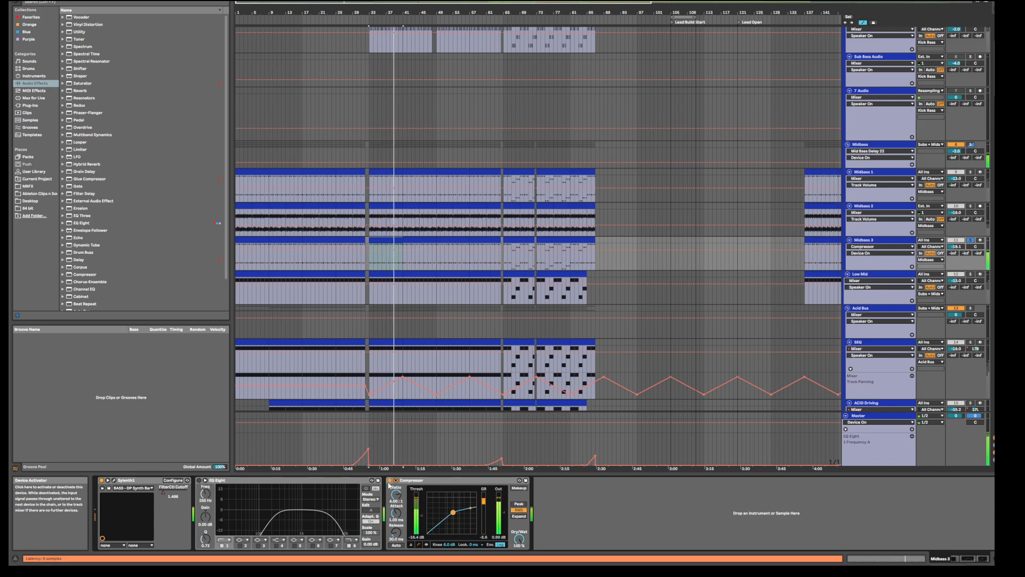
{"action": "left_click", "coordinate": [199, 480]}
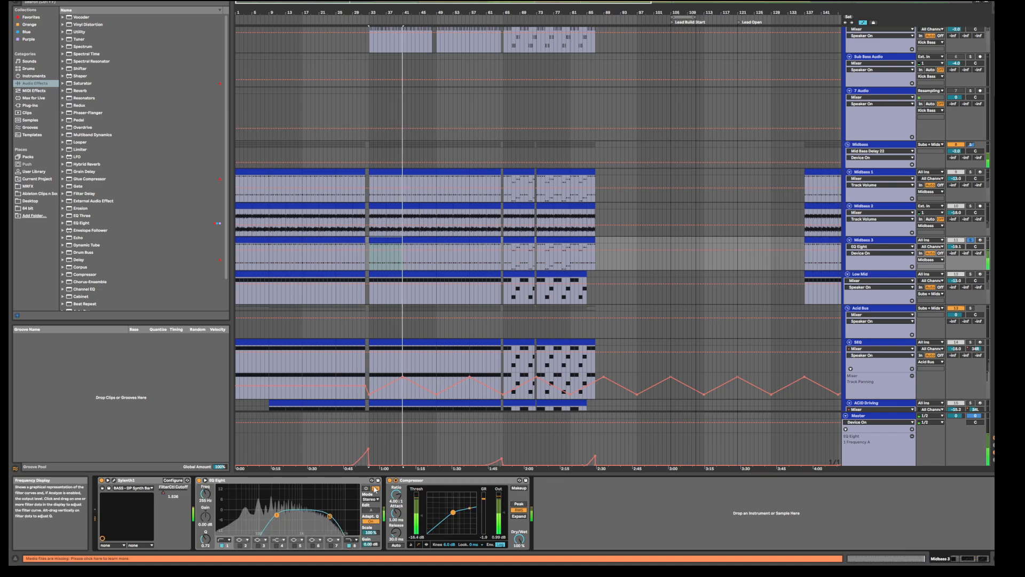
{"action": "left_click", "coordinate": [390, 481]}
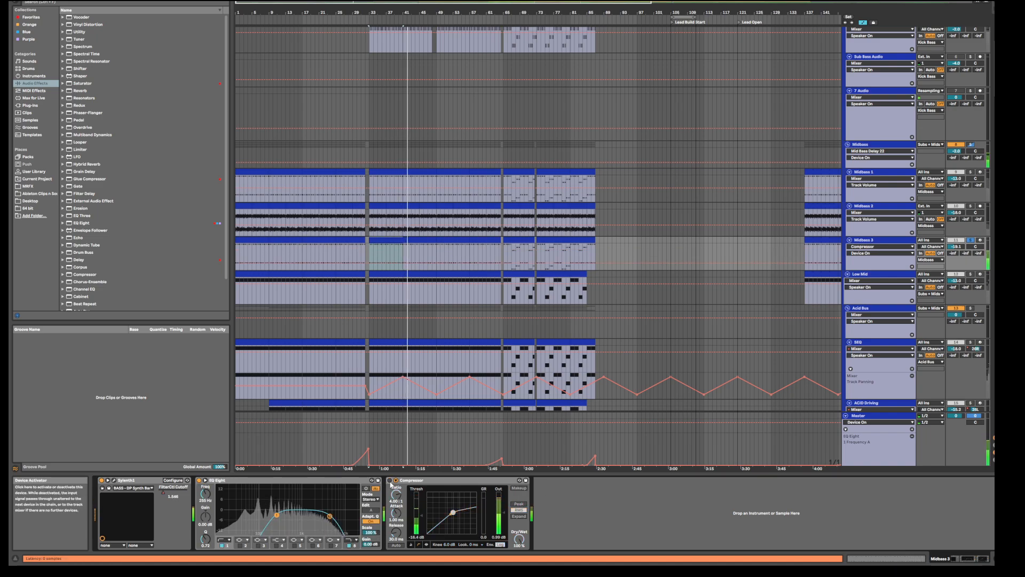
{"action": "left_click", "coordinate": [390, 482]}
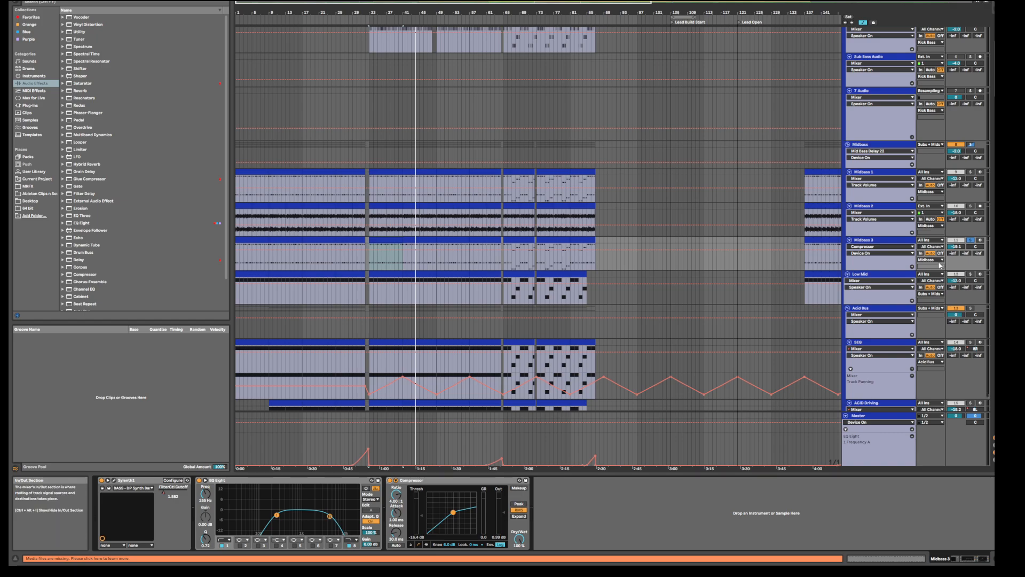
Solo the whole Midbass group with all three layers active and review the device chains of Midbass 1 and Midbass 3.
{"action": "left_click", "coordinate": [875, 242]}
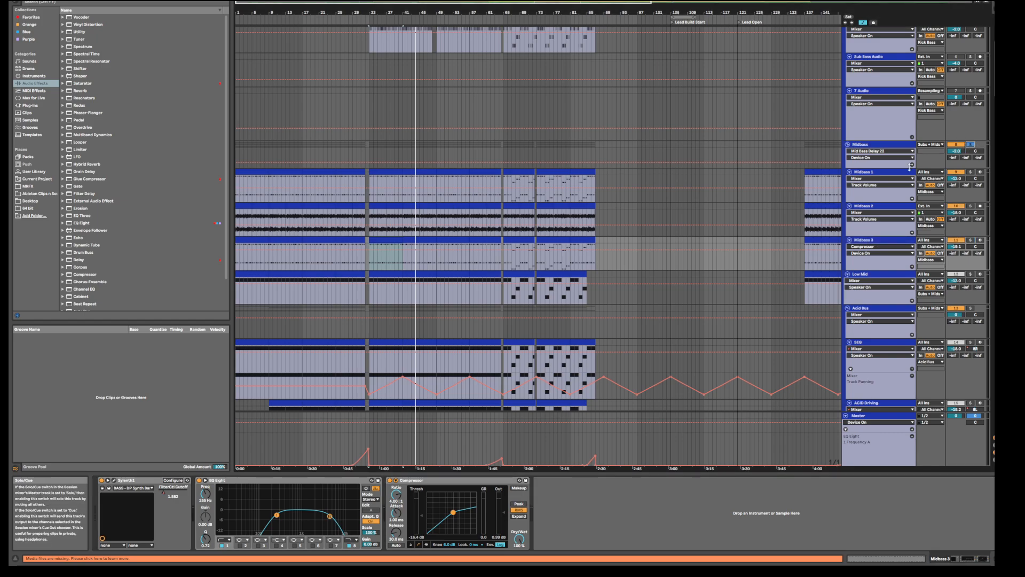
{"action": "left_click", "coordinate": [872, 174]}
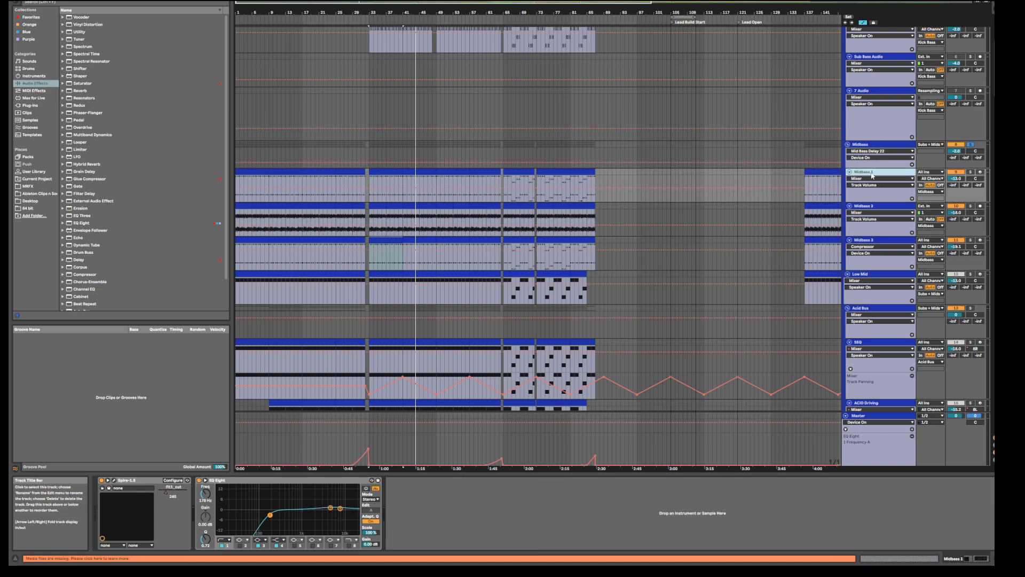
{"action": "left_click", "coordinate": [874, 241]}
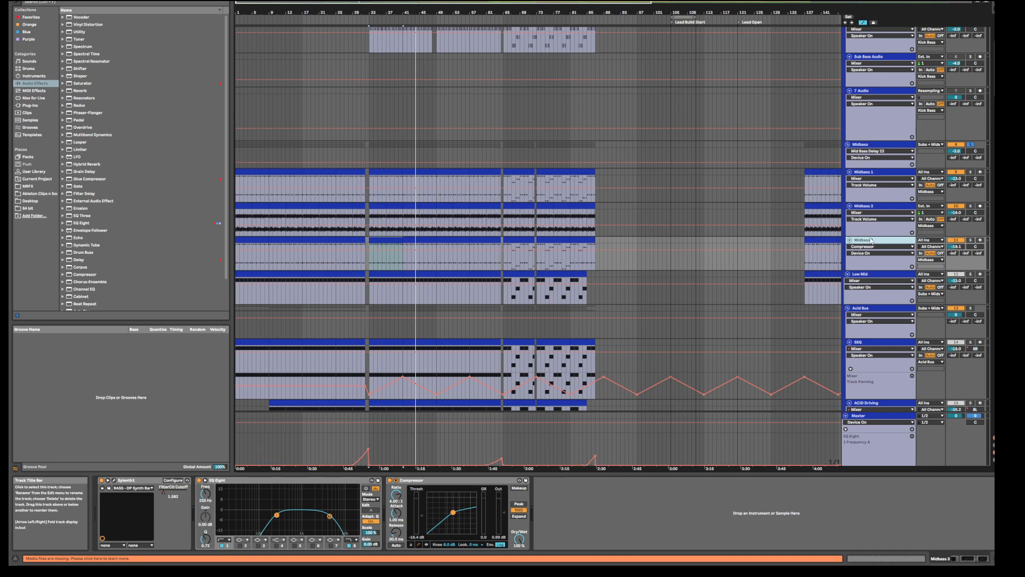
Play the soloed Midbass group while muting Midbass 3 and Midbass 2 in turn to hear what each layer adds.
{"action": "key", "text": "space"}
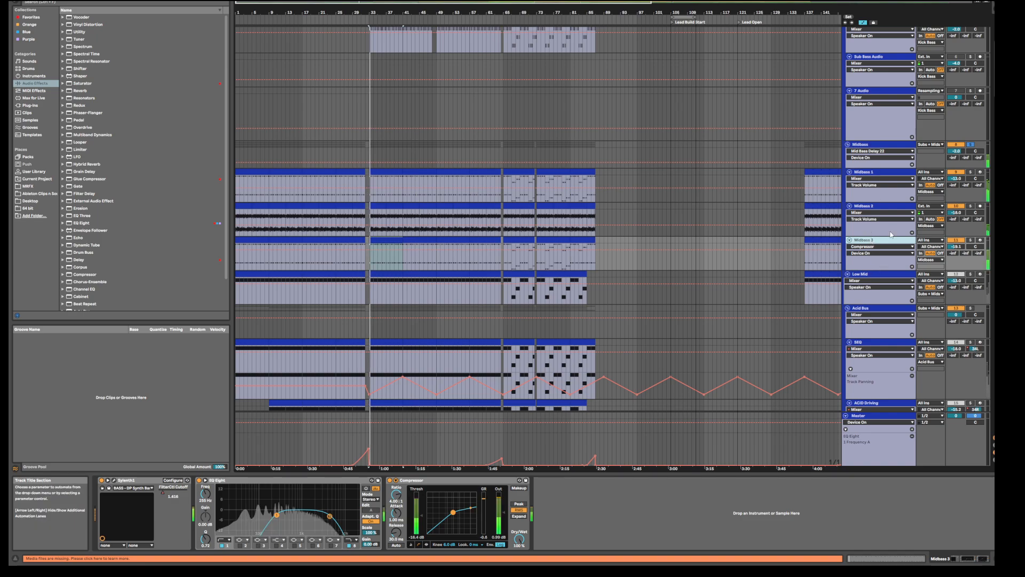
{"action": "left_click", "coordinate": [956, 241]}
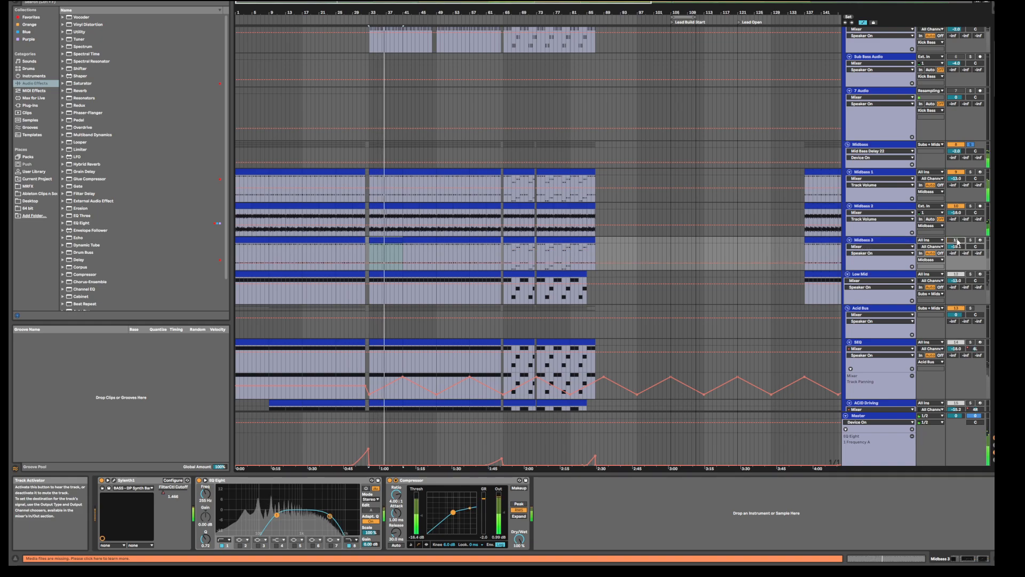
{"action": "left_click", "coordinate": [958, 207]}
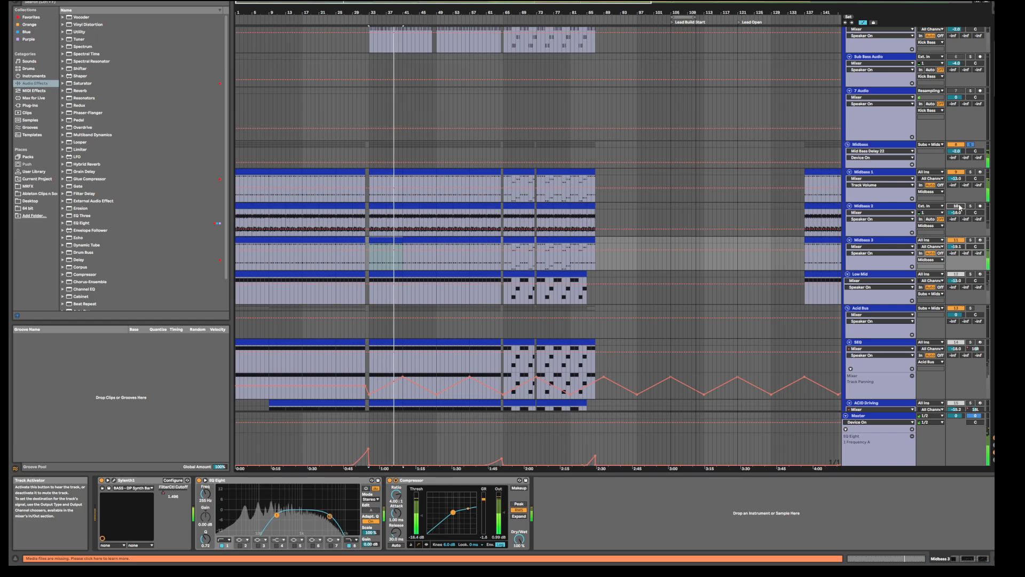
{"action": "left_click", "coordinate": [958, 207]}
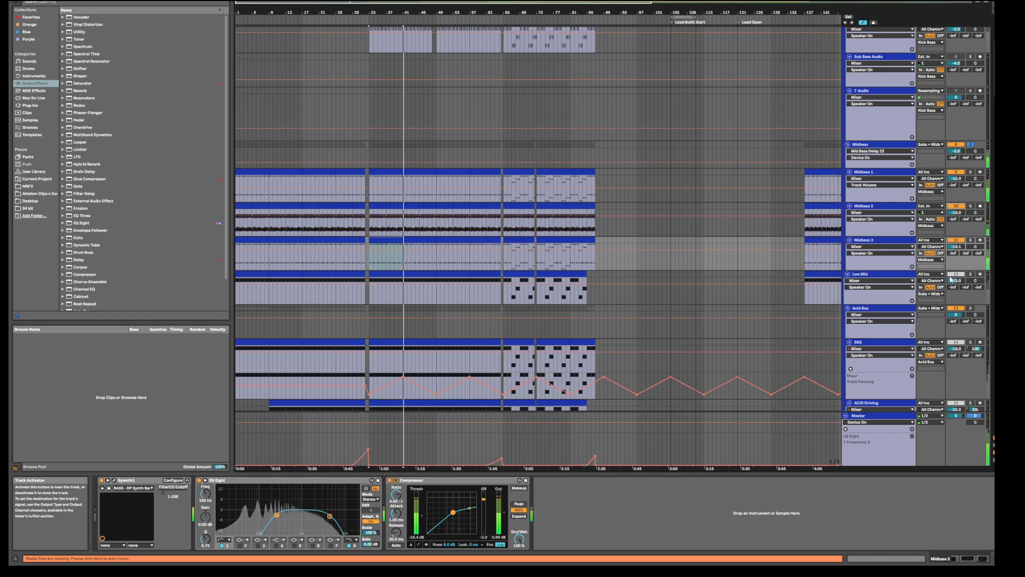
{"action": "left_click", "coordinate": [956, 241]}
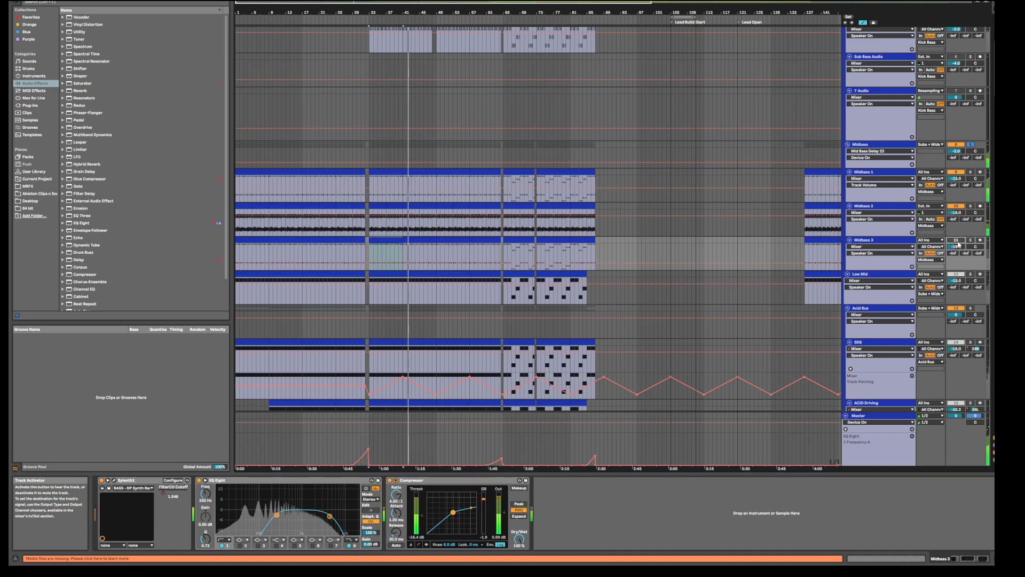
Unmute Midbass 3 and bypass both EQ Eight devices on the Low Mid track.
{"action": "left_click", "coordinate": [957, 241]}
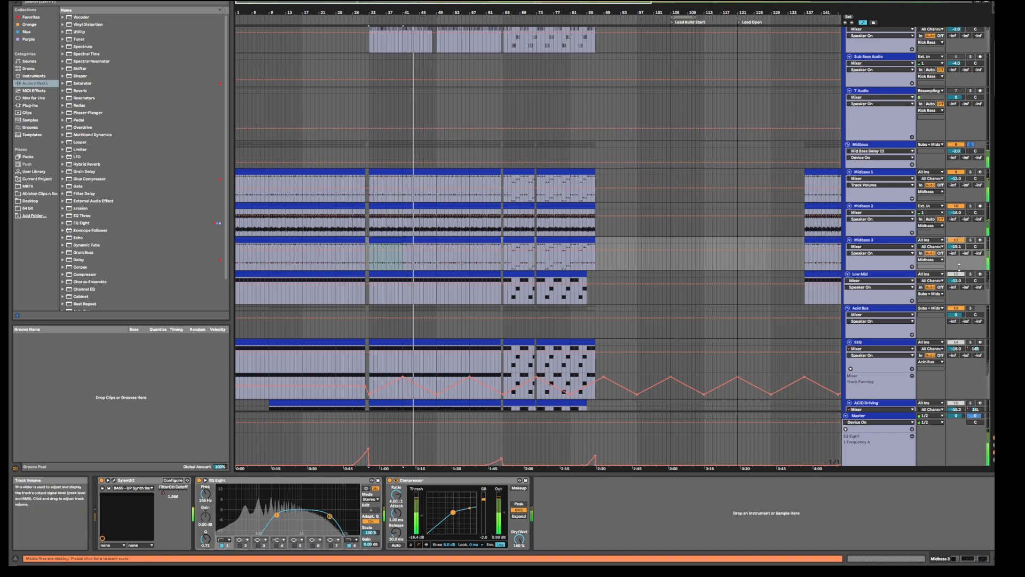
{"action": "left_click", "coordinate": [892, 276]}
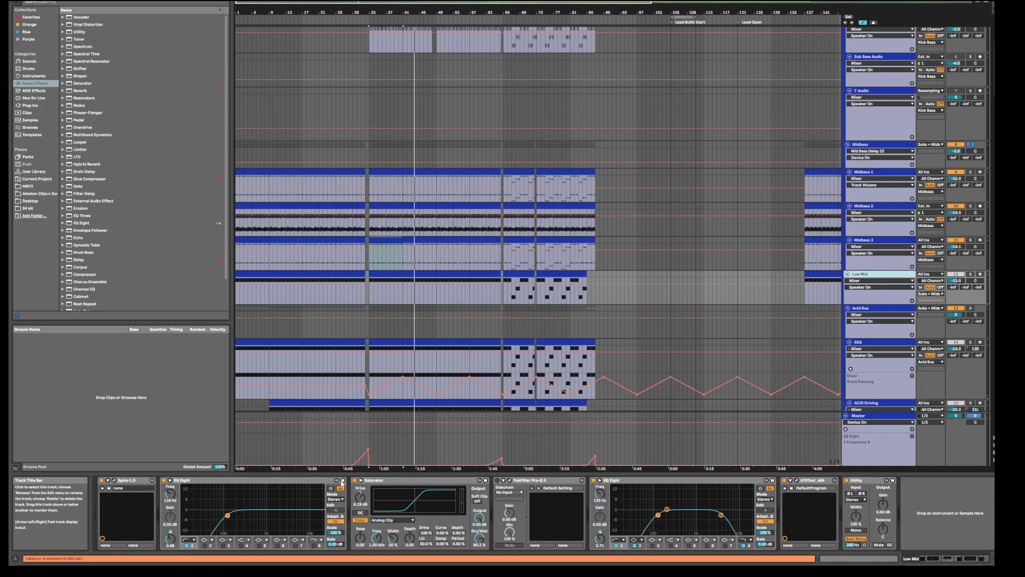
{"action": "left_click", "coordinate": [593, 481]}
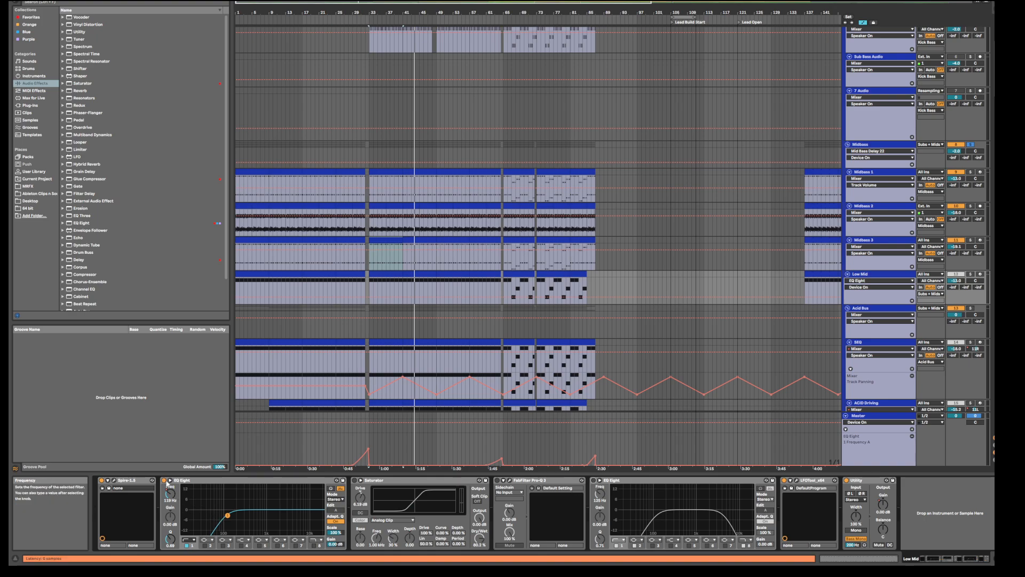
{"action": "left_click", "coordinate": [164, 481]}
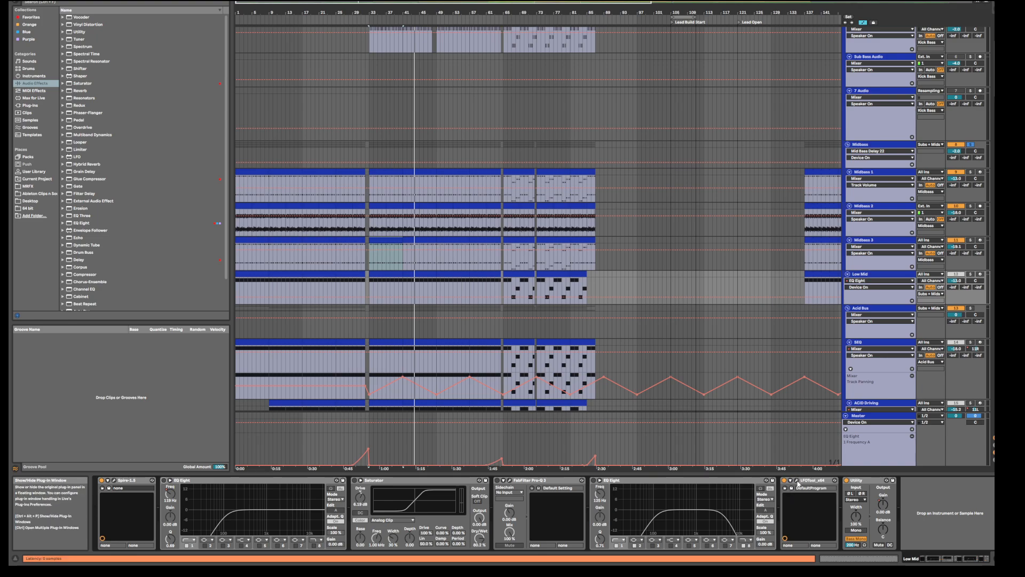
Solo the Low Mid track and play it alone with its EQ Eights bypassed and its device chain shown.
{"action": "left_click", "coordinate": [886, 276]}
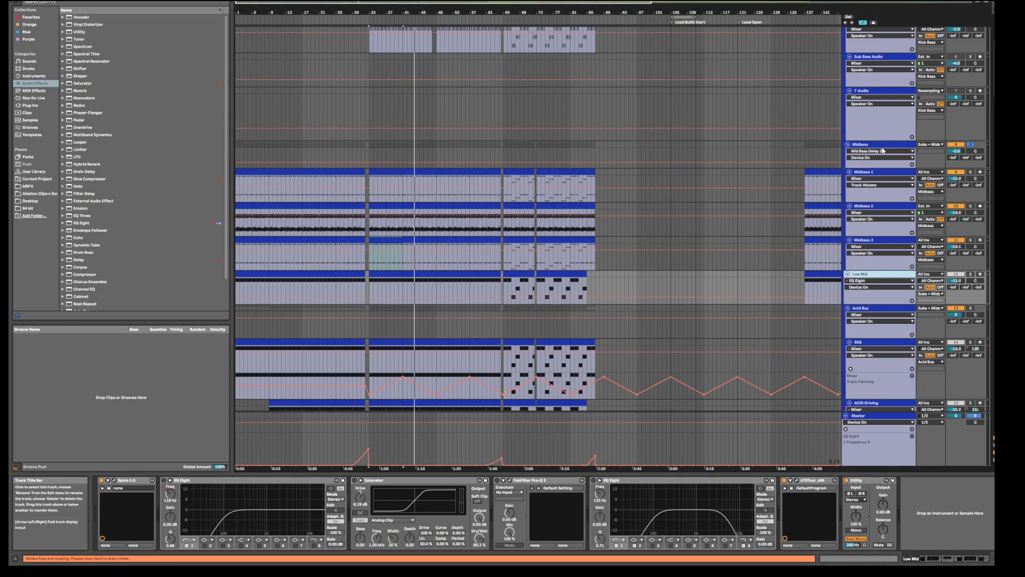
{"action": "left_click", "coordinate": [970, 274]}
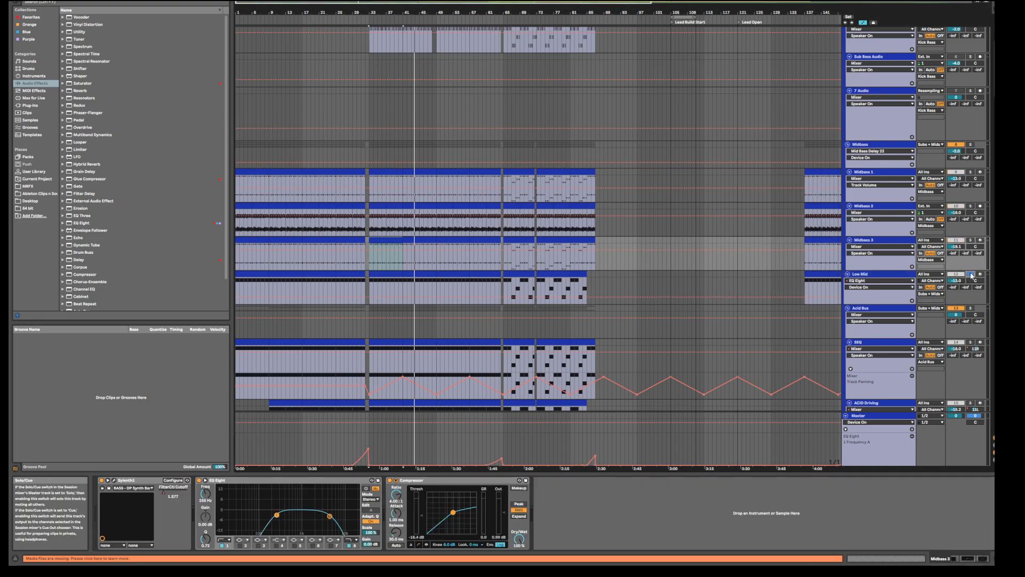
{"action": "key", "text": "space"}
{"action": "left_click", "coordinate": [891, 276]}
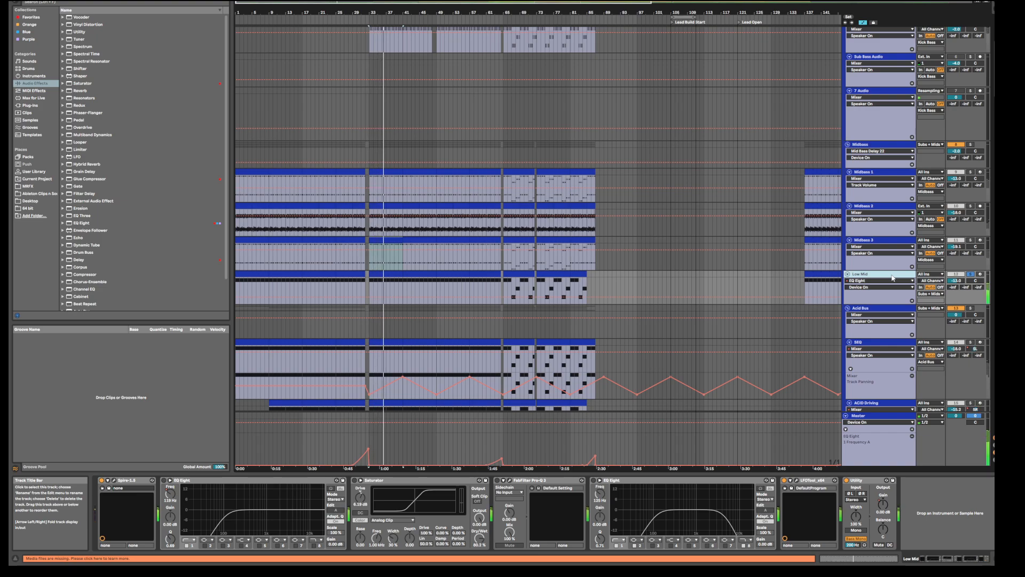
Add Sub Bass and the Midbass group to the solo and compare playback with and without Low Mid.
{"action": "scroll", "coordinate": [877, 257], "scroll_direction": "up", "scroll_amount": 5}
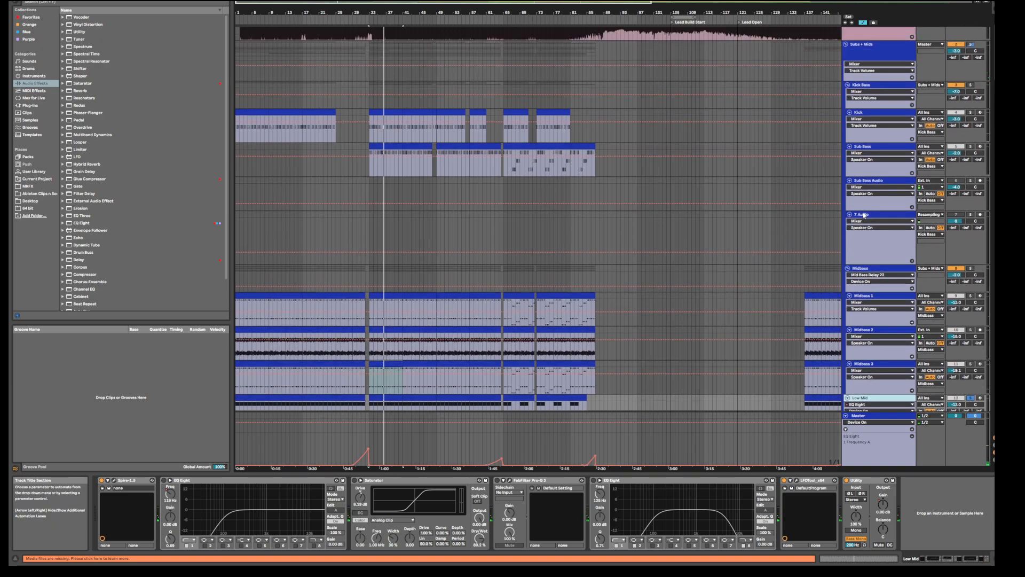
{"action": "left_click", "coordinate": [970, 147]}
{"action": "key", "text": "space"}
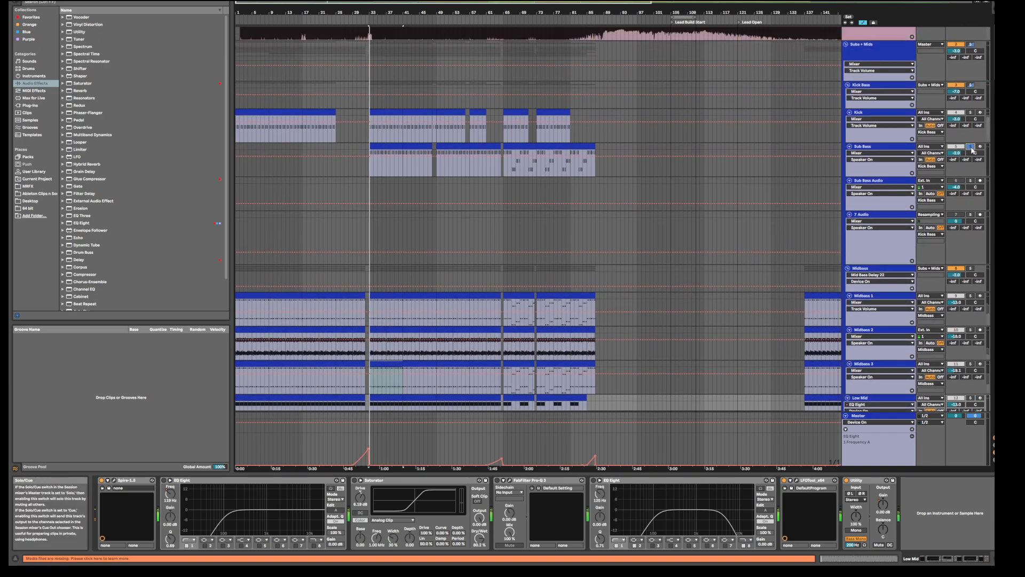
{"action": "scroll", "coordinate": [926, 256], "scroll_direction": "down", "scroll_amount": 3}
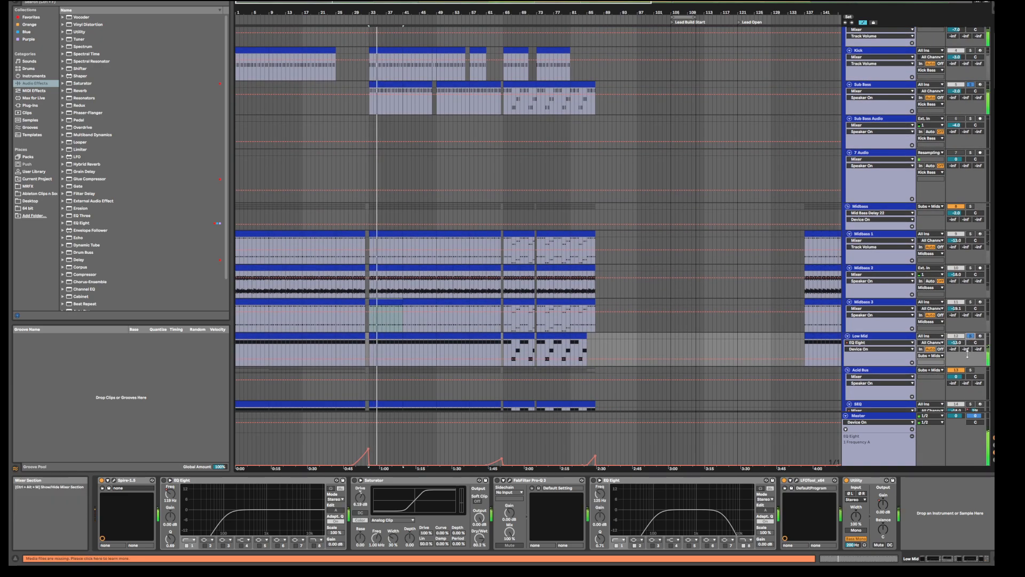
{"action": "left_click", "coordinate": [970, 206]}
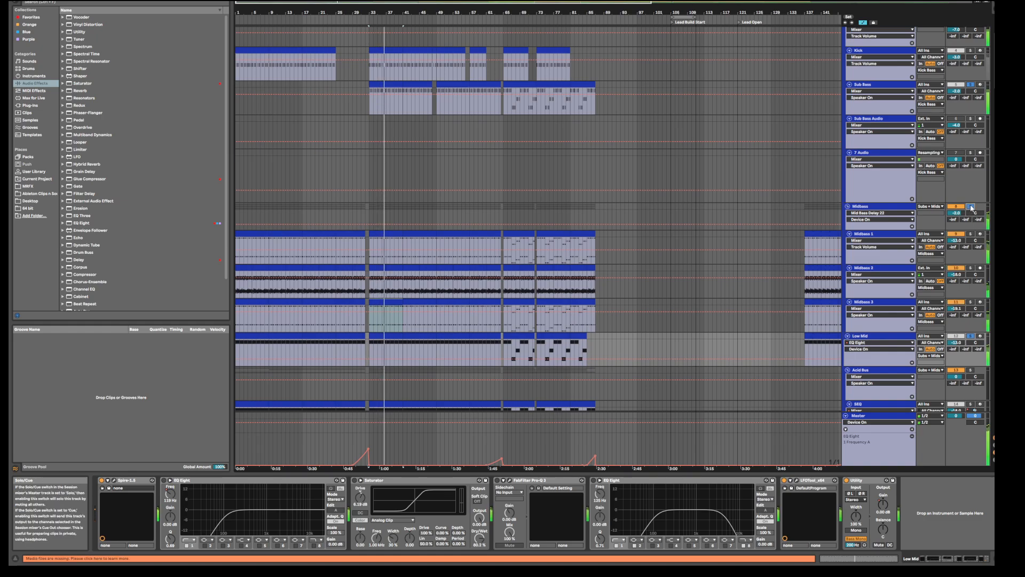
{"action": "left_click", "coordinate": [971, 336]}
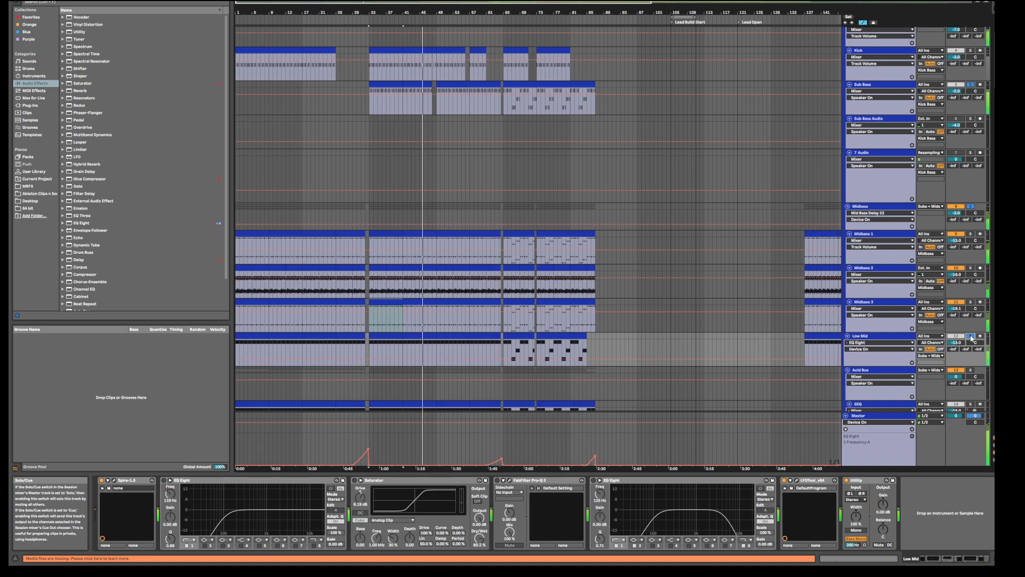
Turn Low Mid's first EQ Eight back on and play the soloed layers while checking its low-cut filter against the spectrum.
{"action": "left_click", "coordinate": [875, 337]}
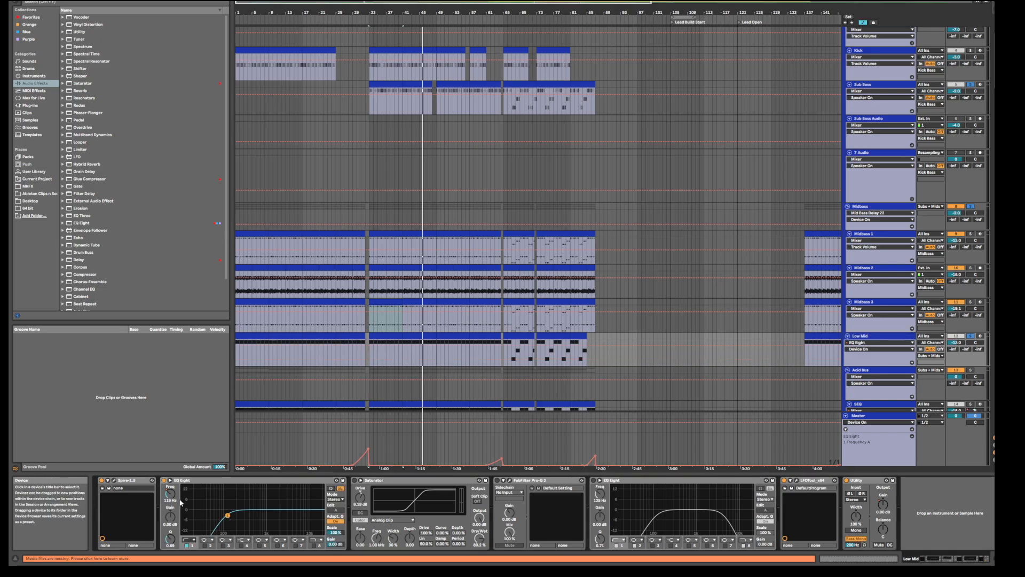
{"action": "key", "text": "space"}
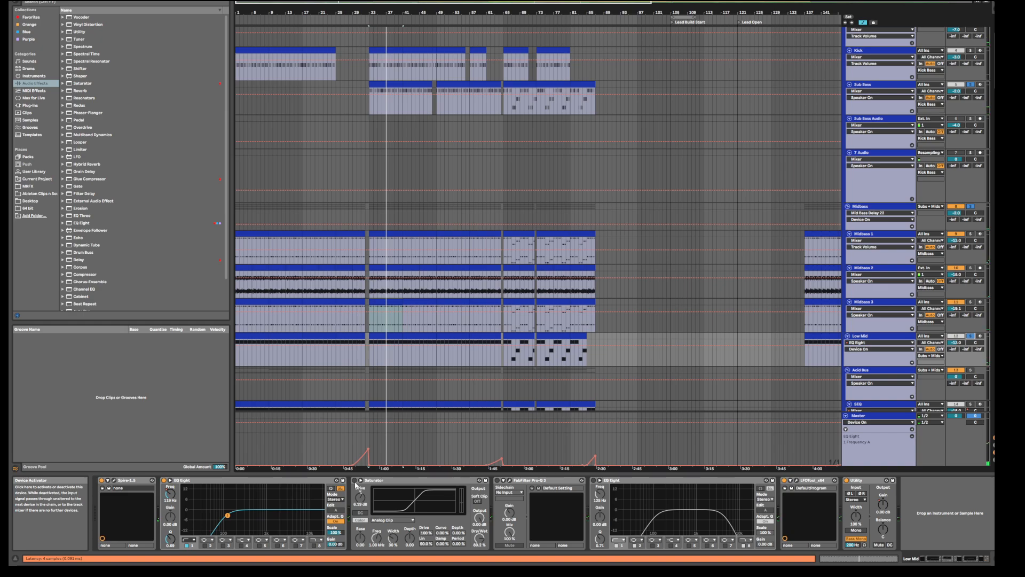
{"action": "left_click", "coordinate": [404, 482]}
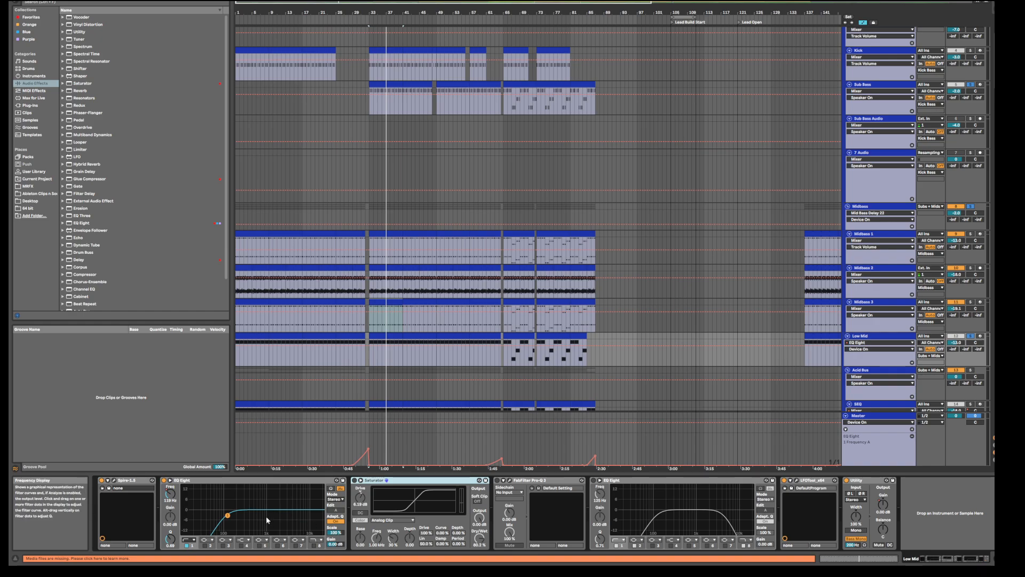
{"action": "key", "text": "space"}
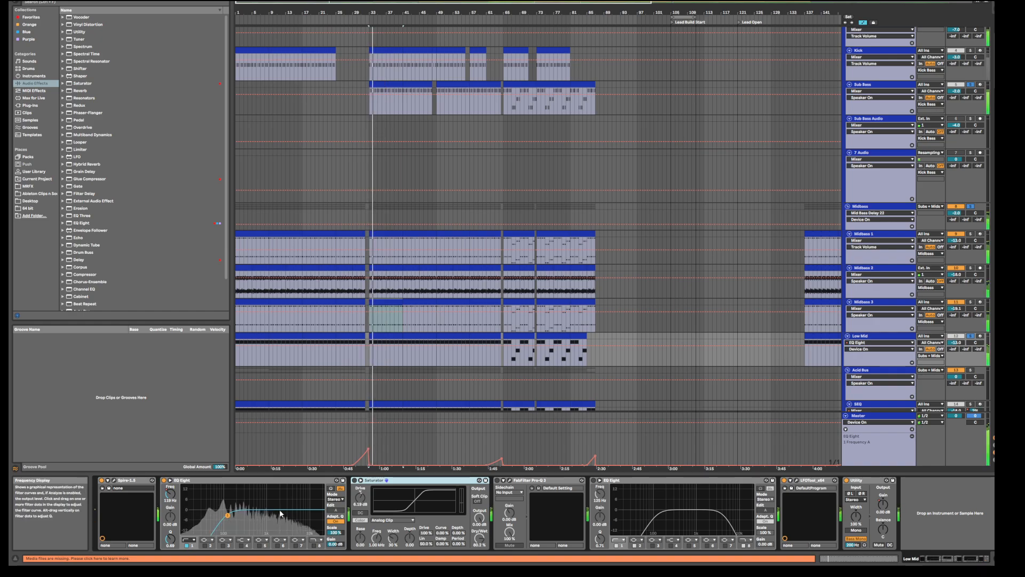
{"action": "left_click", "coordinate": [264, 545]}
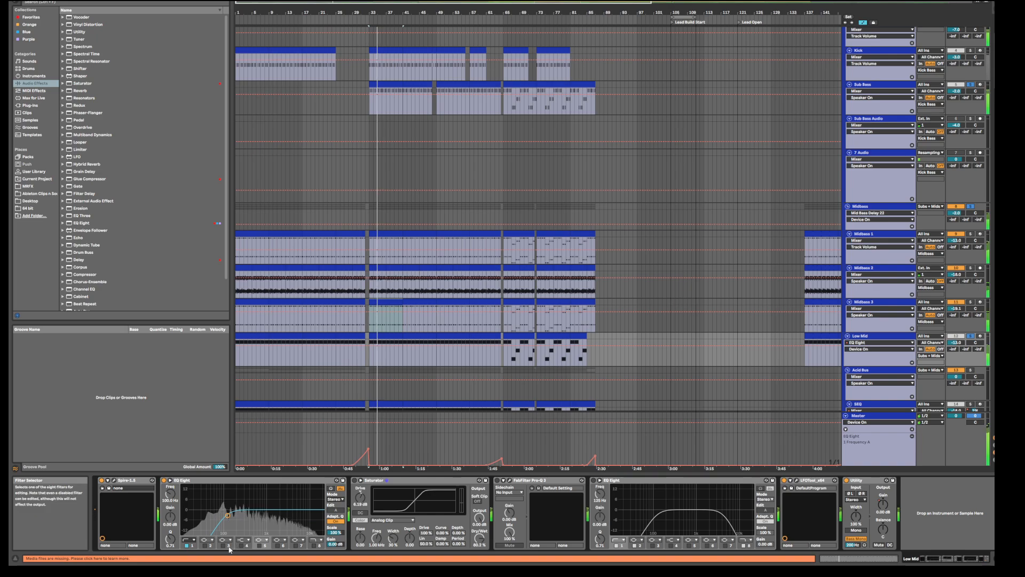
Try shifting a low filter point of the Midbass group's EQ Eight to a higher frequency, and undo the move.
{"action": "left_click", "coordinate": [886, 206]}
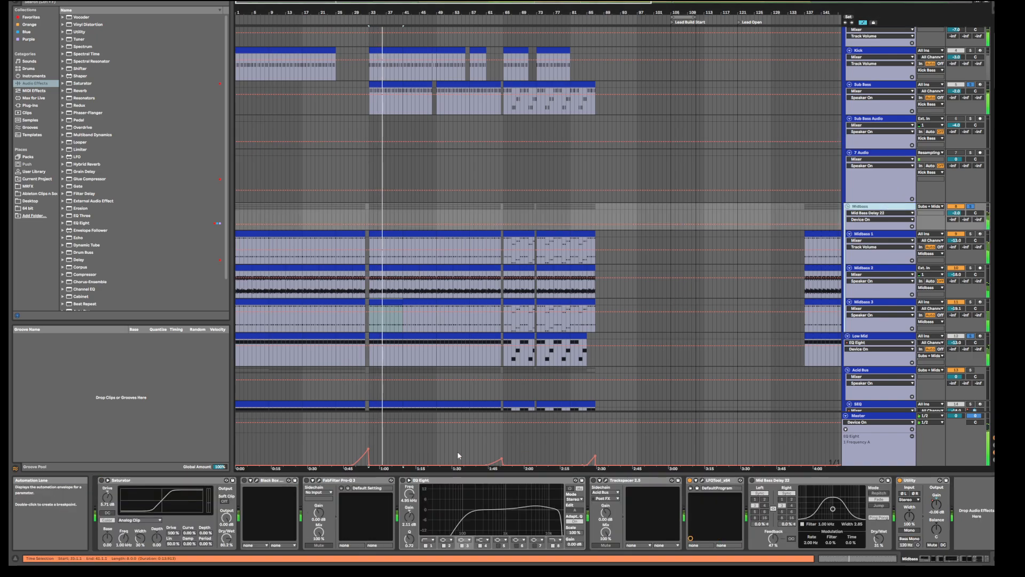
{"action": "left_click", "coordinate": [495, 521]}
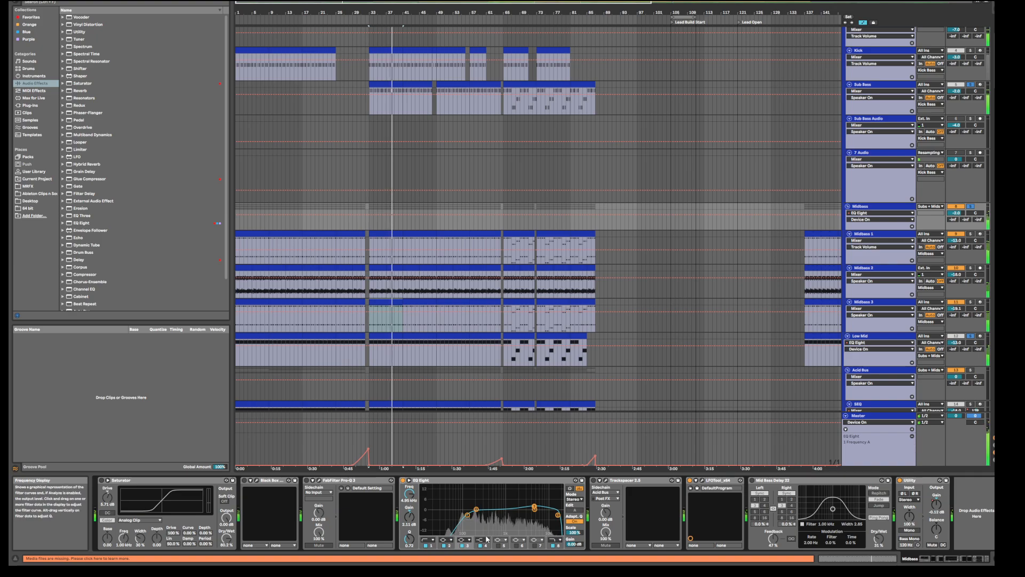
{"action": "left_click_drag", "start_coordinate": [476, 511], "coordinate": [525, 511]}
{"action": "key", "text": "ctrl+z"}
{"action": "key", "text": "space"}
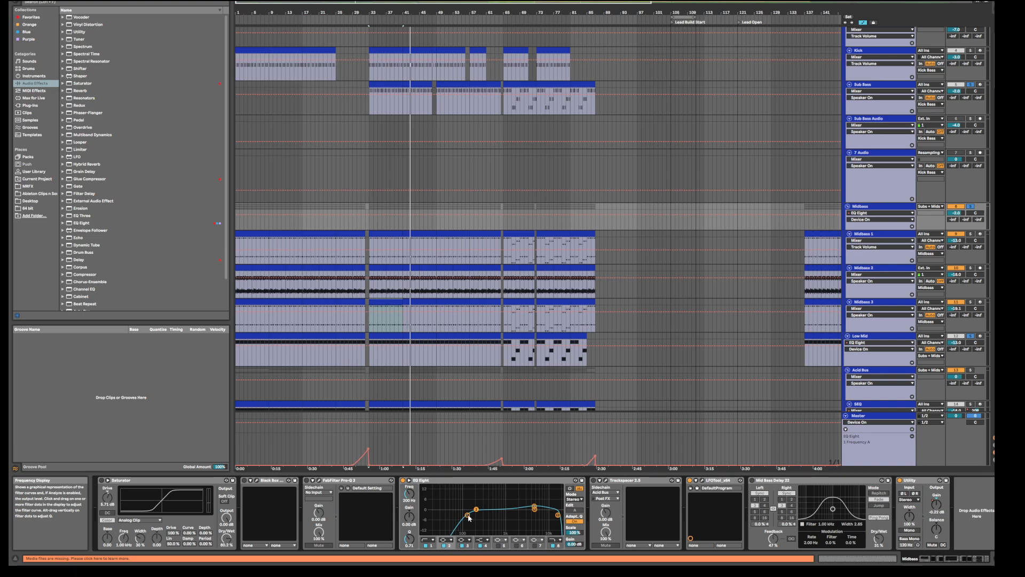
Replay the soloed Sub Bass and Midbass layers, taking Low Mid out of the solo and bringing it back in.
{"action": "key", "text": "space"}
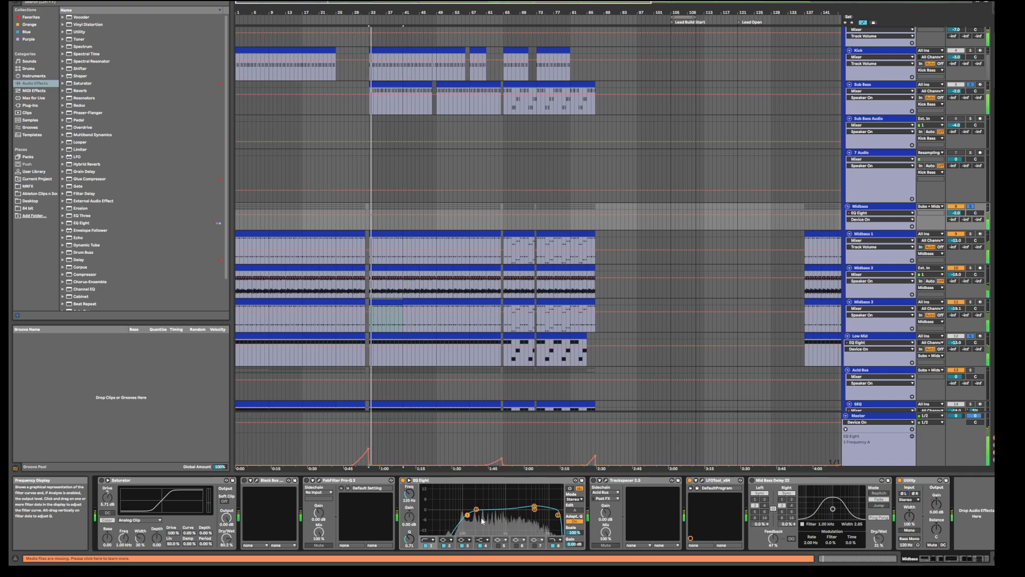
{"action": "key", "text": "space"}
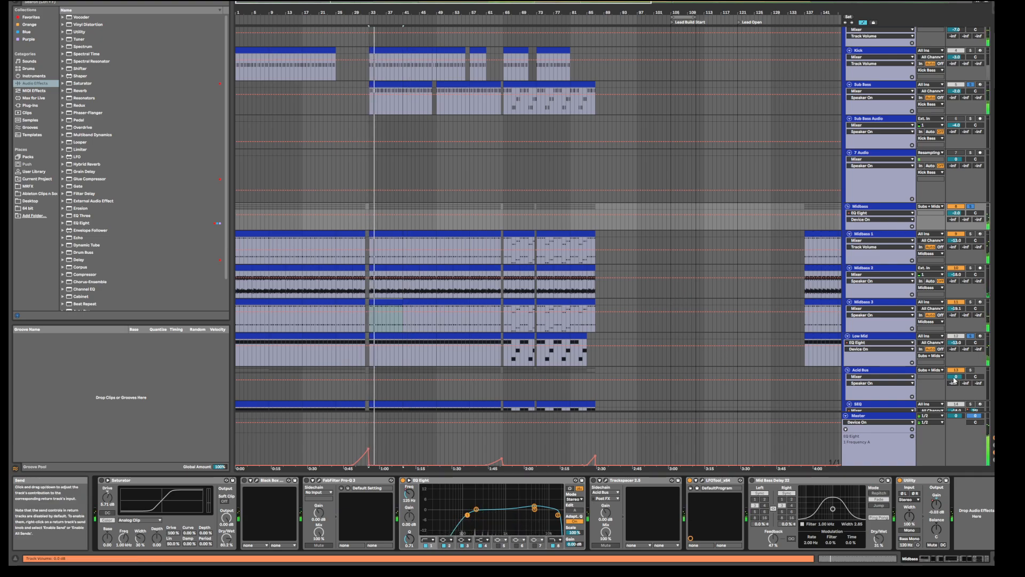
{"action": "key", "text": "space"}
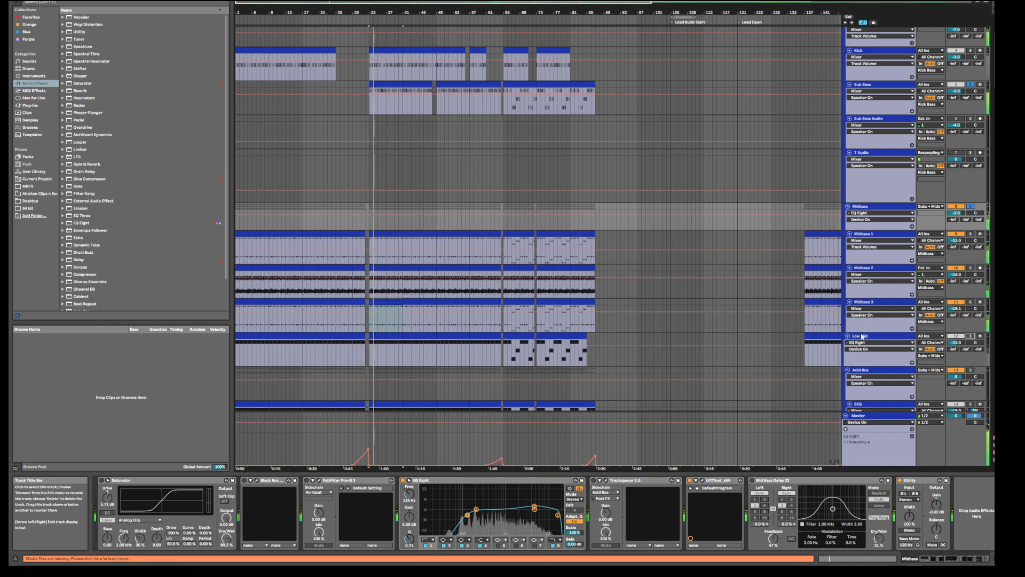
{"action": "left_click", "coordinate": [971, 336]}
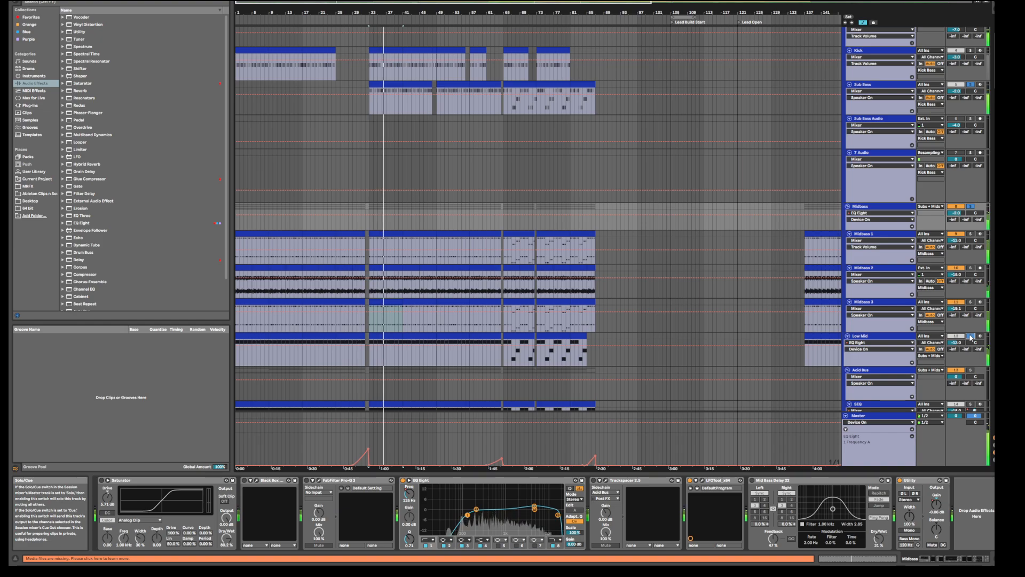
Turn on the Saturator on Low Mid and compare it bypassed and enabled during playback, leaving it on.
{"action": "left_click", "coordinate": [889, 336]}
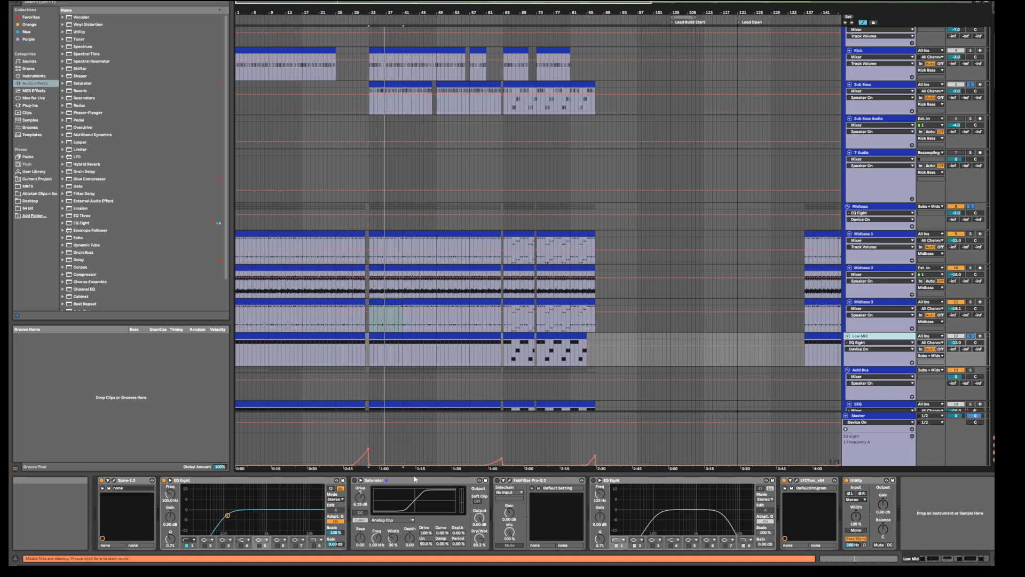
{"action": "left_click", "coordinate": [357, 483]}
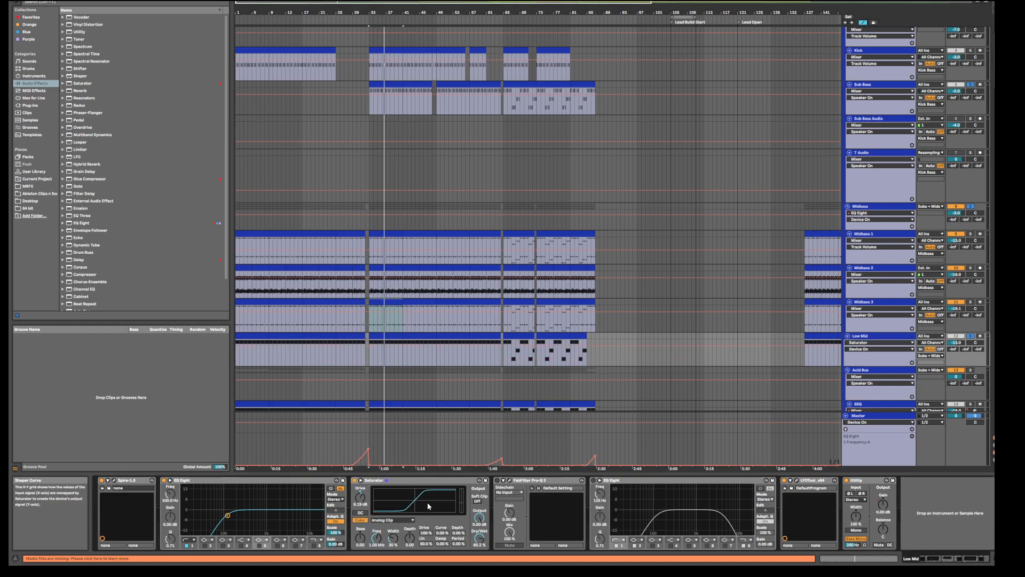
{"action": "key", "text": "space"}
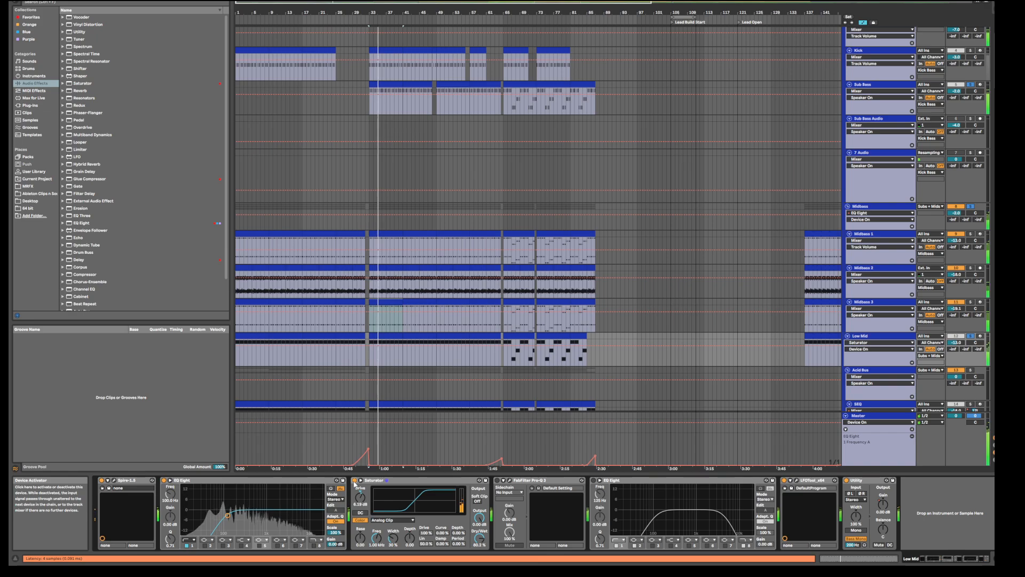
{"action": "left_click", "coordinate": [355, 481]}
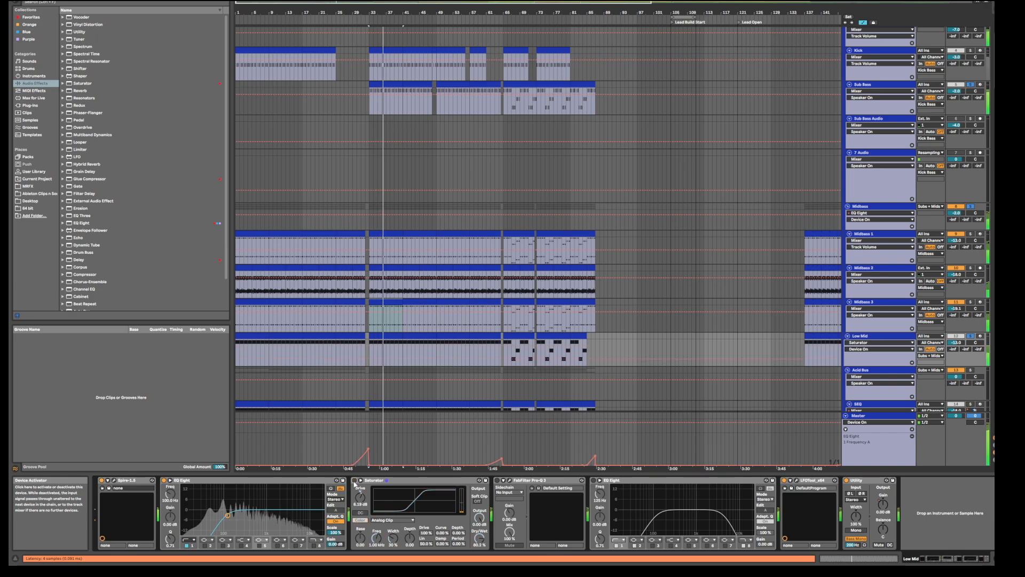
{"action": "left_click", "coordinate": [355, 481]}
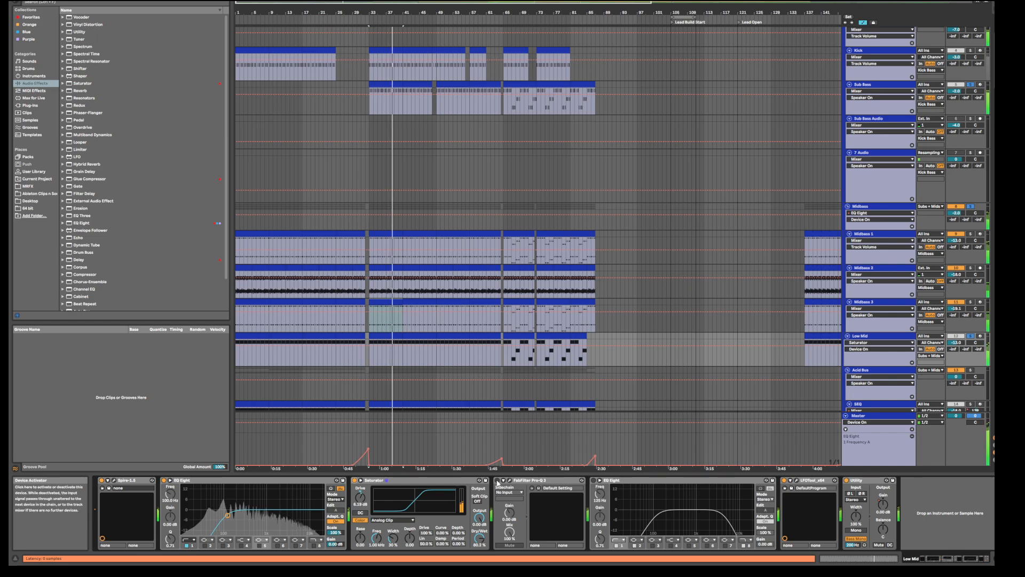
Turn Low Mid's second EQ Eight back on and check the track's FabFilter Pro-Q 3 window and clip.
{"action": "left_click", "coordinate": [593, 480]}
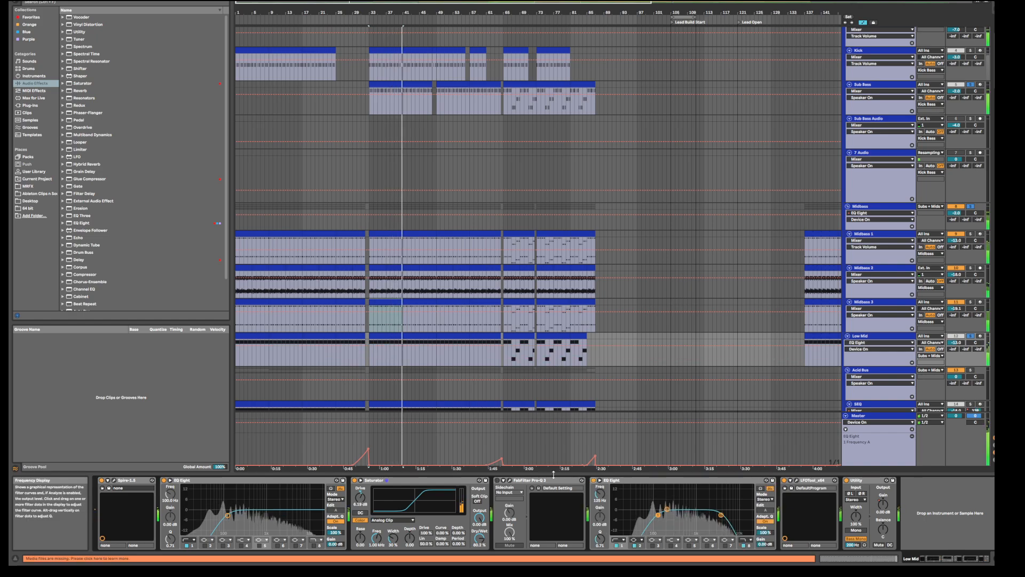
{"action": "left_click", "coordinate": [509, 480]}
{"action": "left_click", "coordinate": [303, 150]}
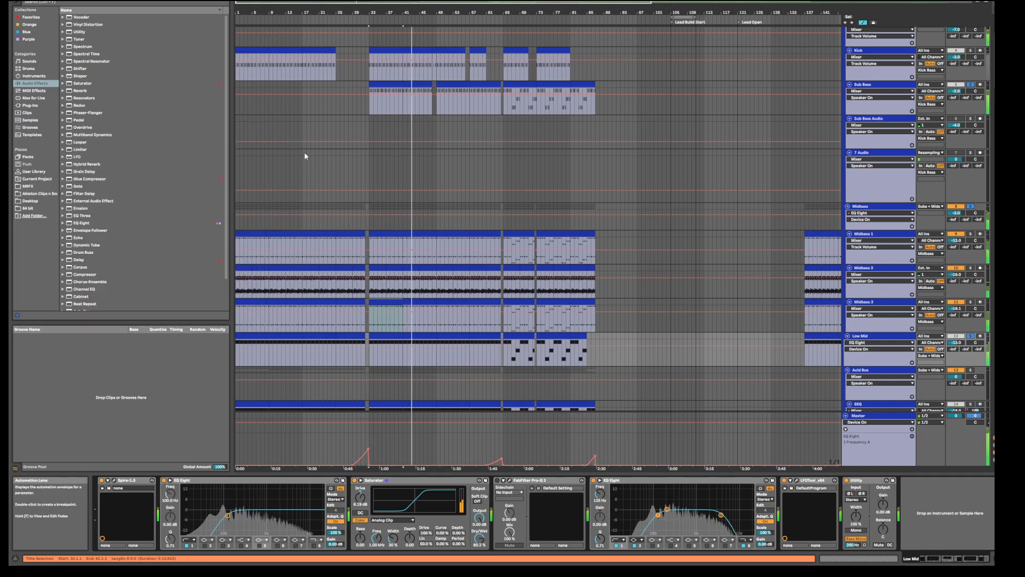
{"action": "left_click", "coordinate": [827, 334]}
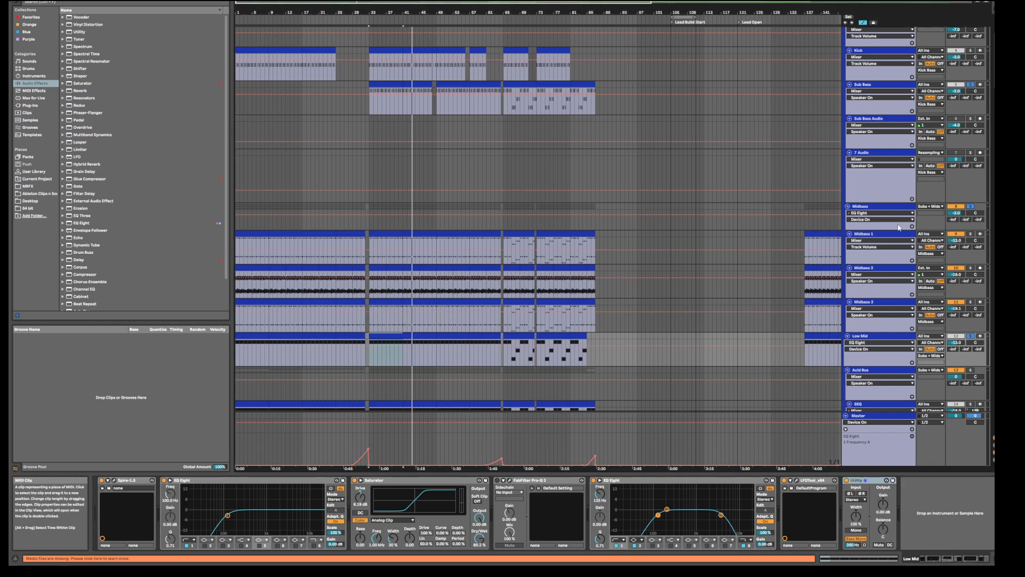
Solo only the Midbass group and play it with the group's EQ Eight shown.
{"action": "left_click", "coordinate": [848, 202]}
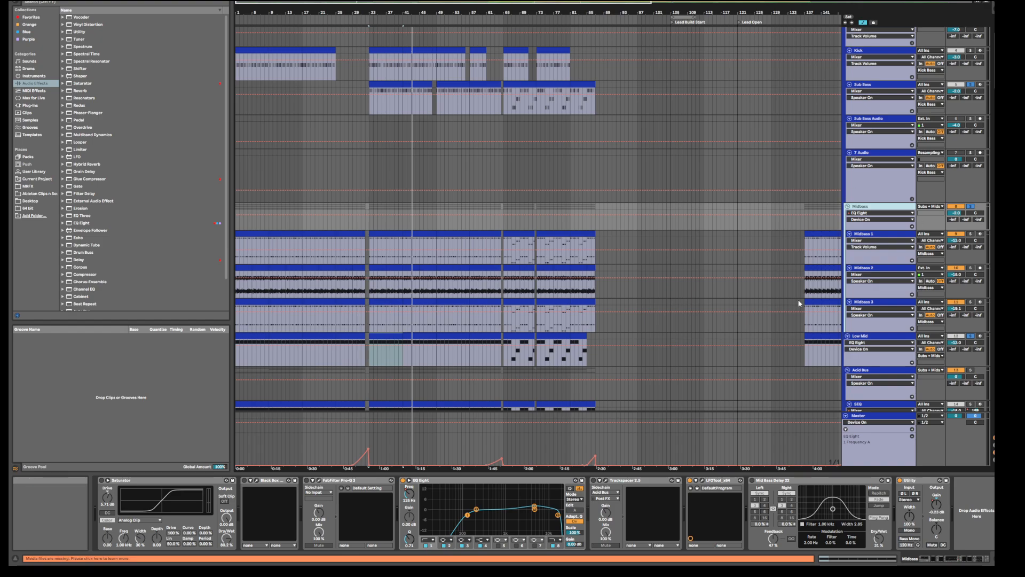
{"action": "left_click", "coordinate": [971, 207]}
{"action": "left_click", "coordinate": [972, 207]}
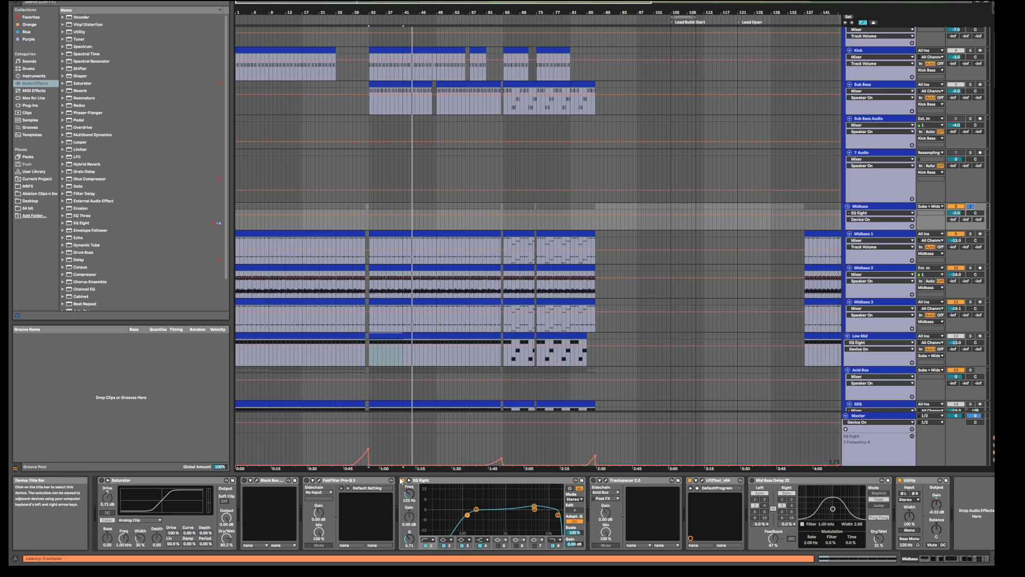
{"action": "key", "text": "space"}
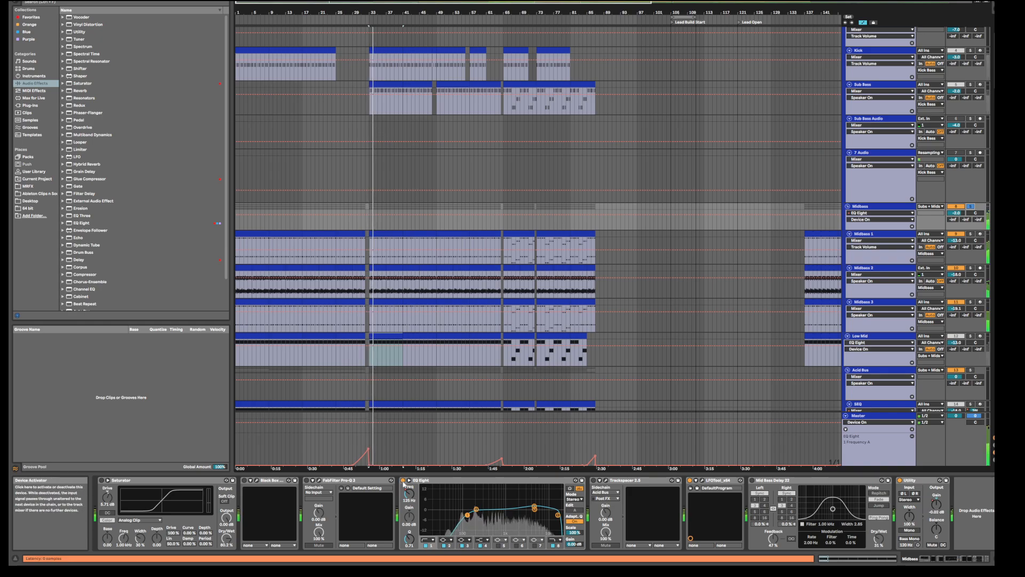
Compare the soloed Midbass group with its EQ Eight bypassed and enabled during playback, leaving the EQ on.
{"action": "left_click", "coordinate": [403, 482]}
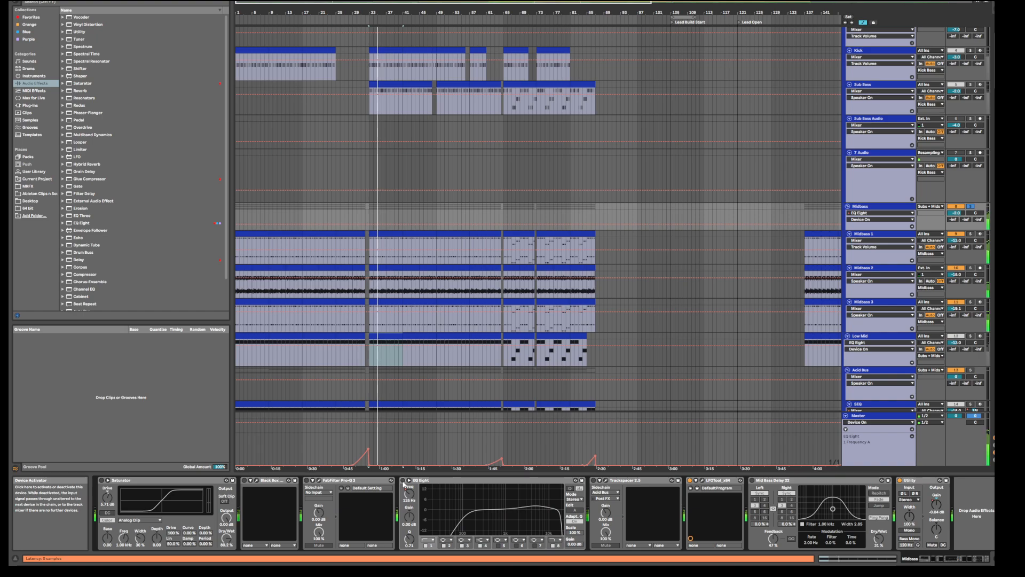
{"action": "left_click", "coordinate": [403, 481]}
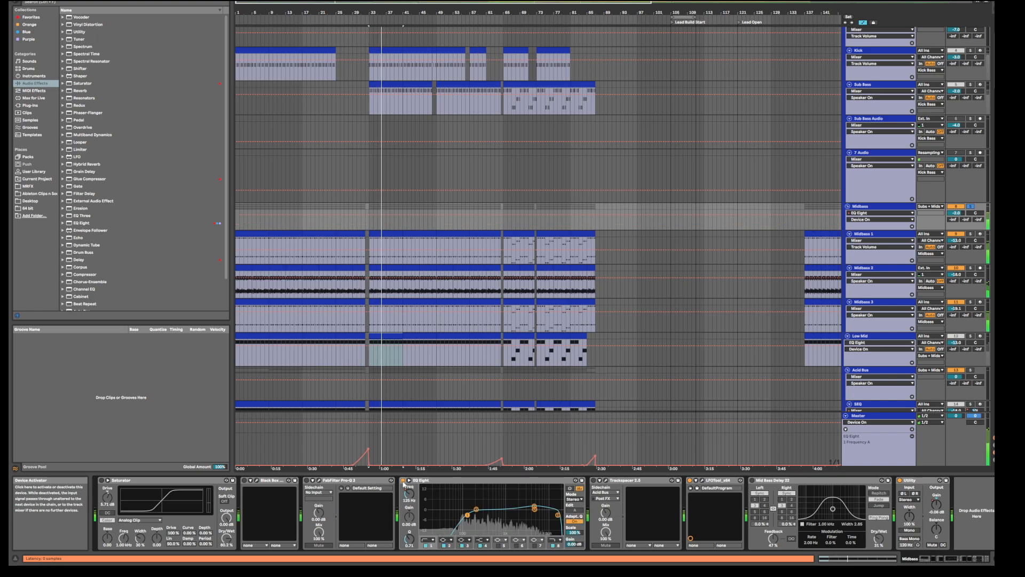
{"action": "left_click", "coordinate": [403, 480]}
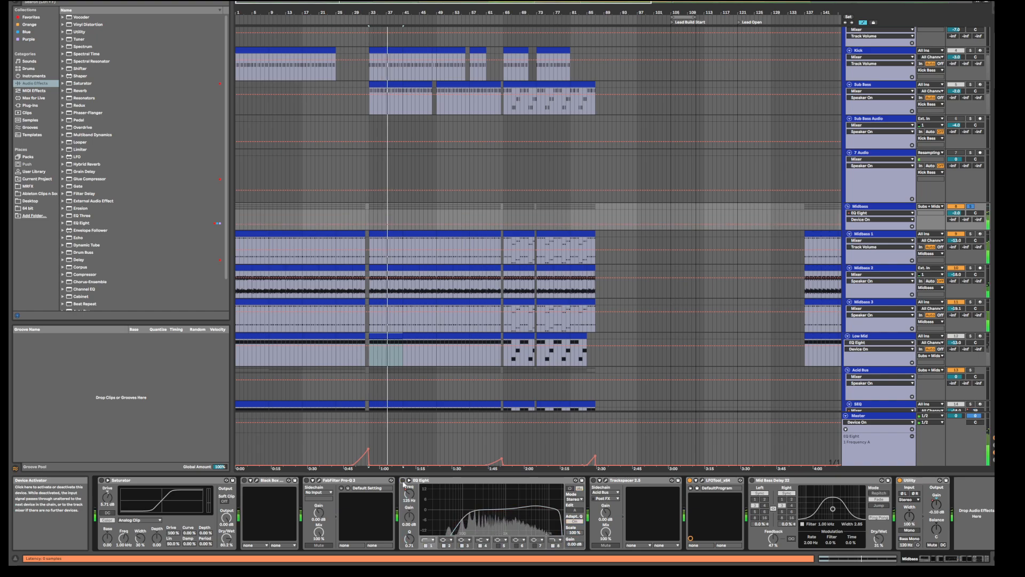
{"action": "left_click", "coordinate": [403, 480]}
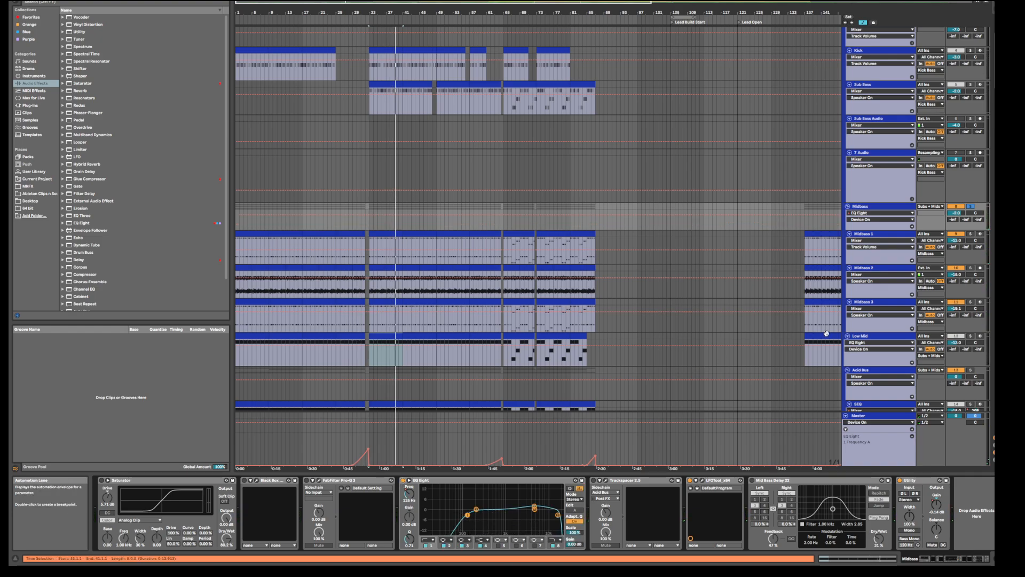
Open the Black Box HG-2 window on the Midbass group and turn the plug-in on while the soloed group plays.
{"action": "left_click", "coordinate": [251, 480]}
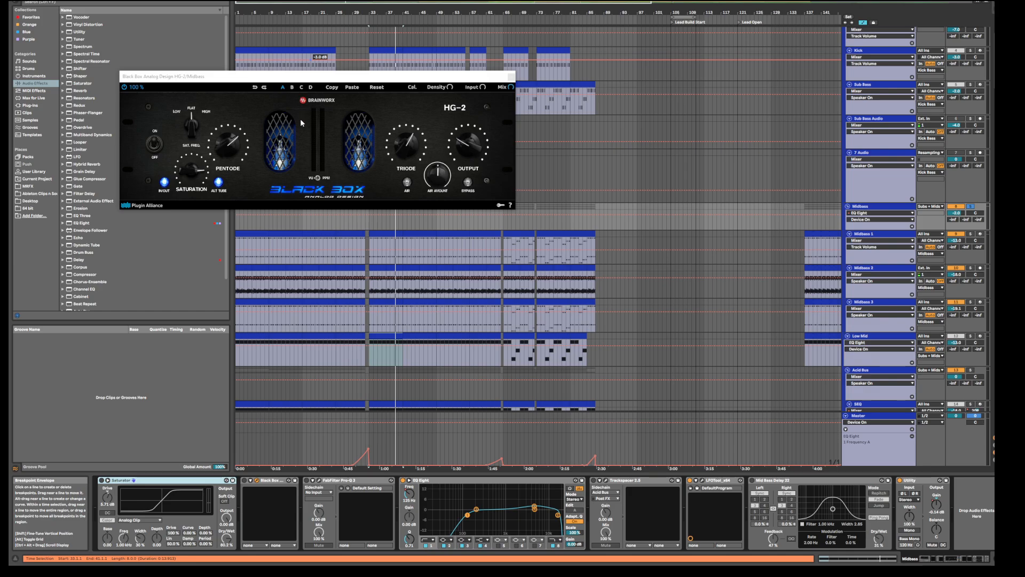
{"action": "left_click_drag", "start_coordinate": [340, 78], "coordinate": [513, 134]}
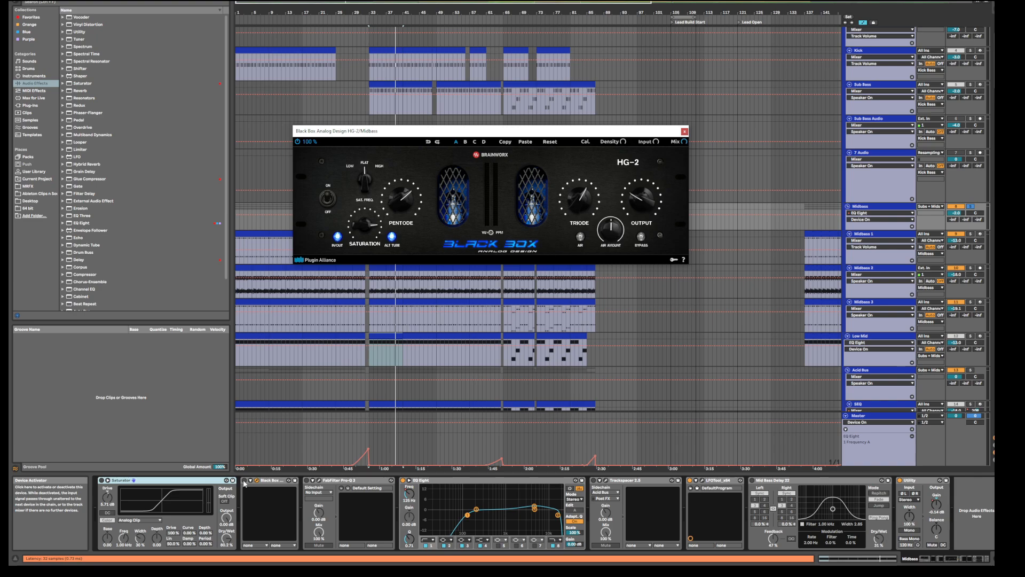
{"action": "key", "text": "space"}
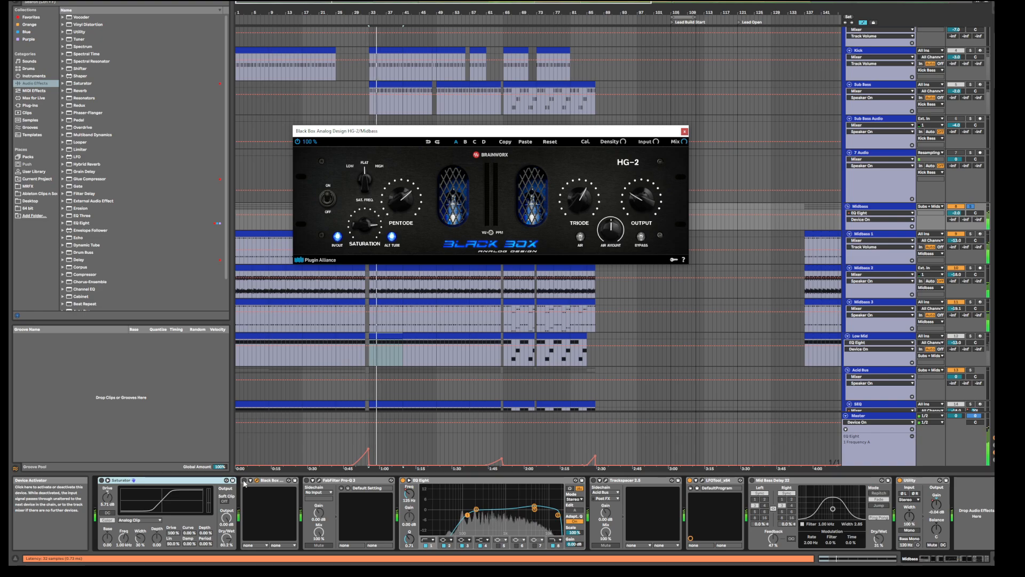
{"action": "left_click", "coordinate": [244, 482]}
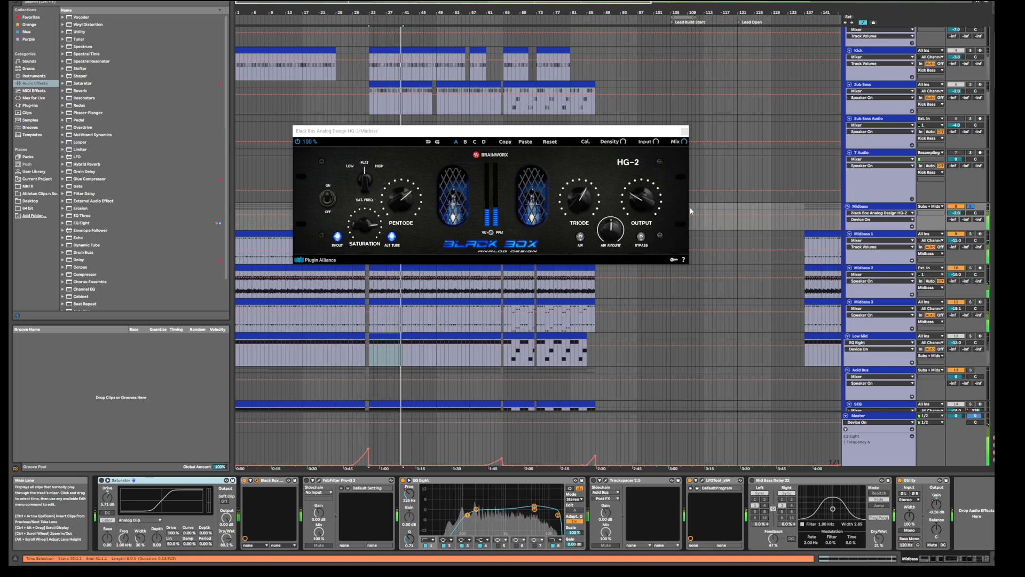
{"action": "key", "text": "space"}
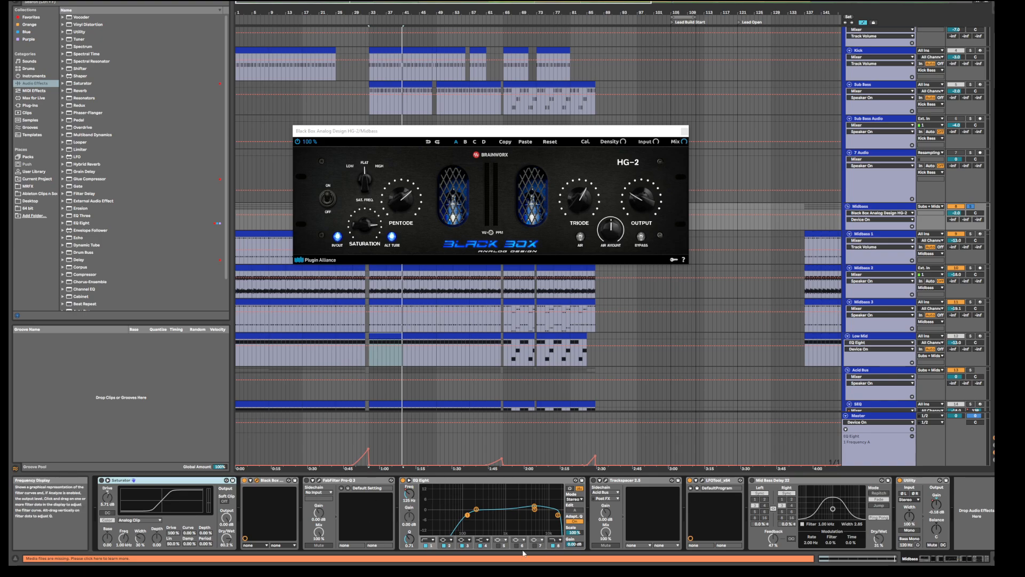
Open the Midbass group's Trackspacer window, select the eight-bar section from bar 33 on Midbass 1, and return to the group's device chain.
{"action": "left_click", "coordinate": [606, 480]}
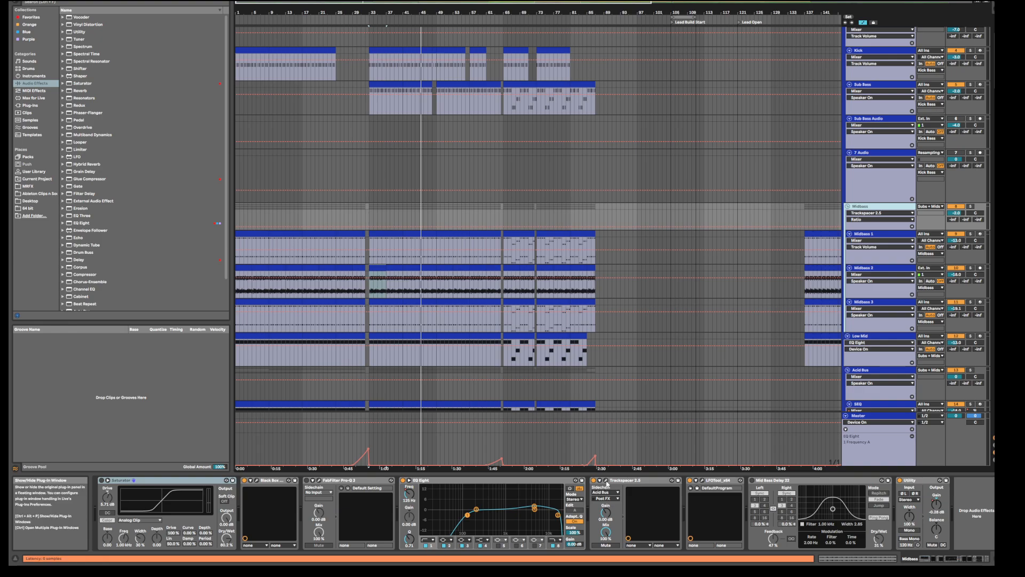
{"action": "left_click", "coordinate": [606, 480]}
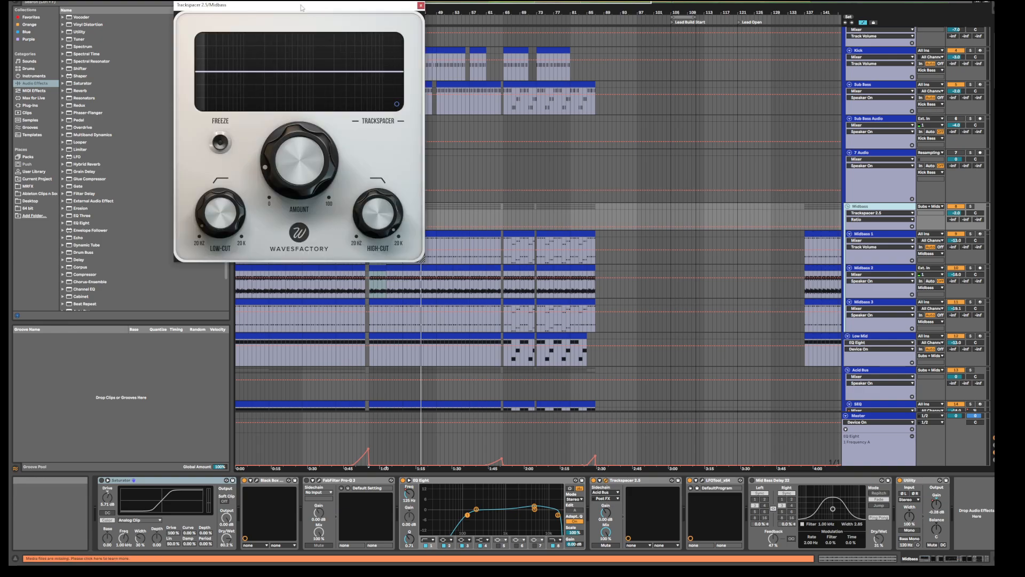
{"action": "left_click_drag", "start_coordinate": [301, 8], "coordinate": [605, 50]}
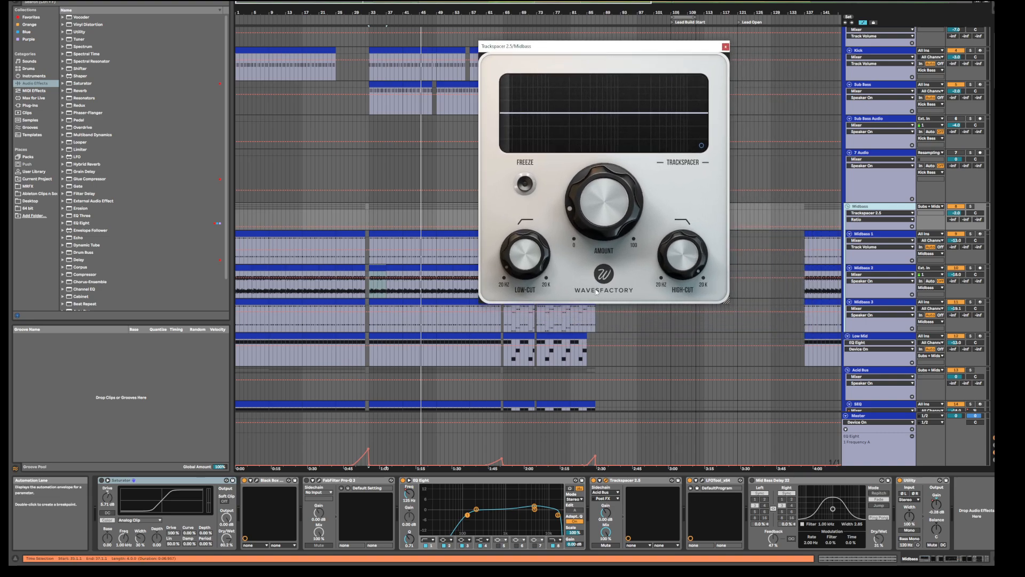
{"action": "left_click", "coordinate": [385, 233]}
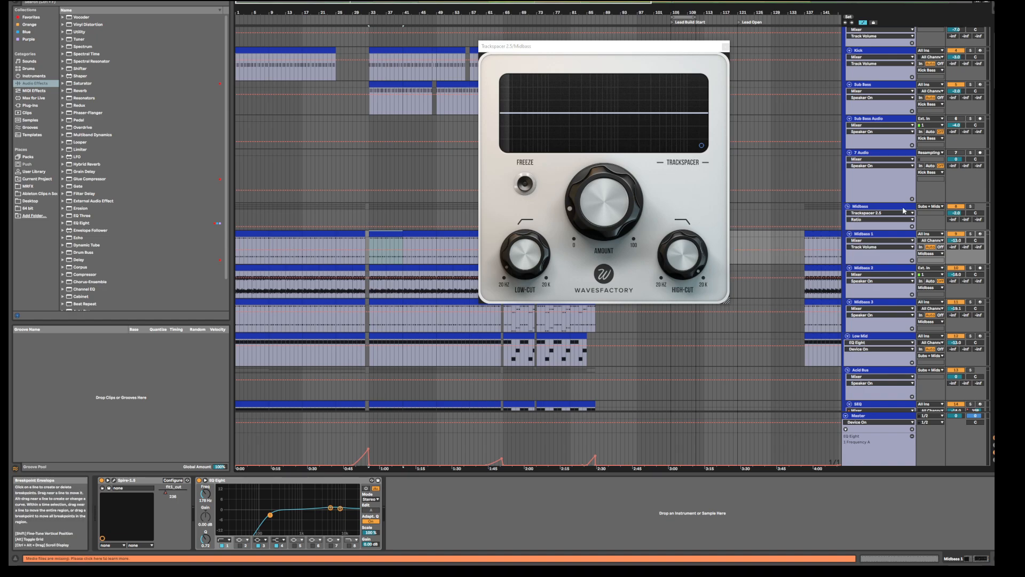
{"action": "left_click", "coordinate": [904, 210]}
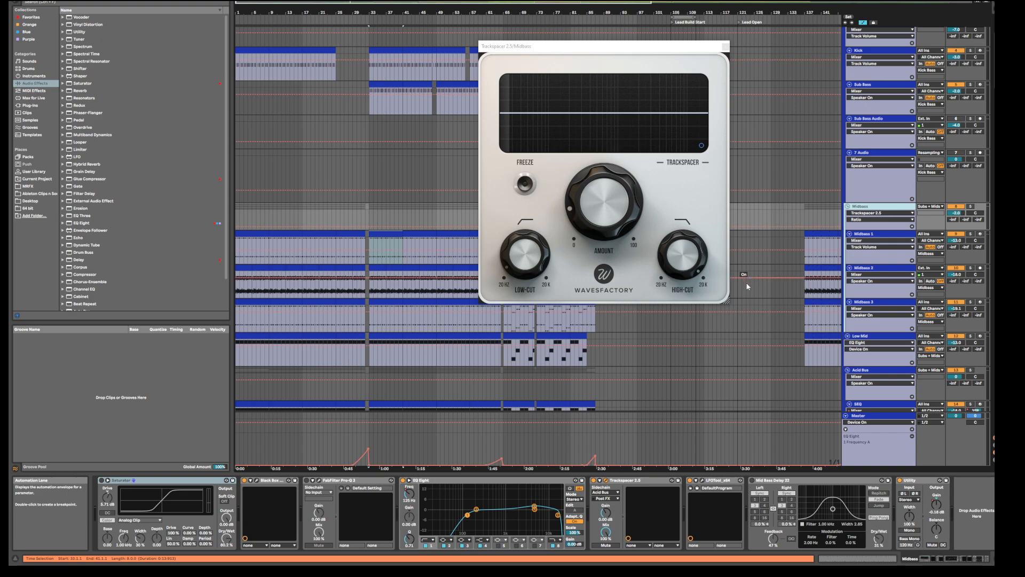
Set Trackspacer's amount on the Midbass group to a ratio of 14.5 % during playback and close its window.
{"action": "mouse_move", "coordinate": [678, 267]}
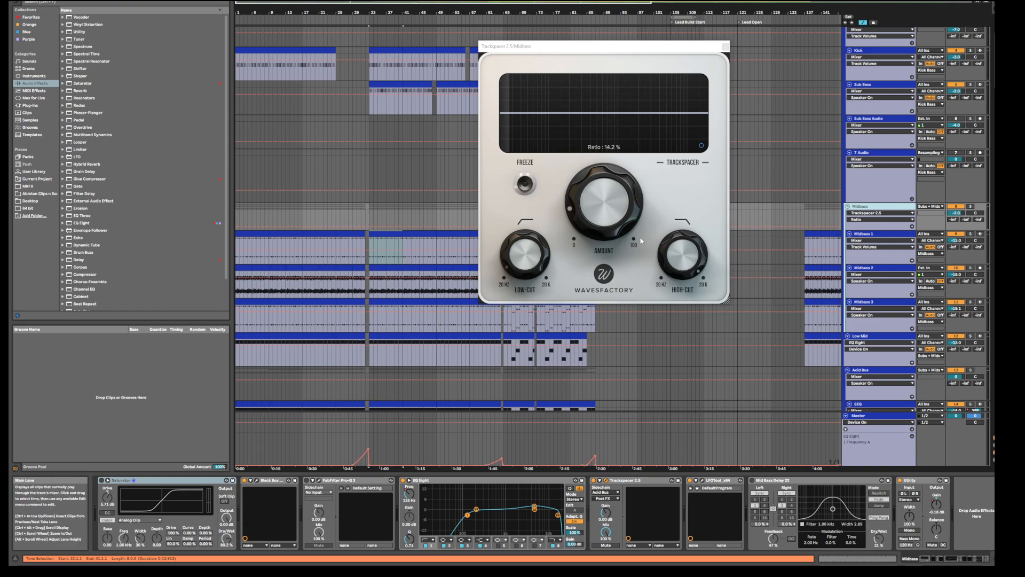
{"action": "key", "text": "space"}
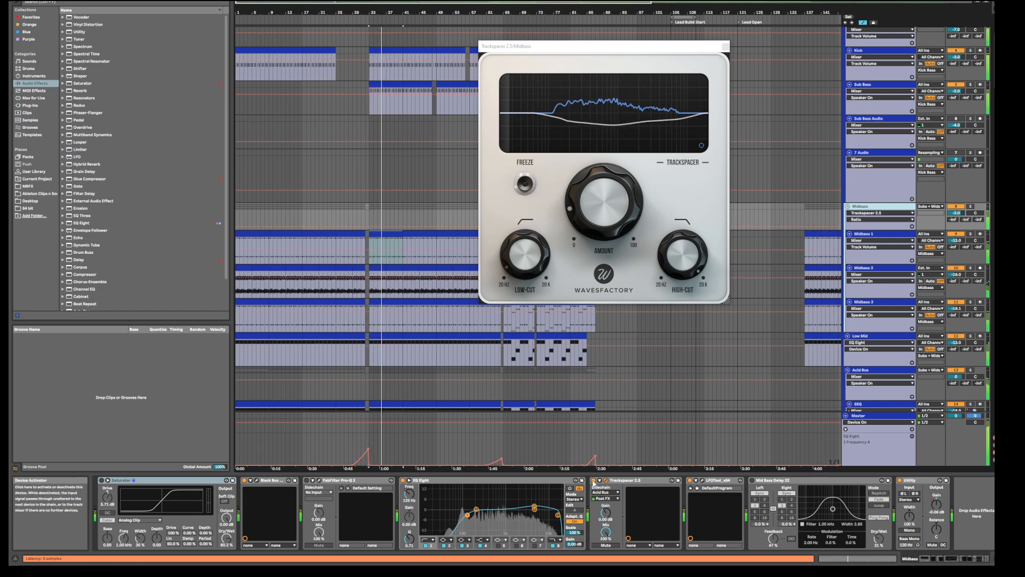
{"action": "left_click_drag", "start_coordinate": [605, 212], "coordinate": [605, 286]}
{"action": "left_click_drag", "start_coordinate": [598, 230], "coordinate": [599, 195]}
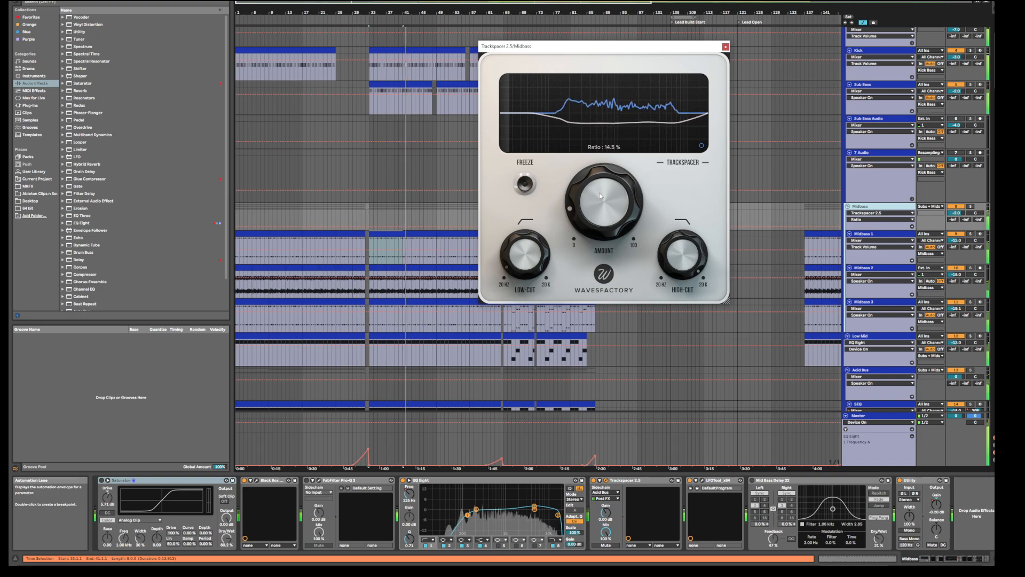
{"action": "left_click", "coordinate": [726, 47]}
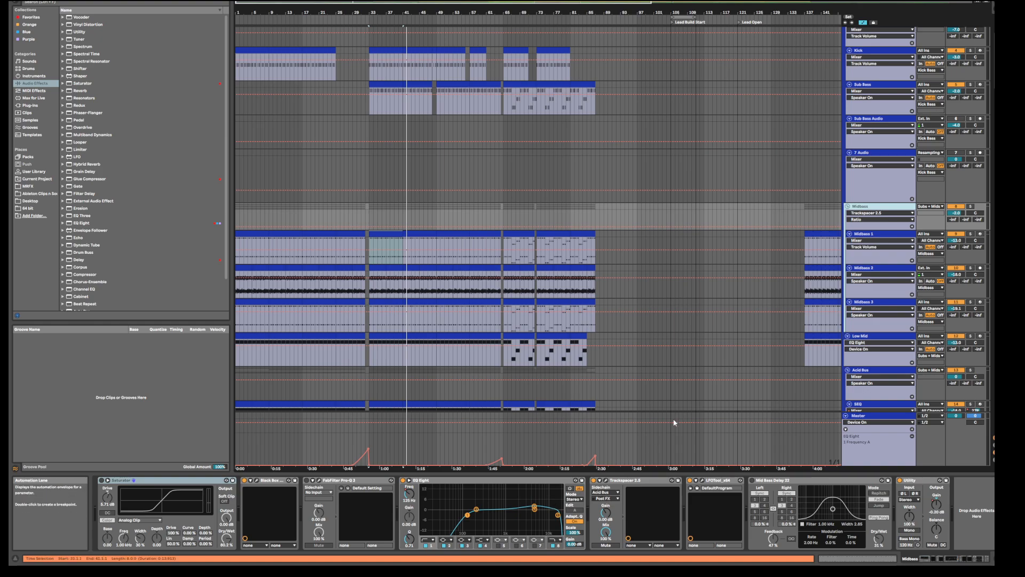
{"action": "left_click", "coordinate": [753, 484]}
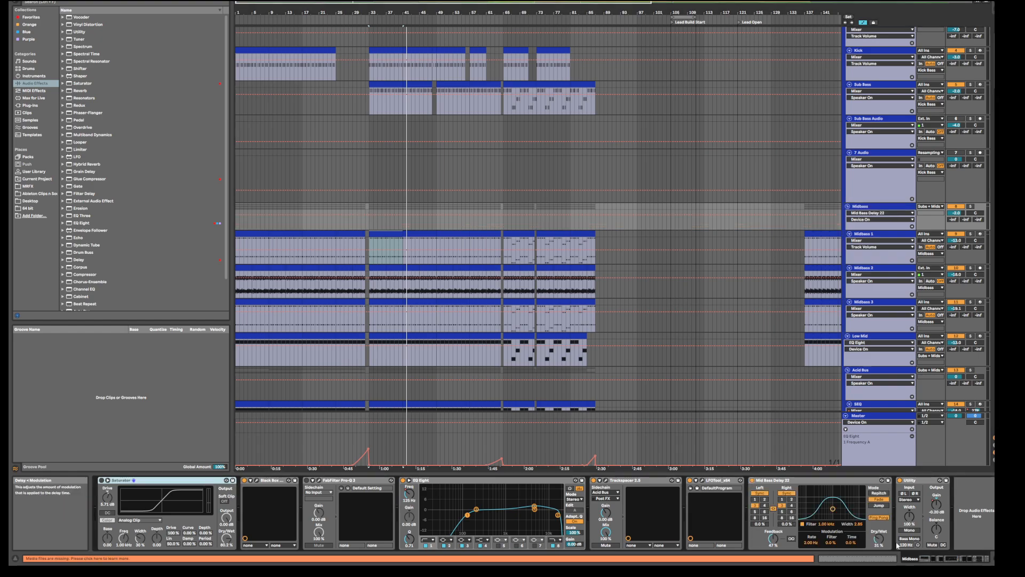
{"action": "left_click", "coordinate": [874, 337]}
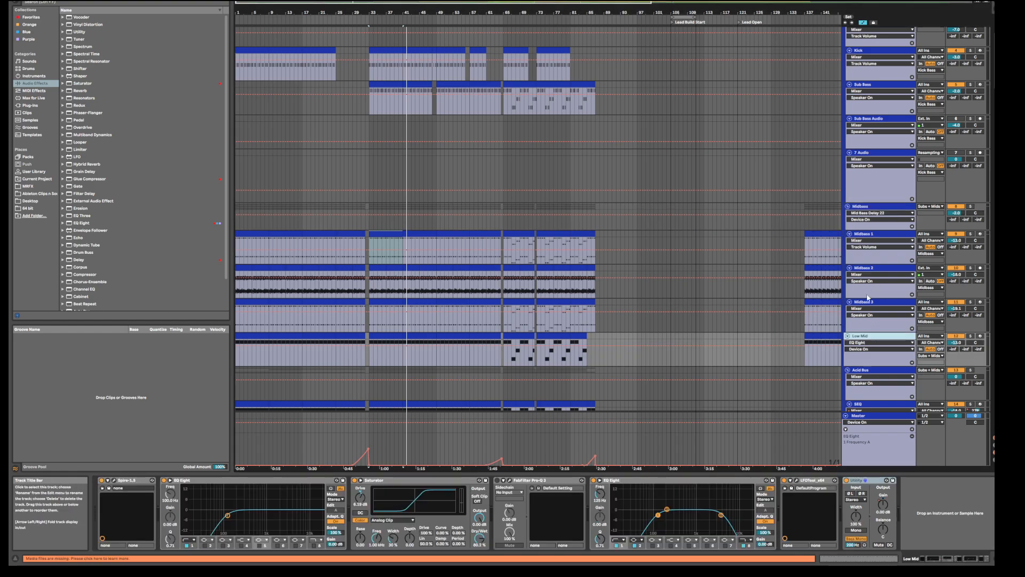
{"action": "left_click", "coordinate": [864, 207]}
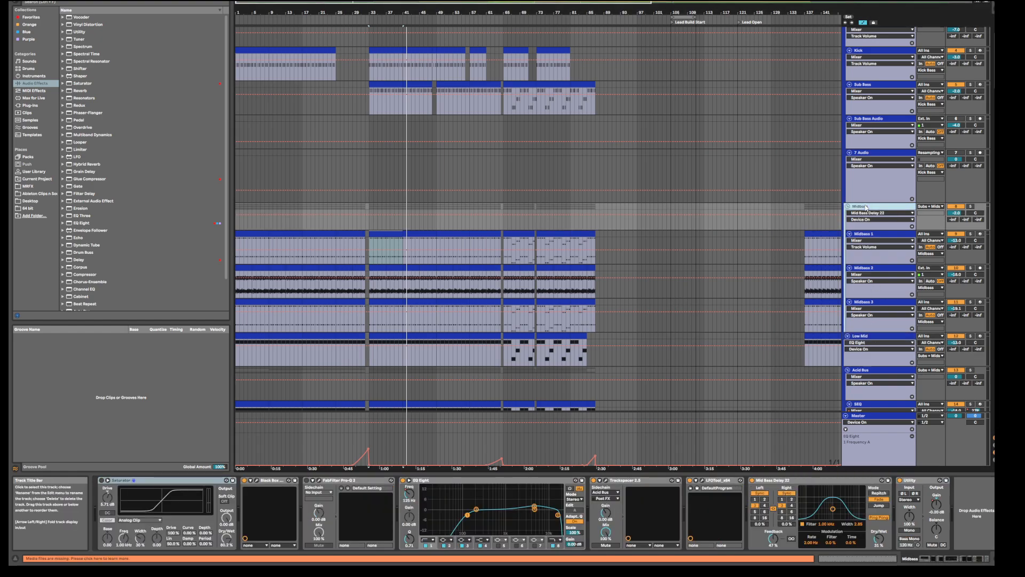
{"action": "left_click", "coordinate": [834, 513]}
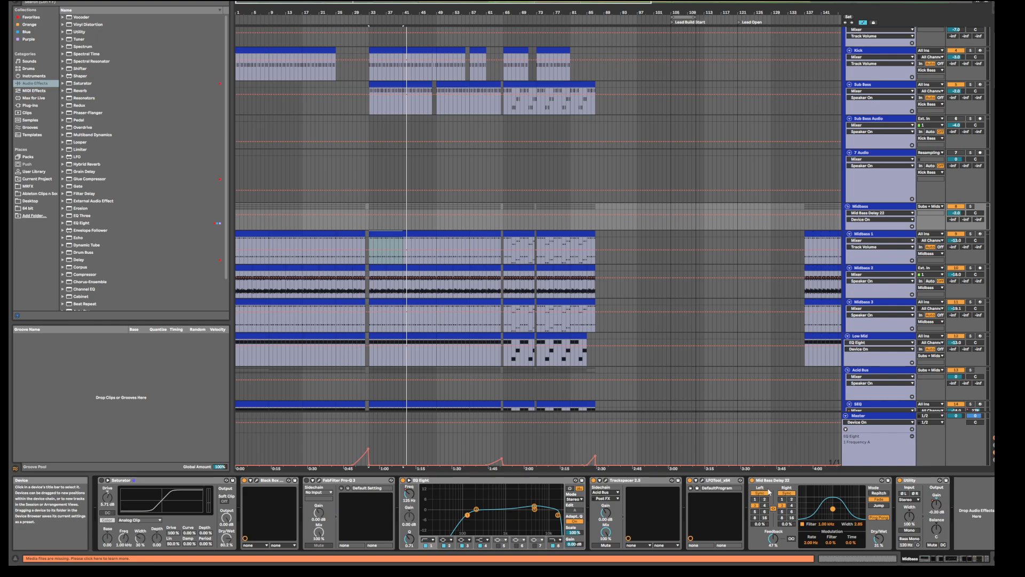
Compare the Mid Bass Delay bypassed and enabled in the full mix and with Midbass soloed, leaving the delay on.
{"action": "key", "text": "space"}
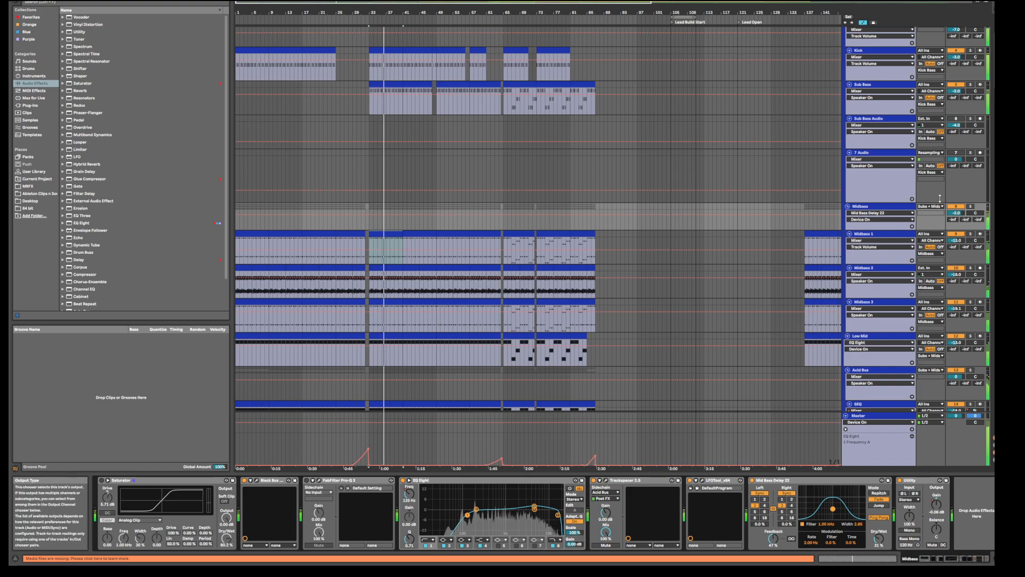
{"action": "left_click", "coordinate": [752, 481]}
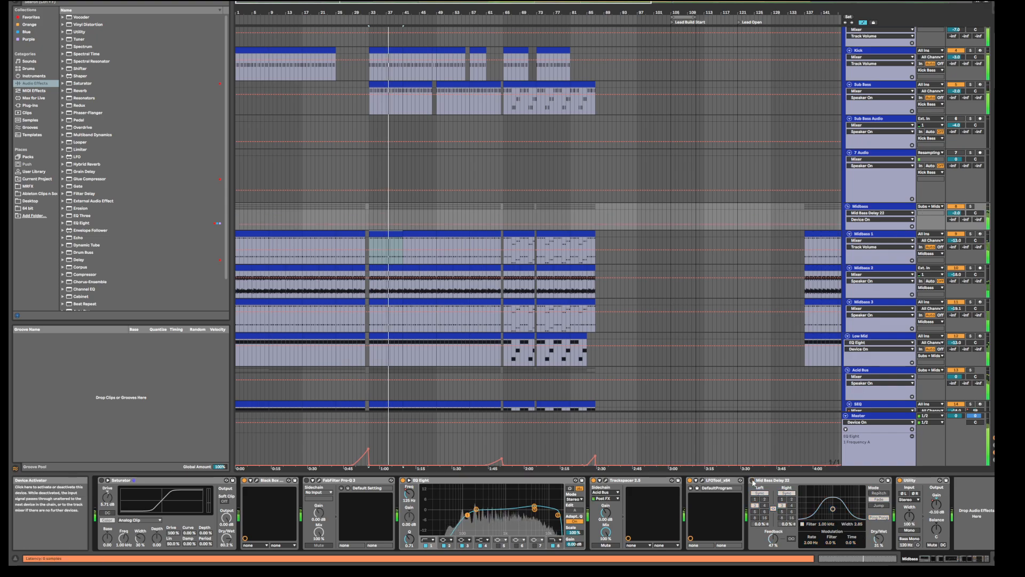
{"action": "left_click", "coordinate": [752, 480]}
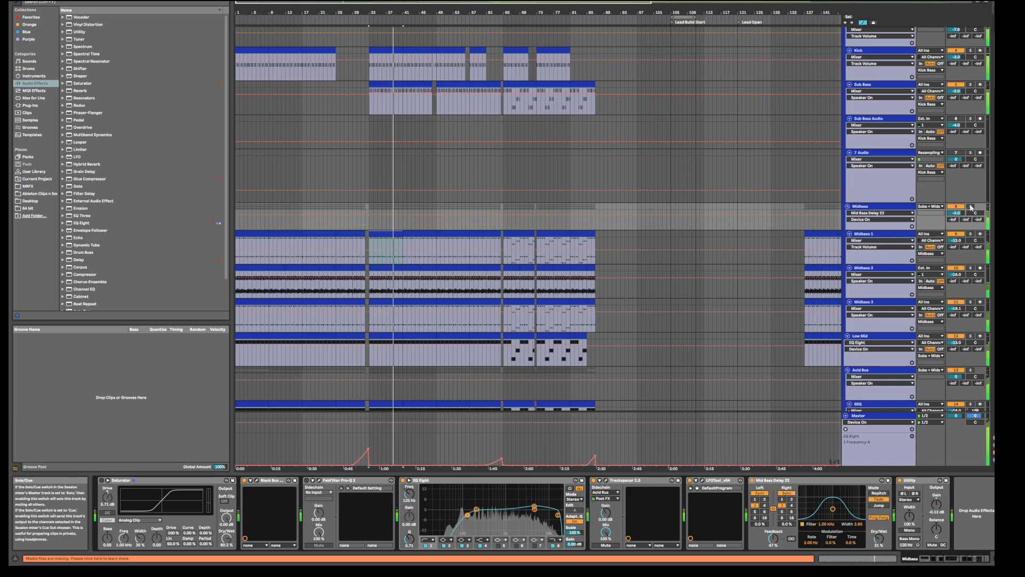
{"action": "left_click", "coordinate": [971, 207]}
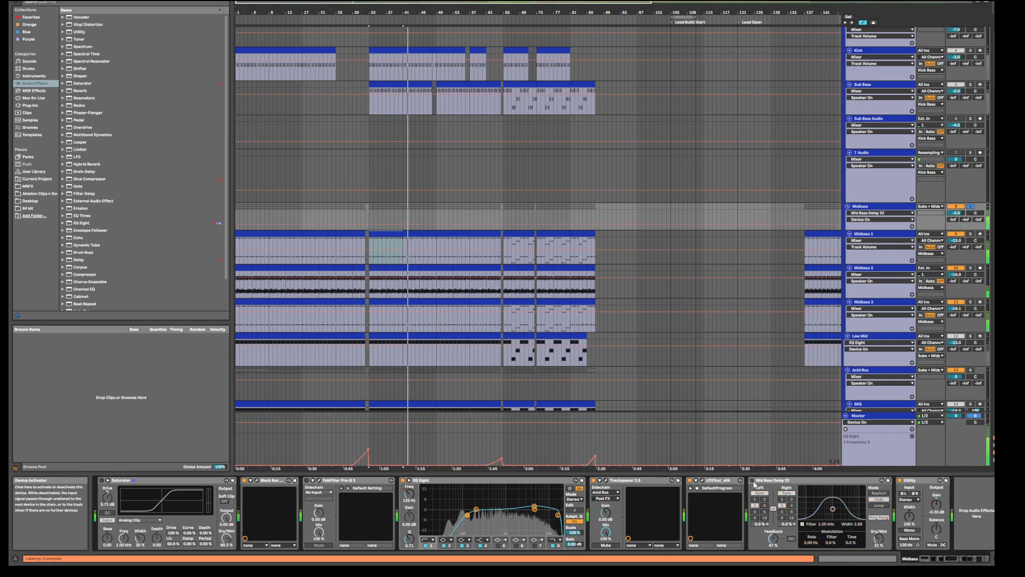
{"action": "left_click", "coordinate": [752, 481]}
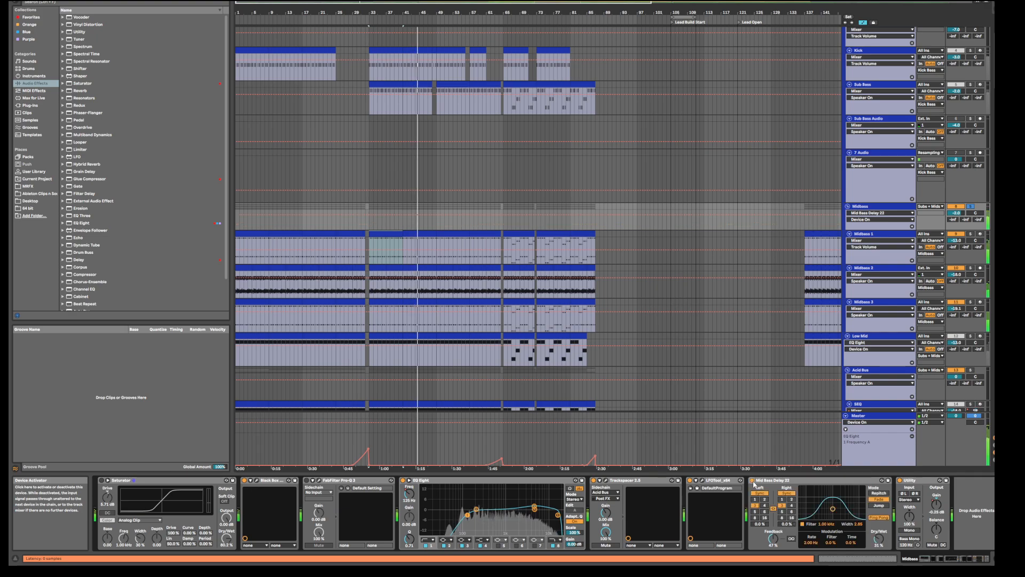
{"action": "left_click", "coordinate": [876, 206]}
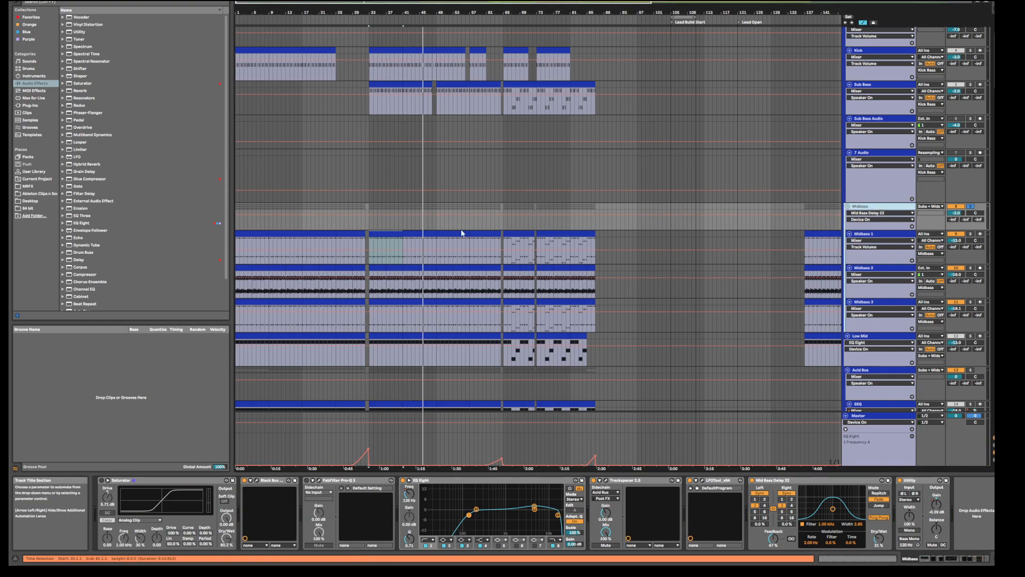
Add Kick Bass and Low Mid to the Midbass solo and play the low-end layers together.
{"action": "scroll", "coordinate": [480, 248], "scroll_direction": "down", "scroll_amount": 2}
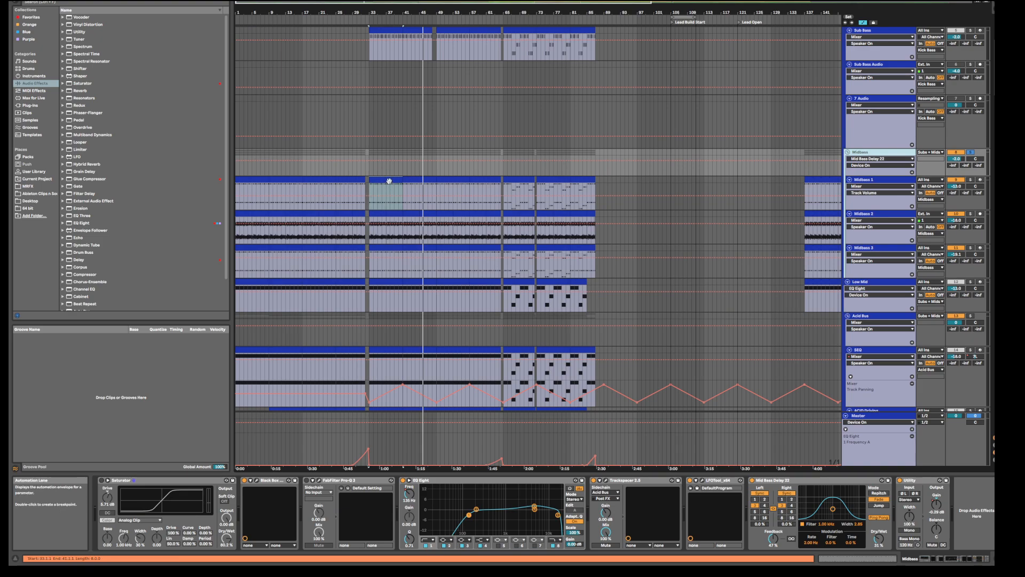
{"action": "scroll", "coordinate": [455, 217], "scroll_direction": "up", "scroll_amount": 2}
{"action": "scroll", "coordinate": [455, 216], "scroll_direction": "up", "scroll_amount": 2}
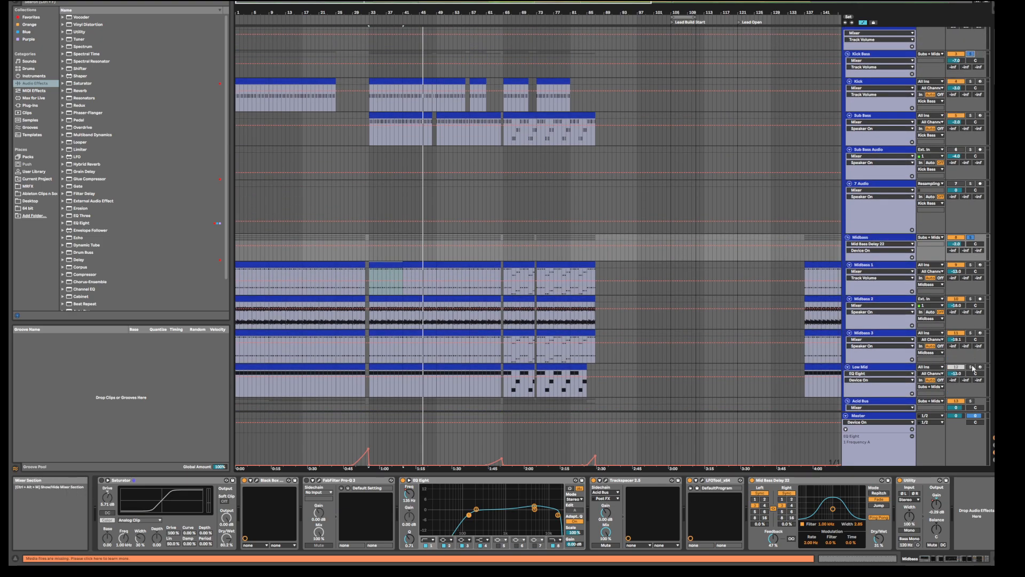
{"action": "left_click", "coordinate": [969, 367]}
{"action": "key", "text": "space"}
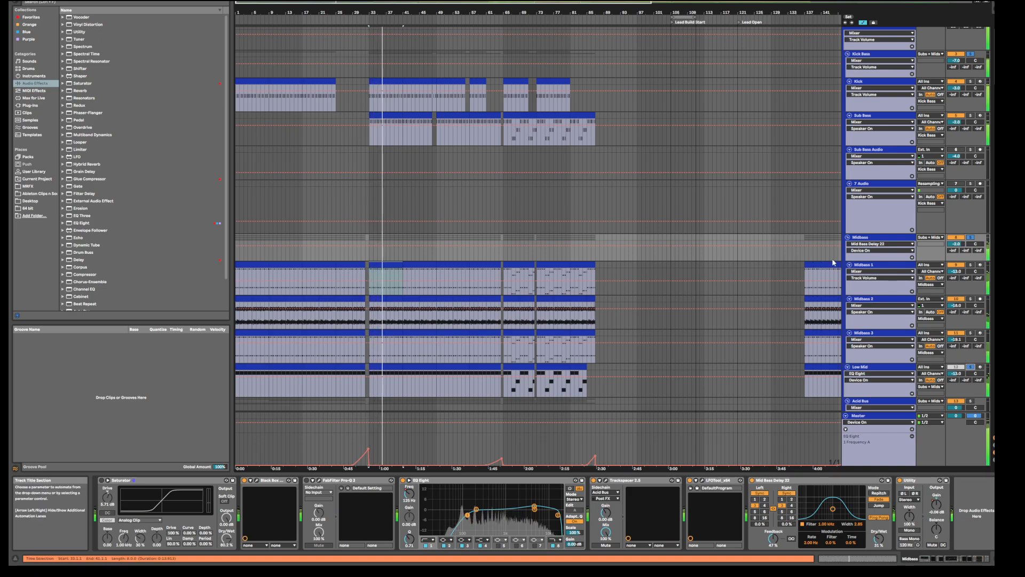
Toggle Low Mid's solo, turn Sub Bass back on and clear the solo to restore the full mix.
{"action": "left_click", "coordinate": [970, 367]}
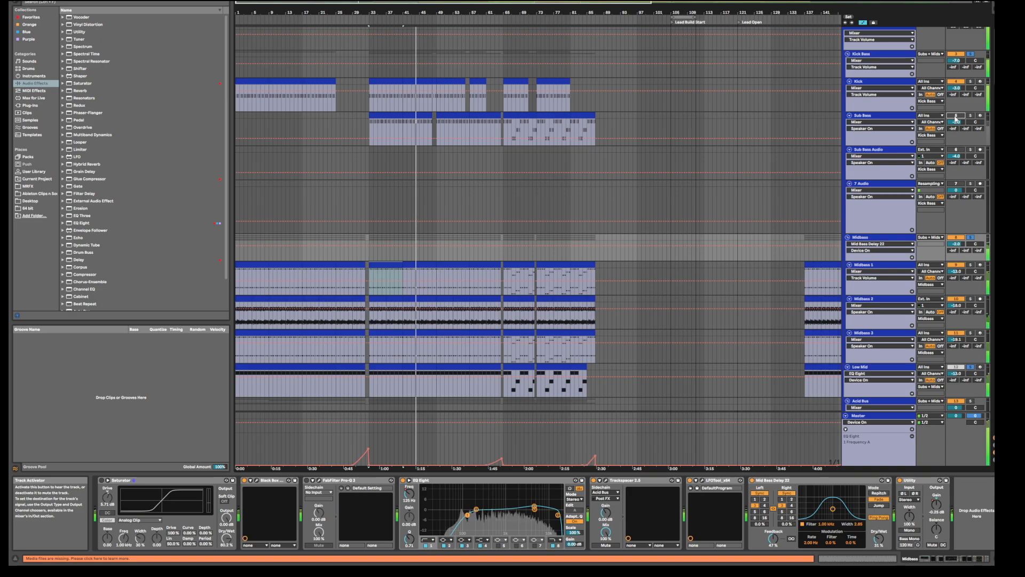
{"action": "left_click", "coordinate": [956, 116]}
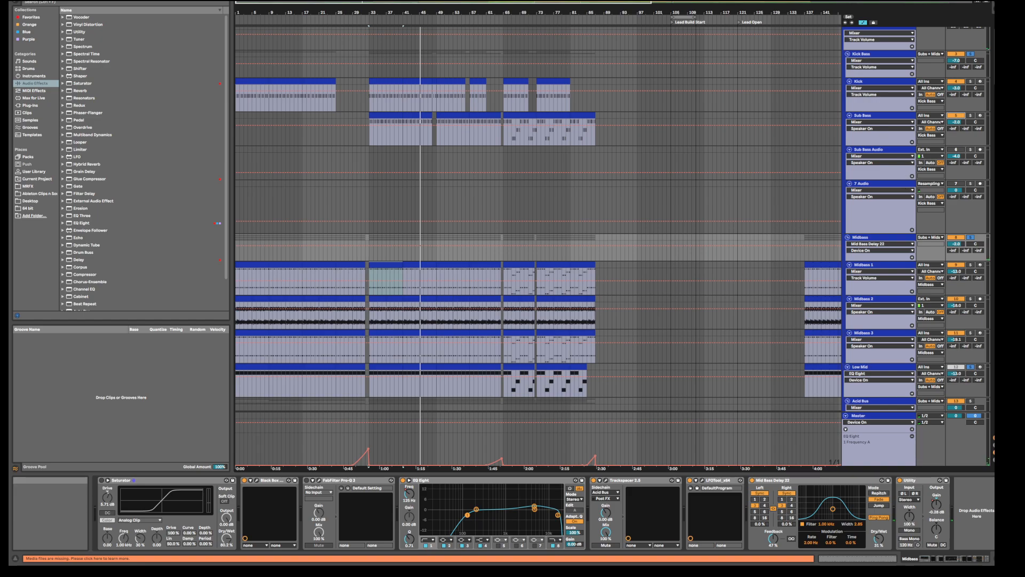
{"action": "left_click", "coordinate": [972, 237]}
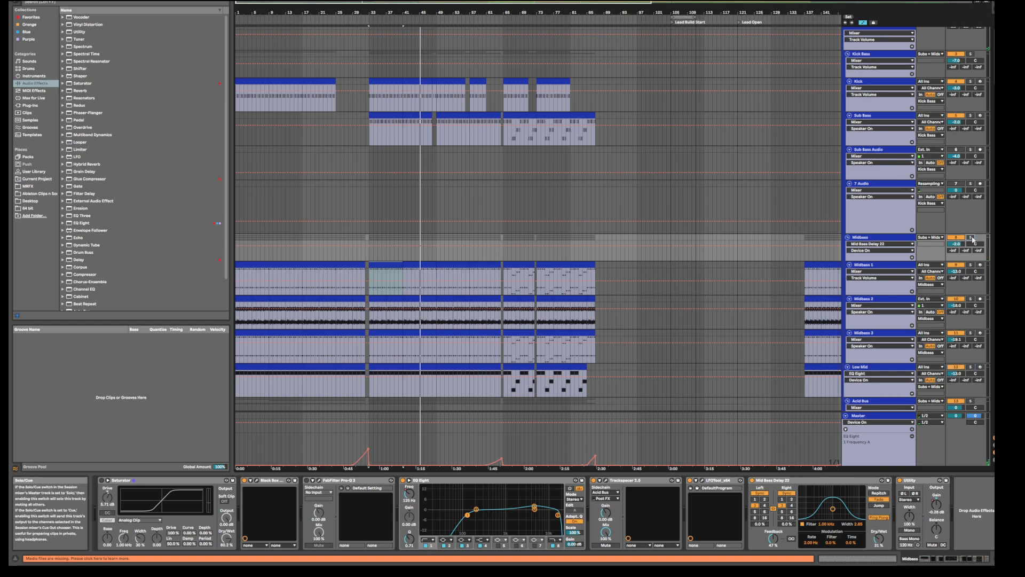